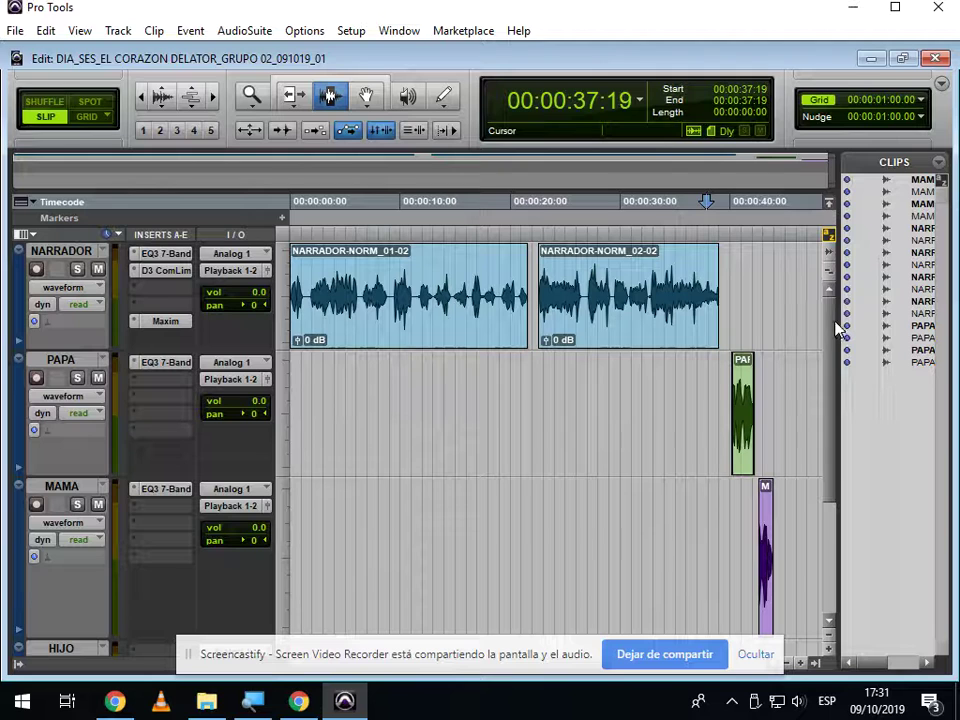
Reduce the heights of the NARRADOR, PAPA and MAMA tracks so the whole track list fits in the edit view
left_click_drag(834, 315, 803, 100)
scroll(574, 429, "down", 5)
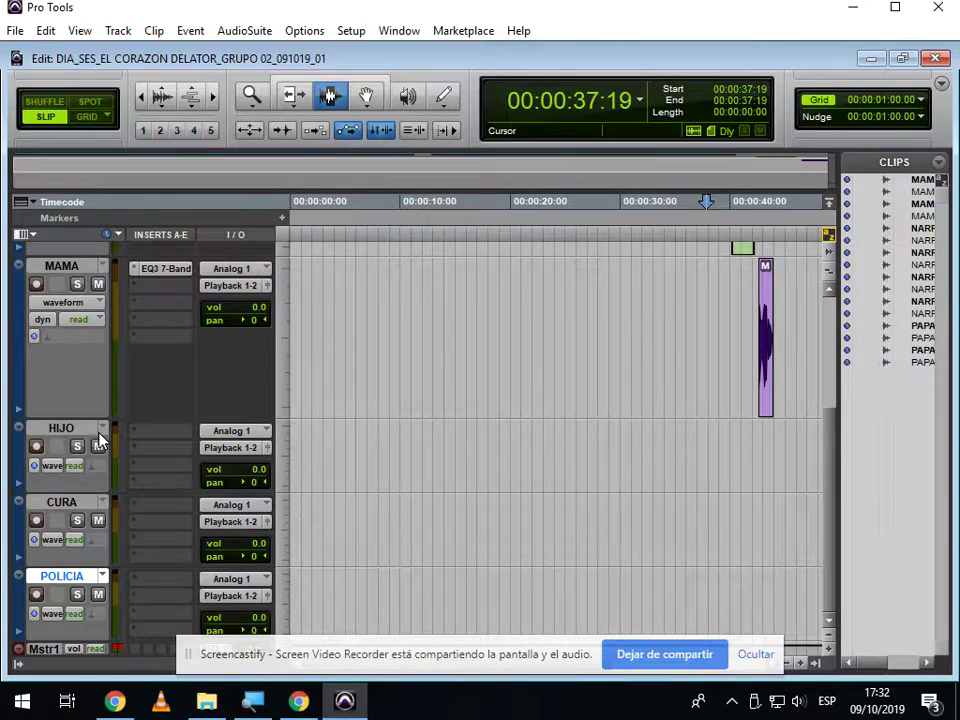
left_click_drag(88, 415, 75, 257)
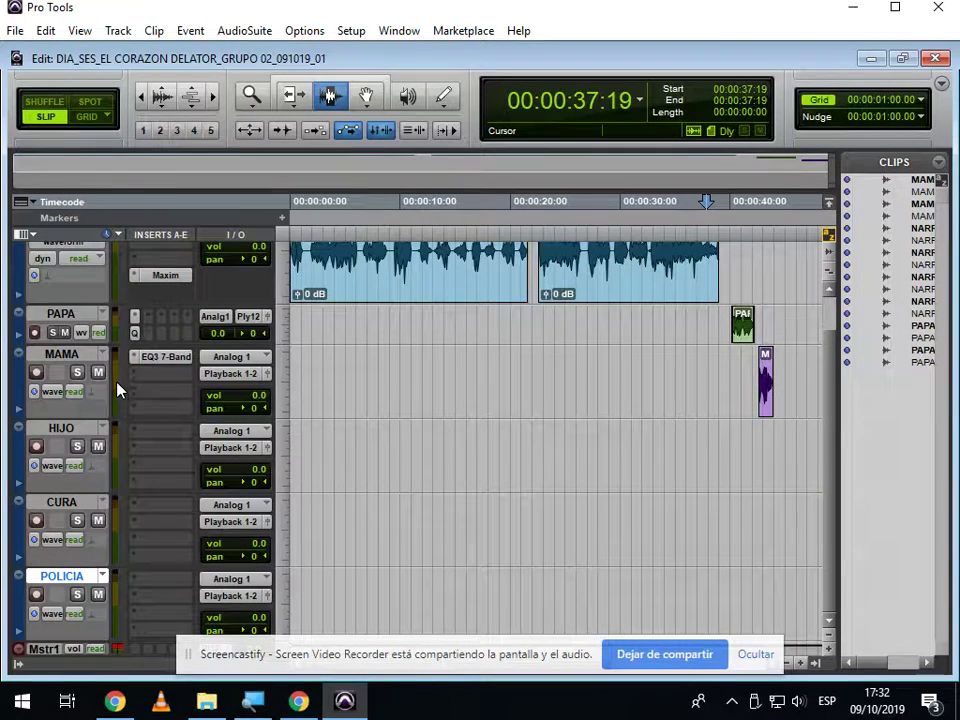
left_click_drag(77, 304, 77, 261)
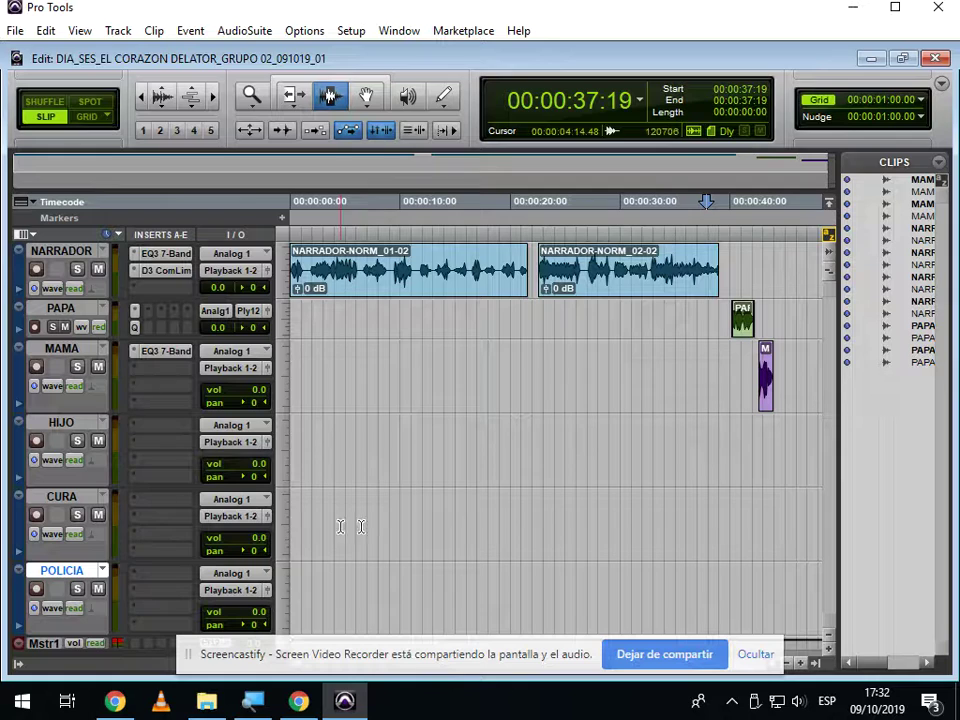
Switch to File Explorer and open the SOUND IDEAS MP3 folder inside the sound effects library on drive D
left_click(212, 704)
left_click(80, 429)
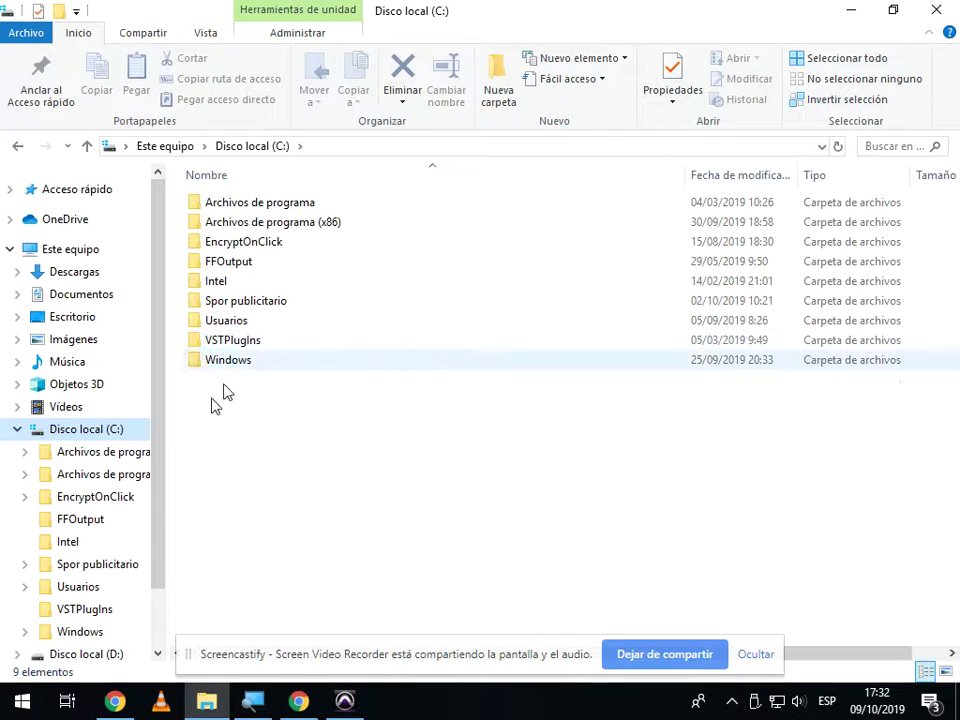
scroll(166, 500, "down", 2)
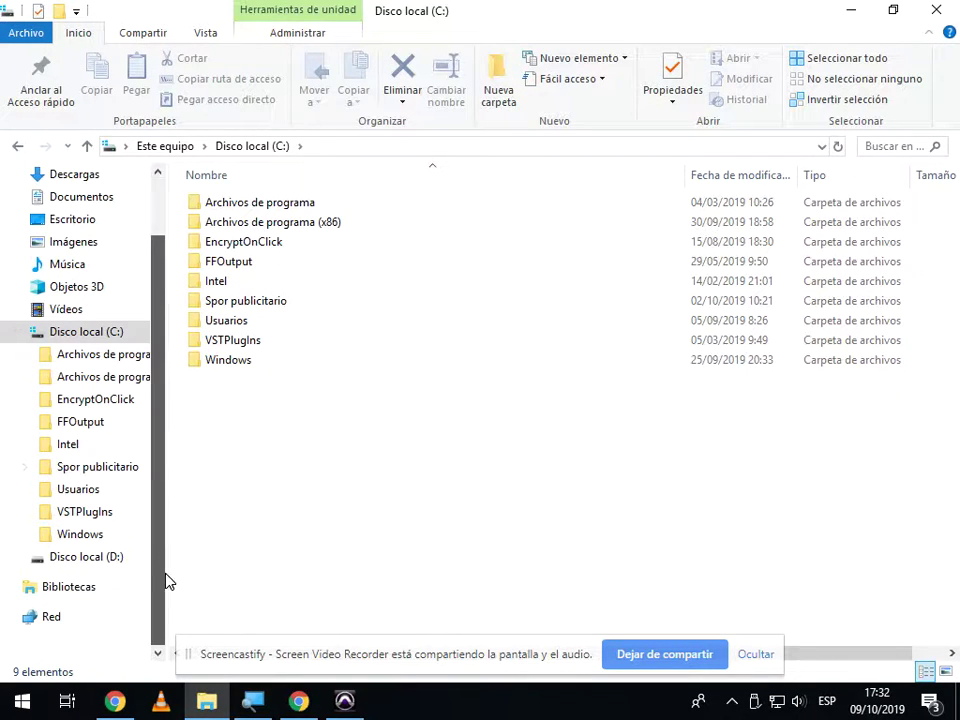
left_click(62, 557)
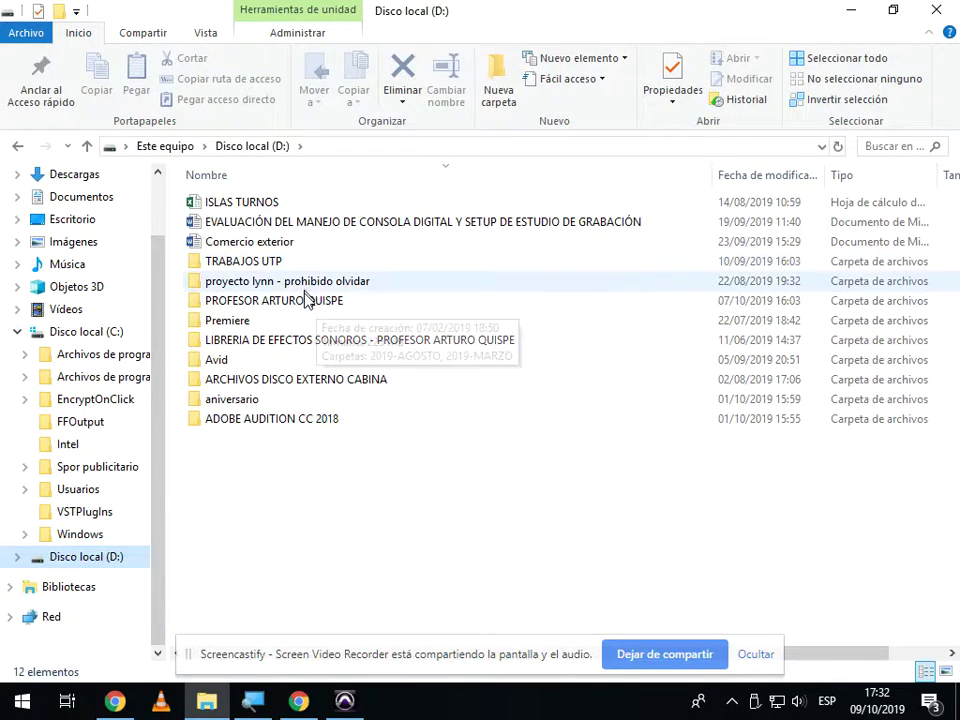
double_click(288, 302)
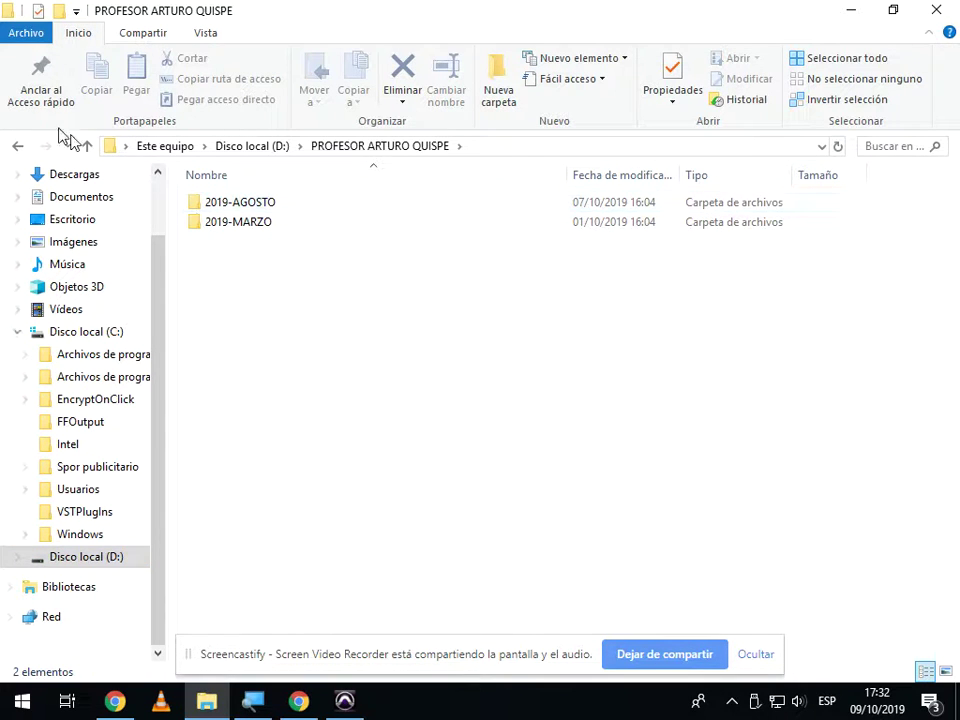
left_click(17, 146)
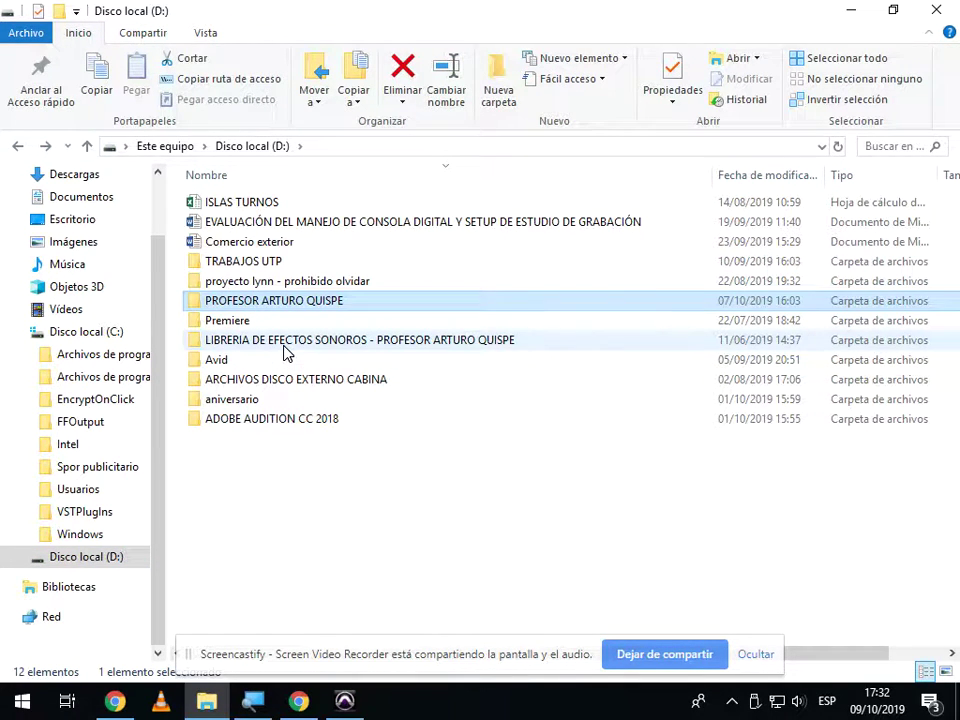
double_click(287, 341)
double_click(267, 205)
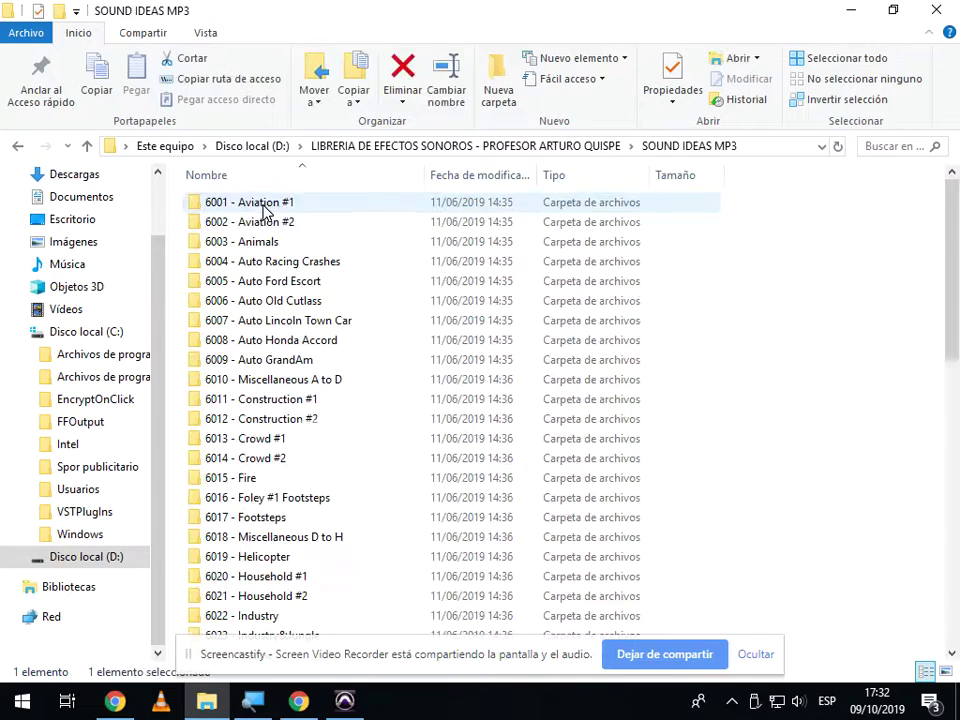
Look through the effect category folders and PDF listings in SOUND IDEAS MP3, widening the name column to read full names
scroll(264, 315, "down", 12)
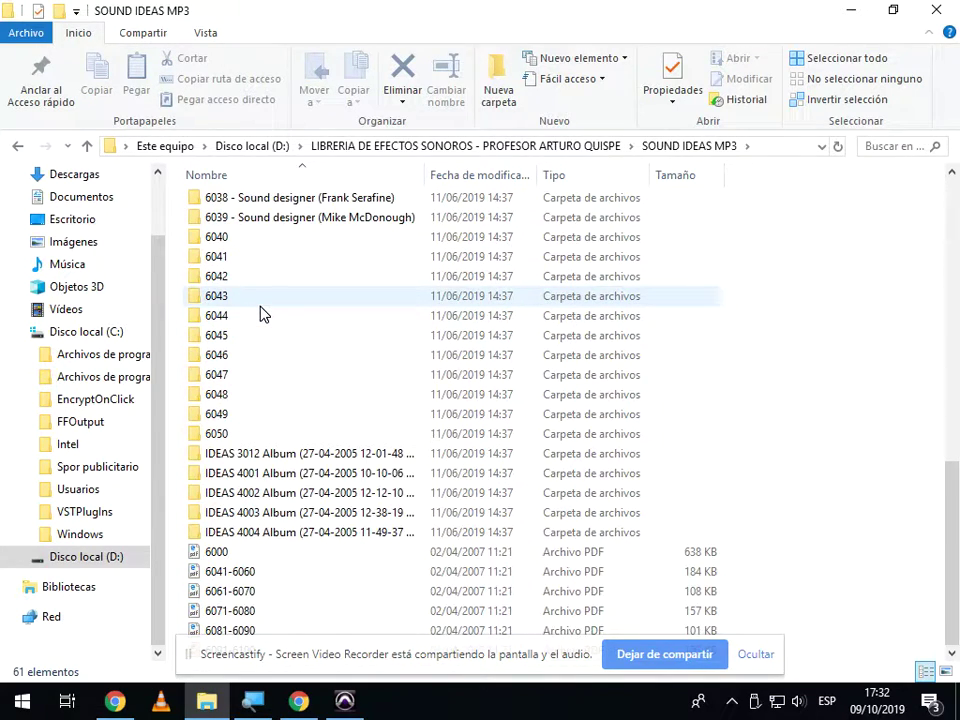
scroll(263, 317, "up", 12)
scroll(263, 318, "down", 12)
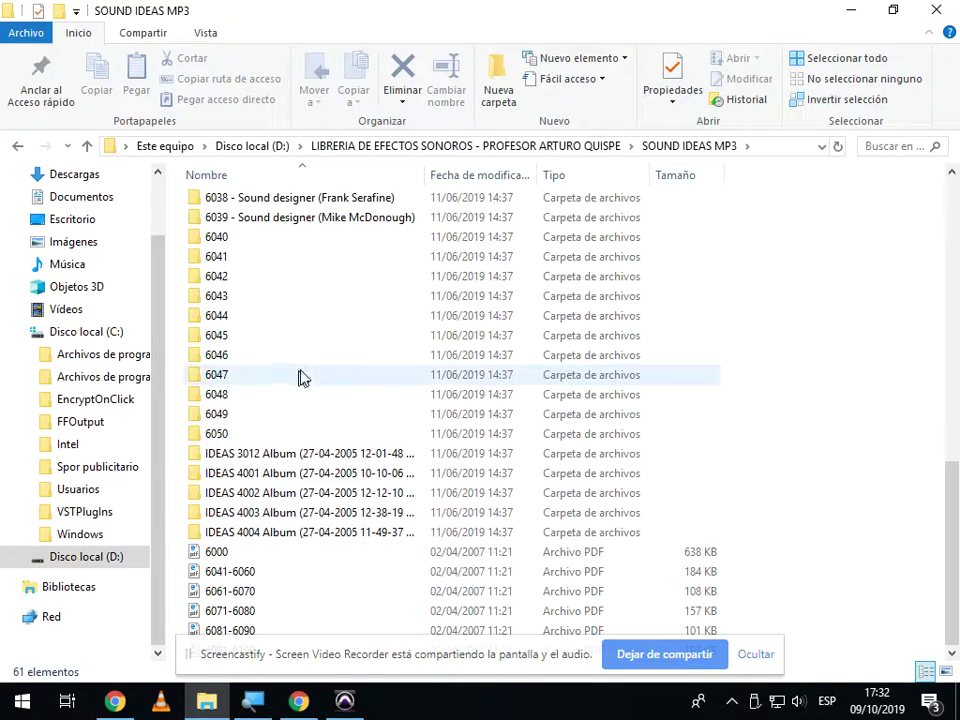
left_click_drag(425, 174, 649, 185)
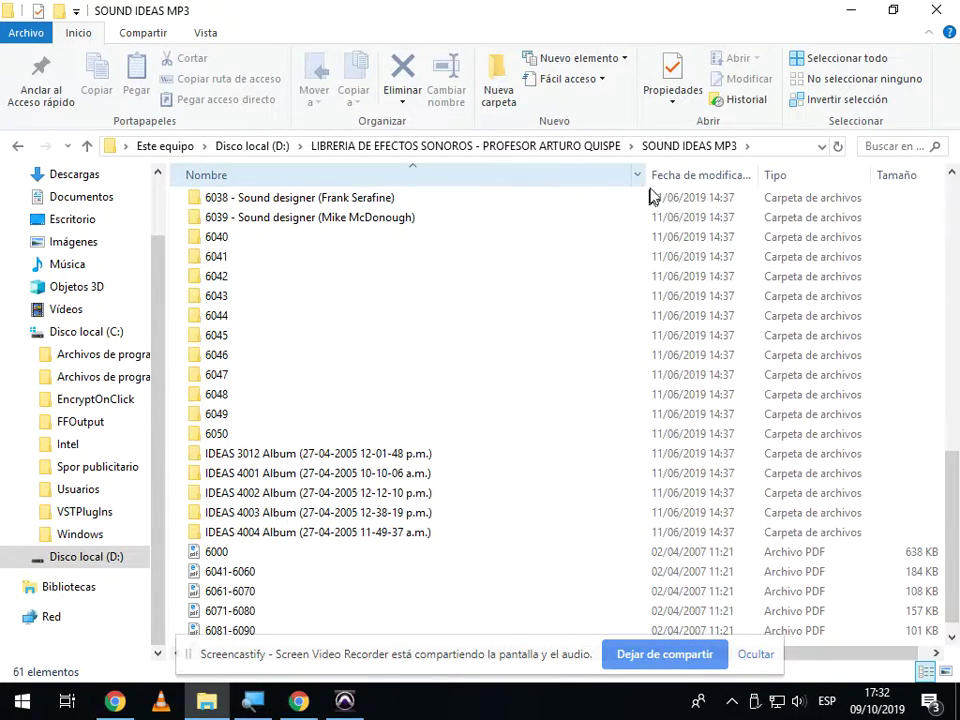
left_click(952, 316)
left_click_drag(952, 316, 930, 130)
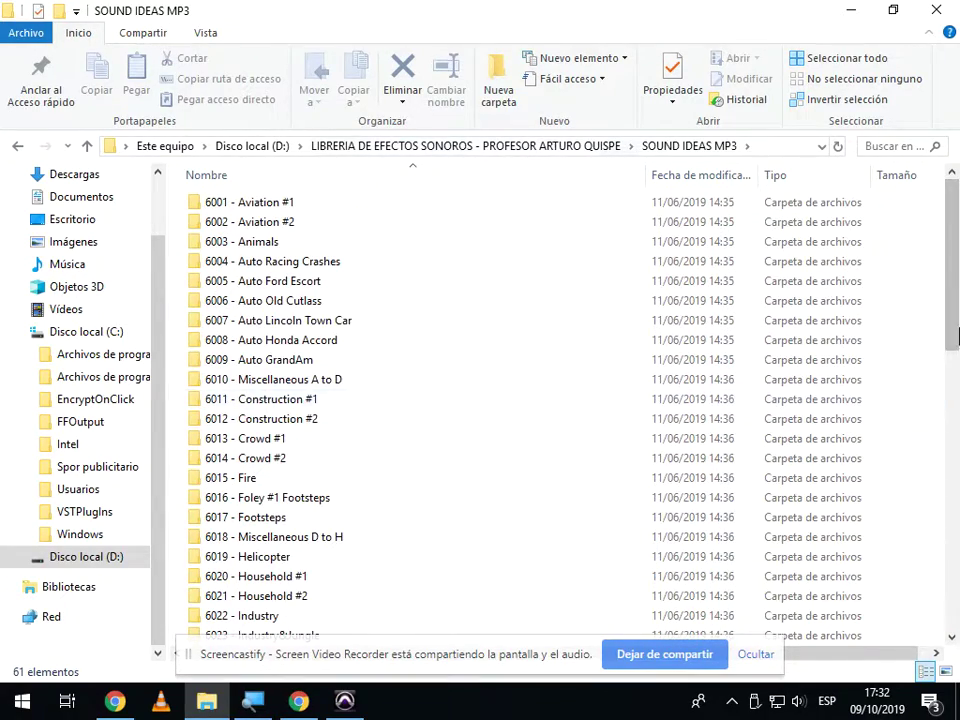
left_click(951, 572)
left_click(955, 604)
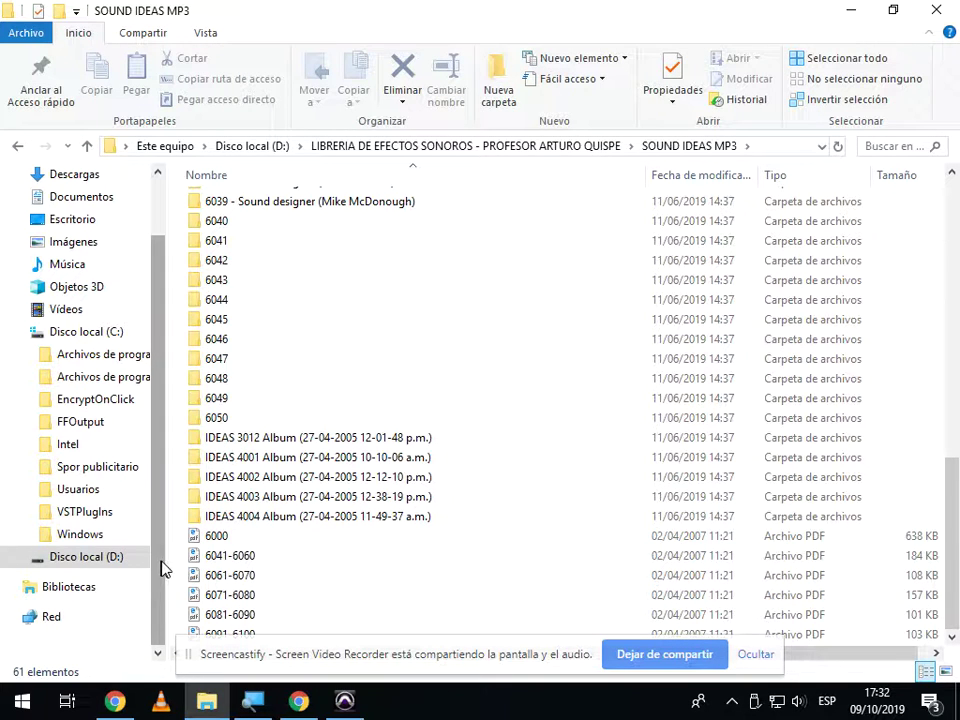
Open the 6000 PDF listing in Adobe Acrobat Reader, hide the tools pane and decline making it the default PDF application
left_click(226, 549)
right_click(227, 550)
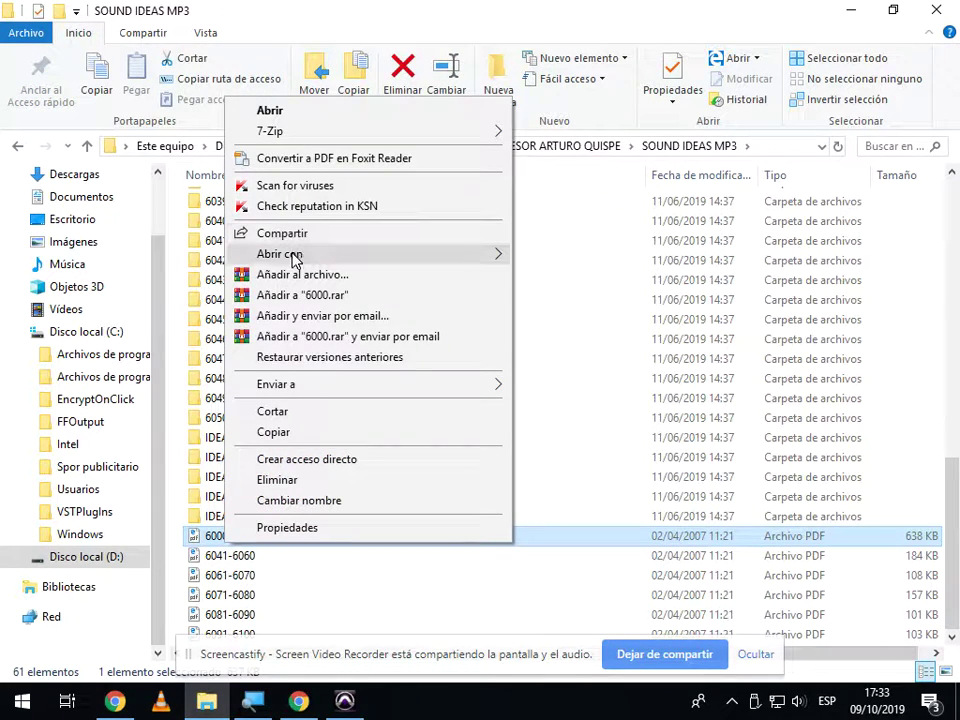
mouse_move(296, 259)
left_click(578, 256)
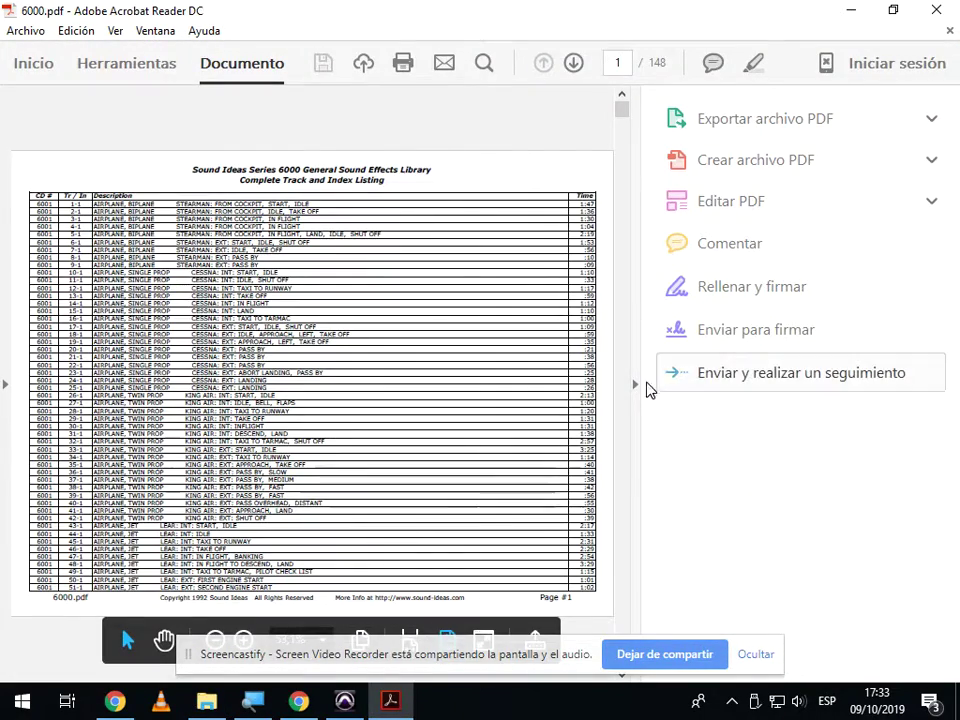
left_click(638, 386)
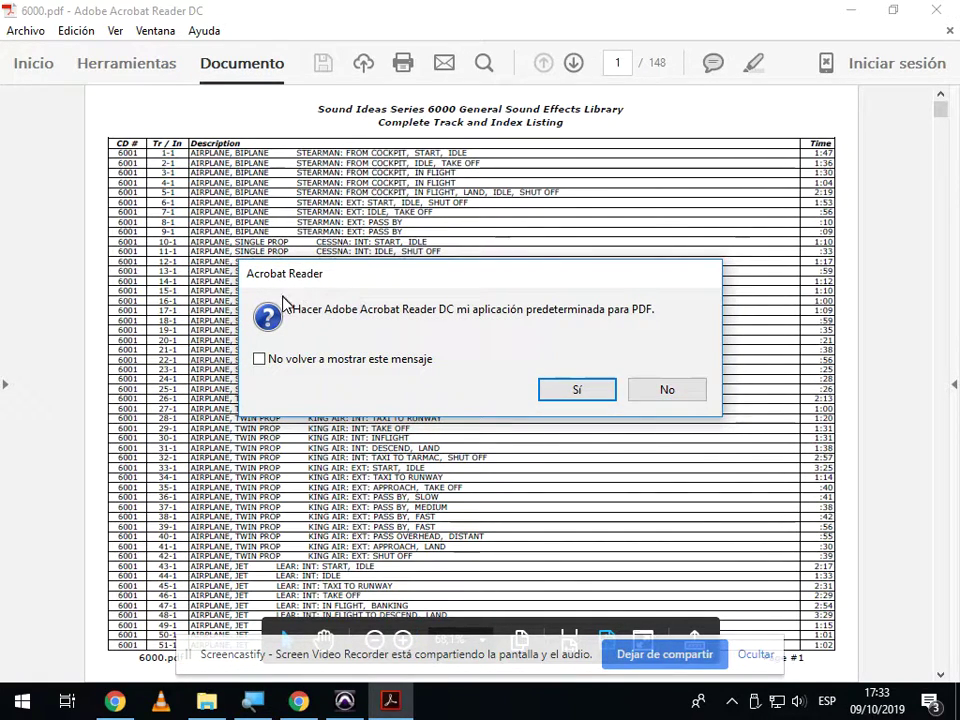
left_click(663, 391)
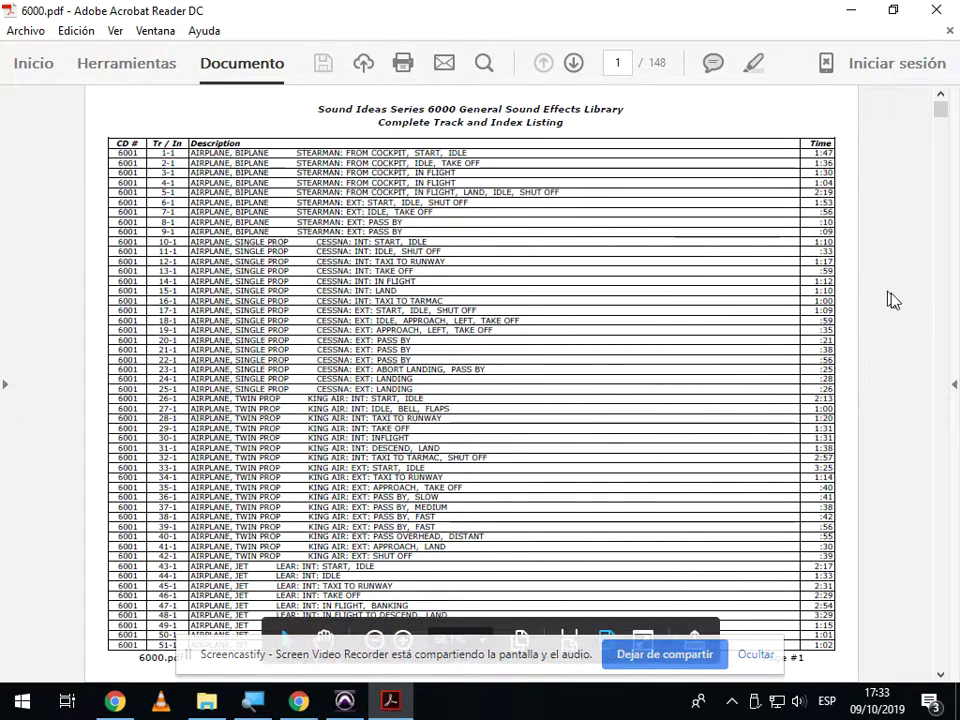
Enlarge the listing to 100% and browse it down to the water and thunder effects on page 126
left_click(404, 640)
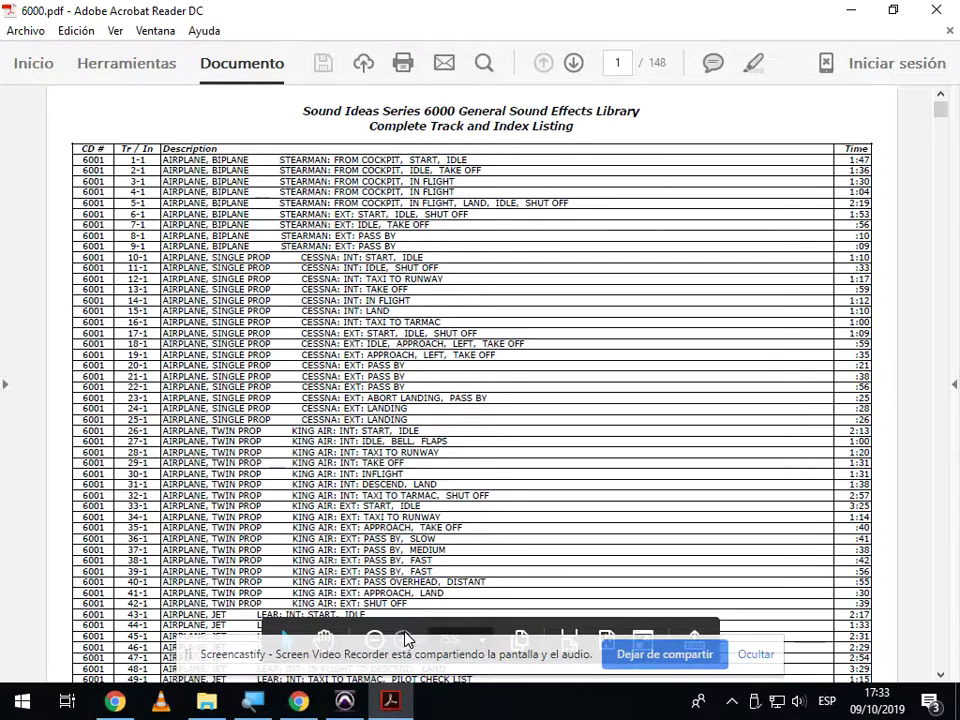
left_click(404, 638)
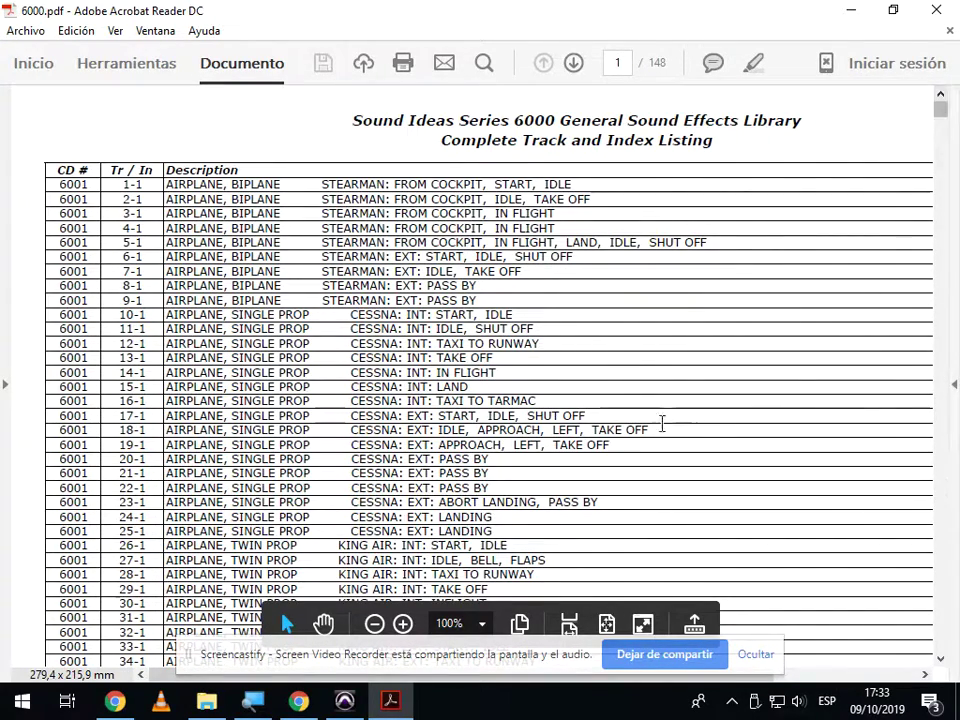
scroll(686, 414, "down", 2)
left_click_drag(944, 130, 930, 571)
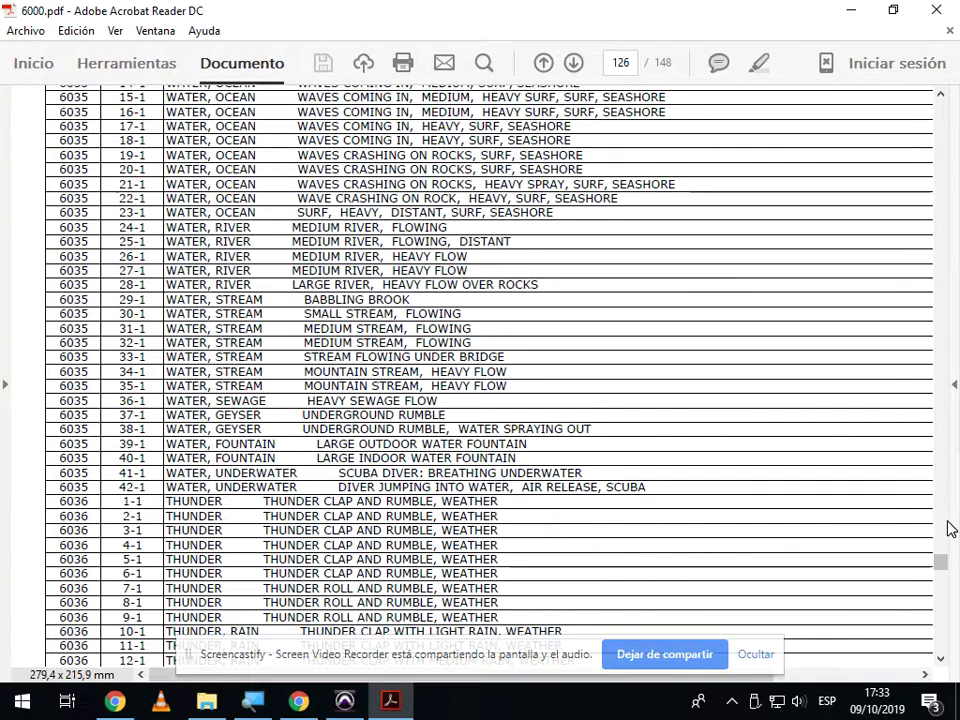
Switch to YouTube in Chrome, search for SINISTER, and play then pause the Portrait of Mr. Boogie soundtrack video
left_click(298, 702)
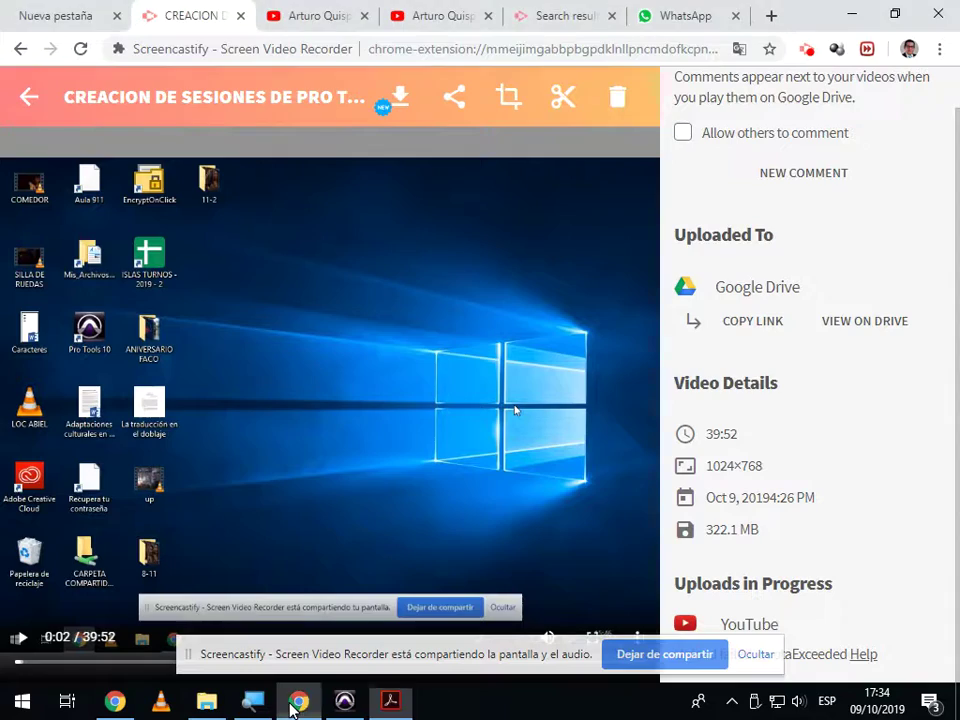
left_click(443, 17)
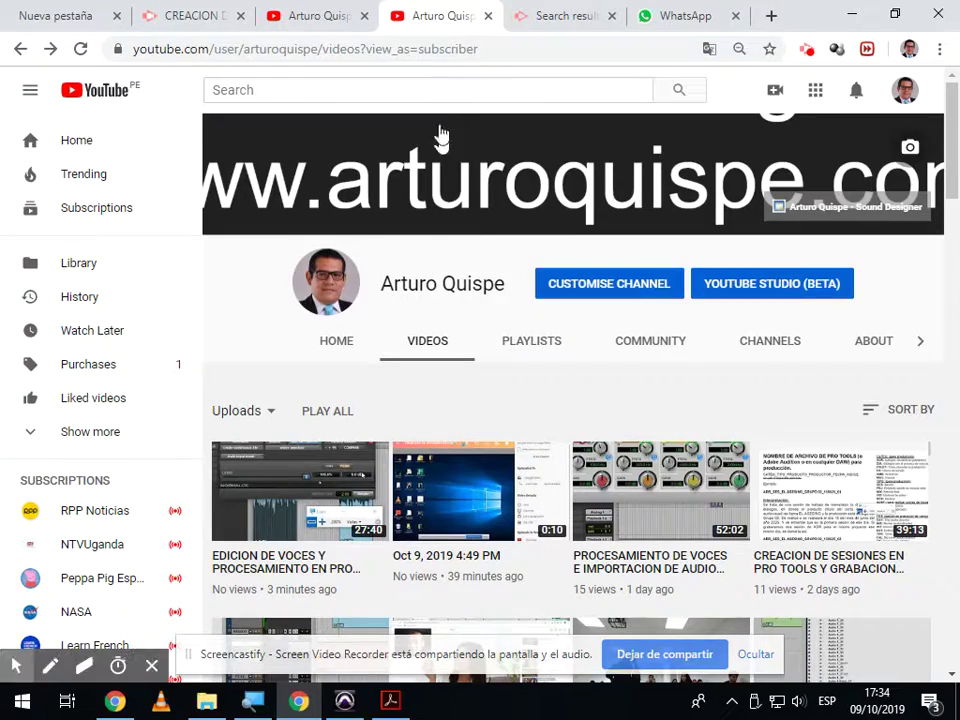
left_click(504, 90)
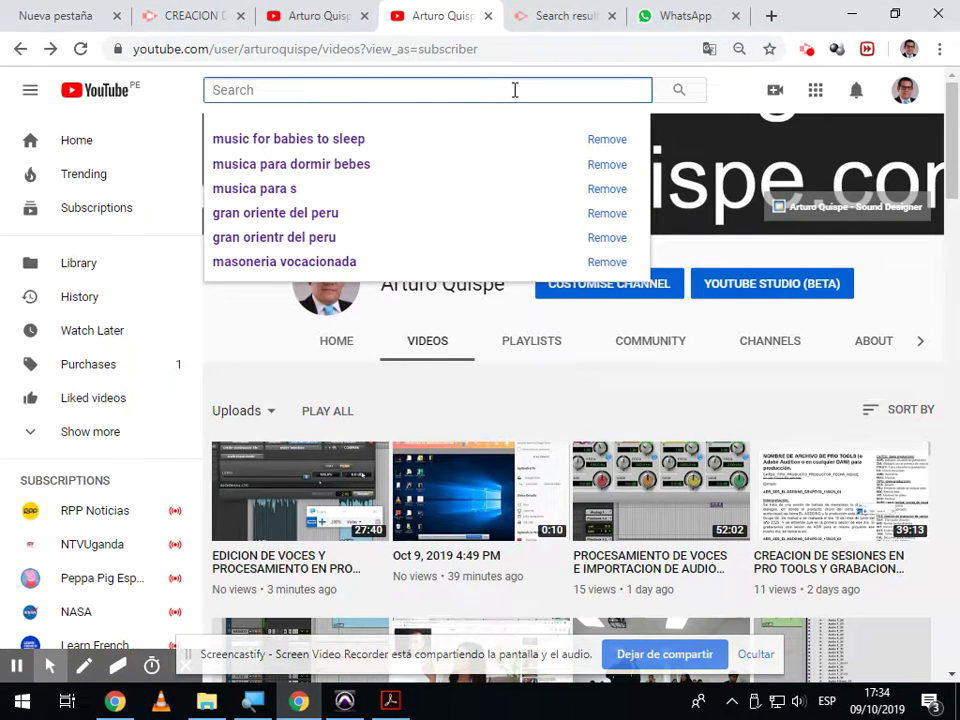
type("SINISTER")
key("Return")
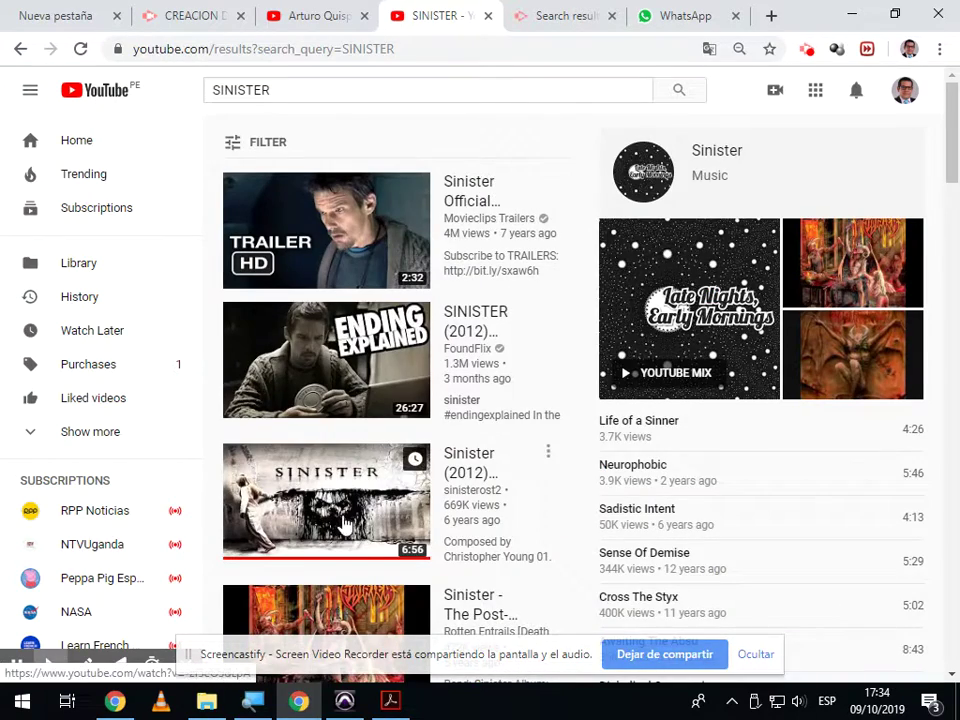
left_click(352, 490)
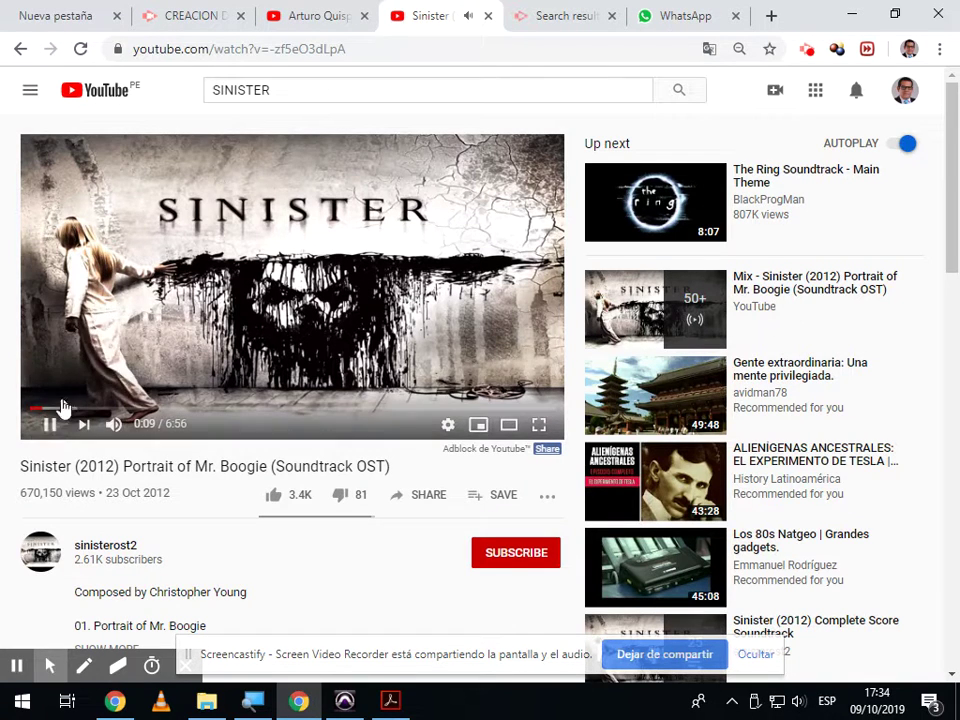
left_click(47, 423)
Load the soundtrack video in Yout by shortening youtube.com to yout.com in its web address
left_click(188, 52)
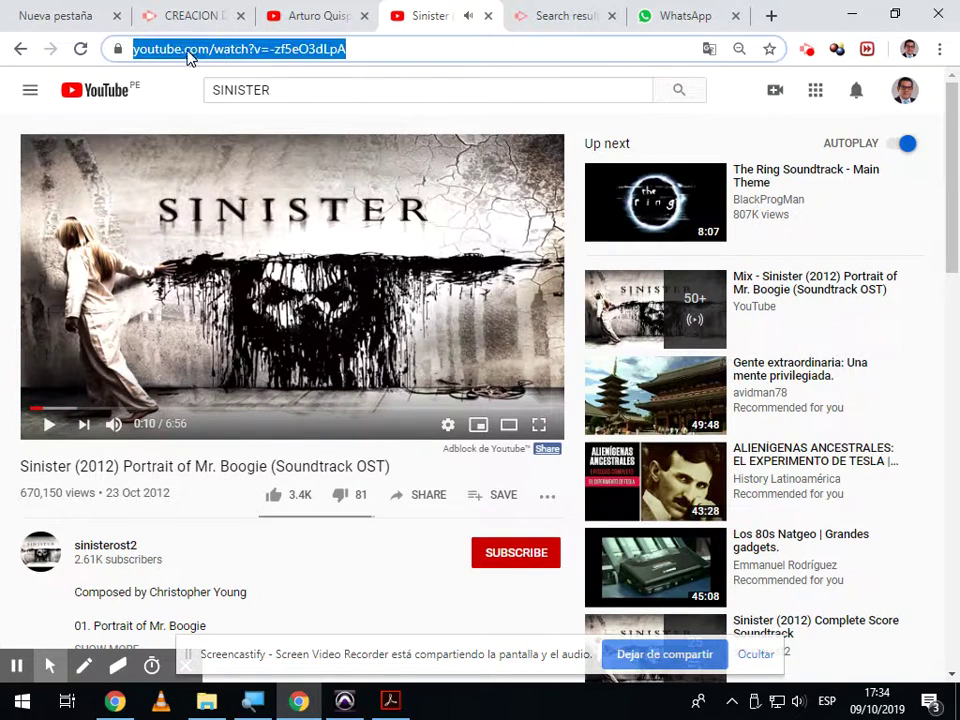
left_click(188, 55)
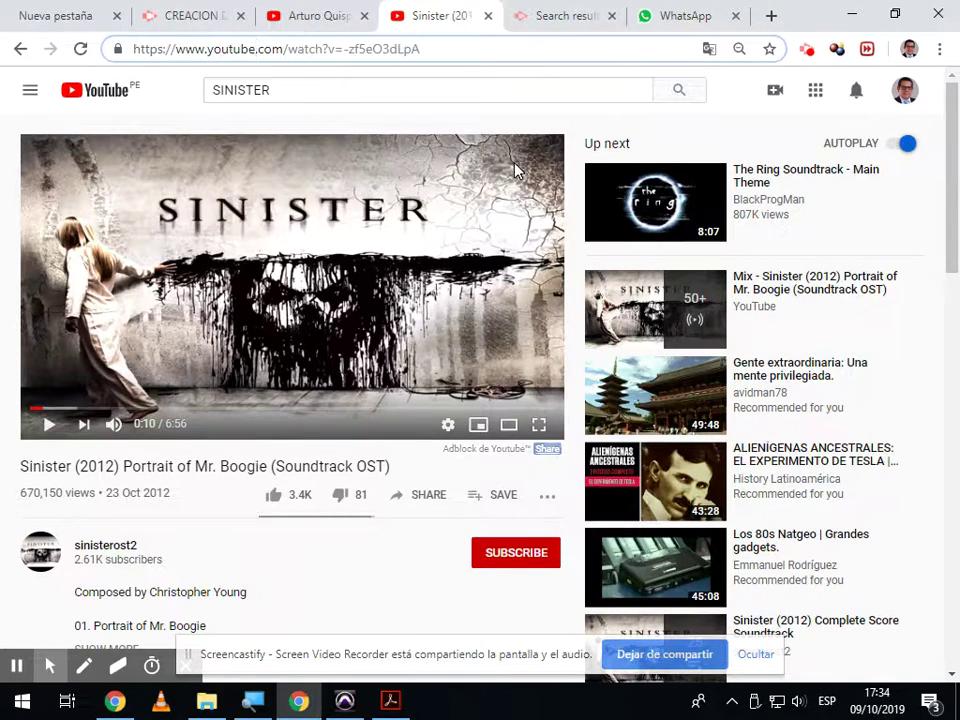
key("BackSpace")
key("BackSpace")
key("BackSpace")
key("Return")
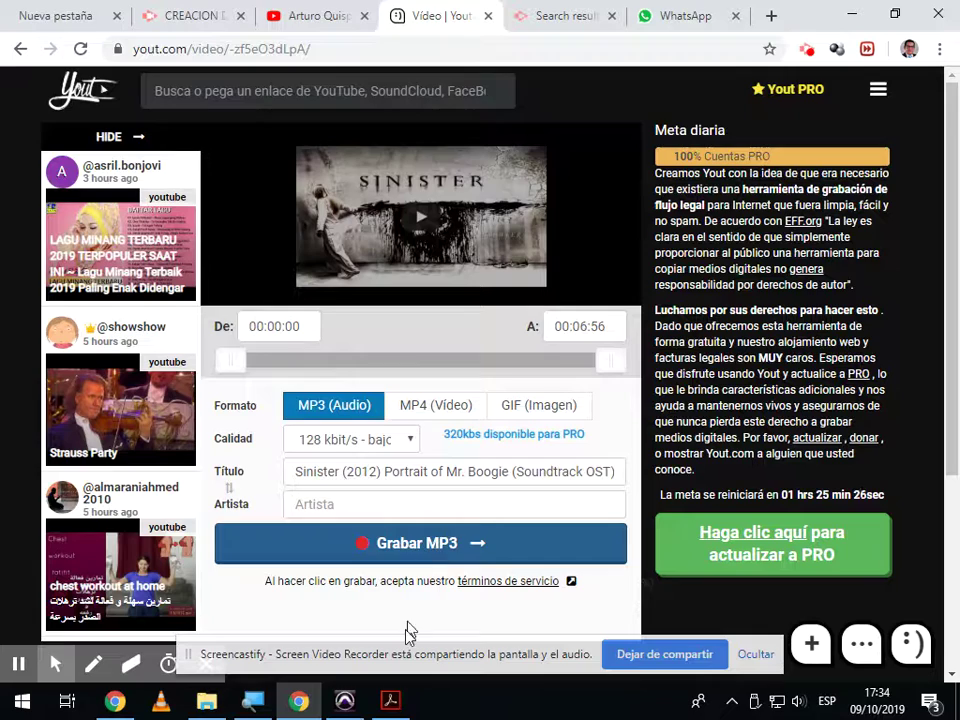
Switch to Pro Tools and look up the command for importing audio without running it
left_click(344, 700)
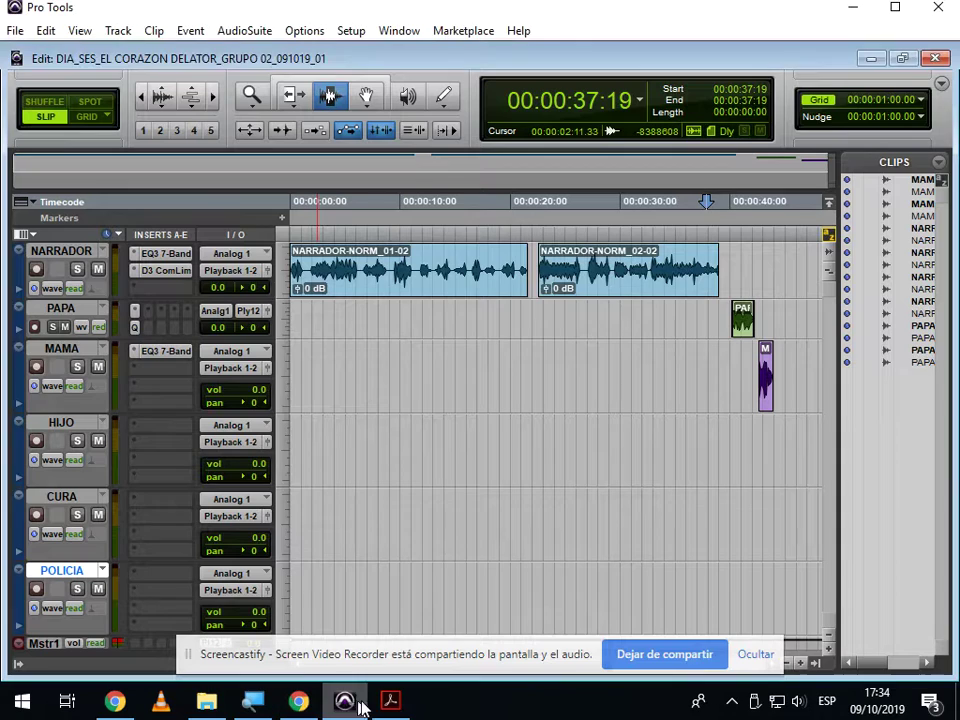
left_click(15, 32)
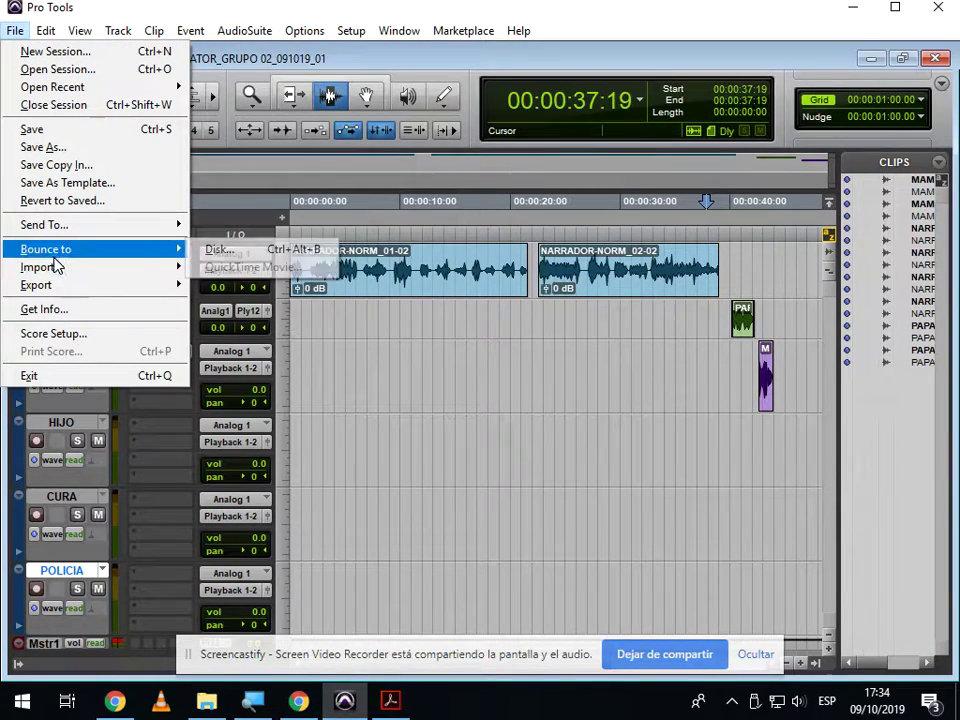
mouse_move(55, 268)
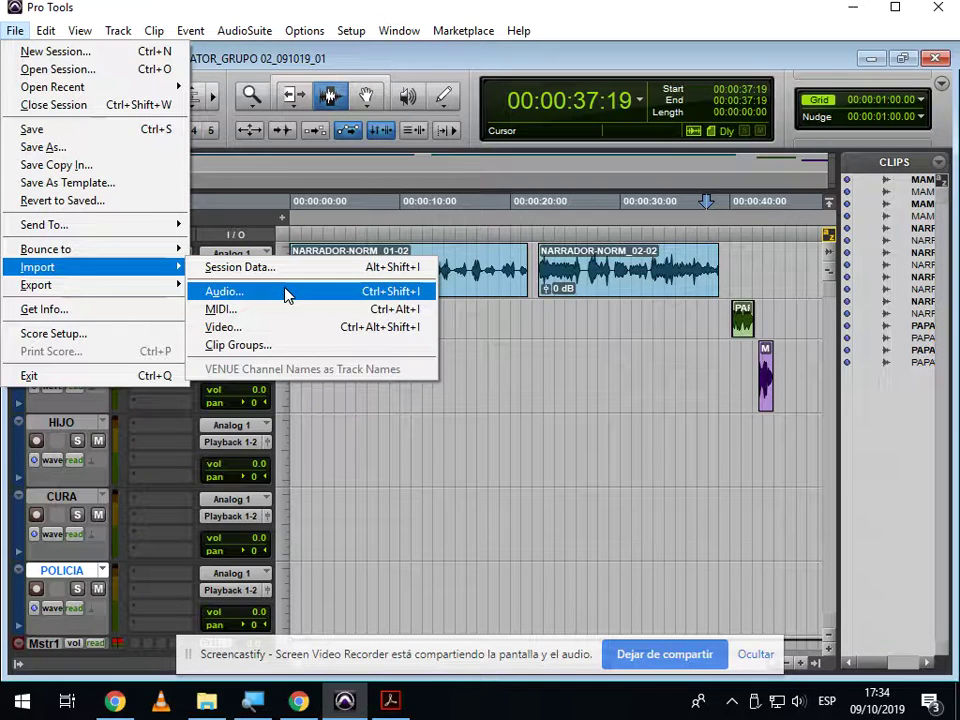
left_click(622, 378)
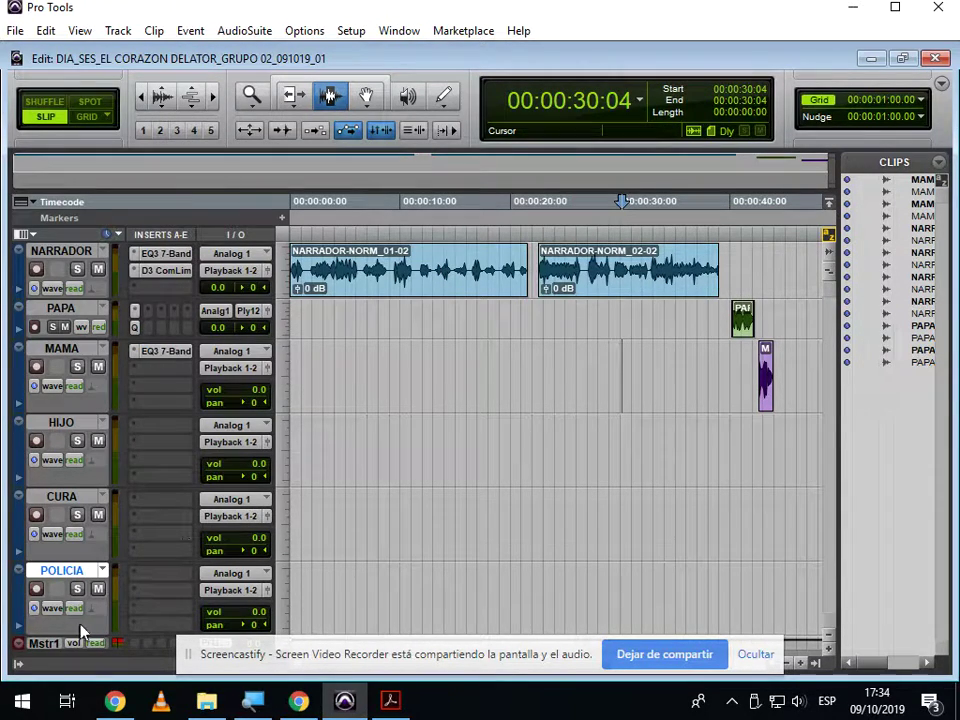
Shrink the MAMA, HIJO, CURA and POLICIA tracks' heights and create two new stereo audio tracks
left_click_drag(78, 632, 83, 378)
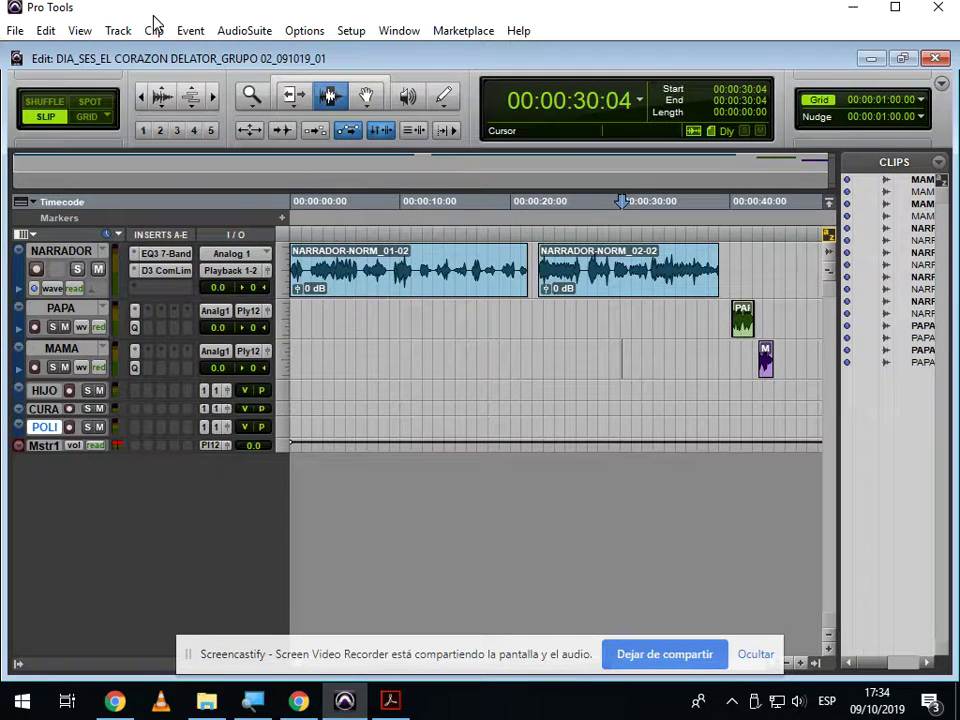
left_click(126, 30)
left_click(135, 49)
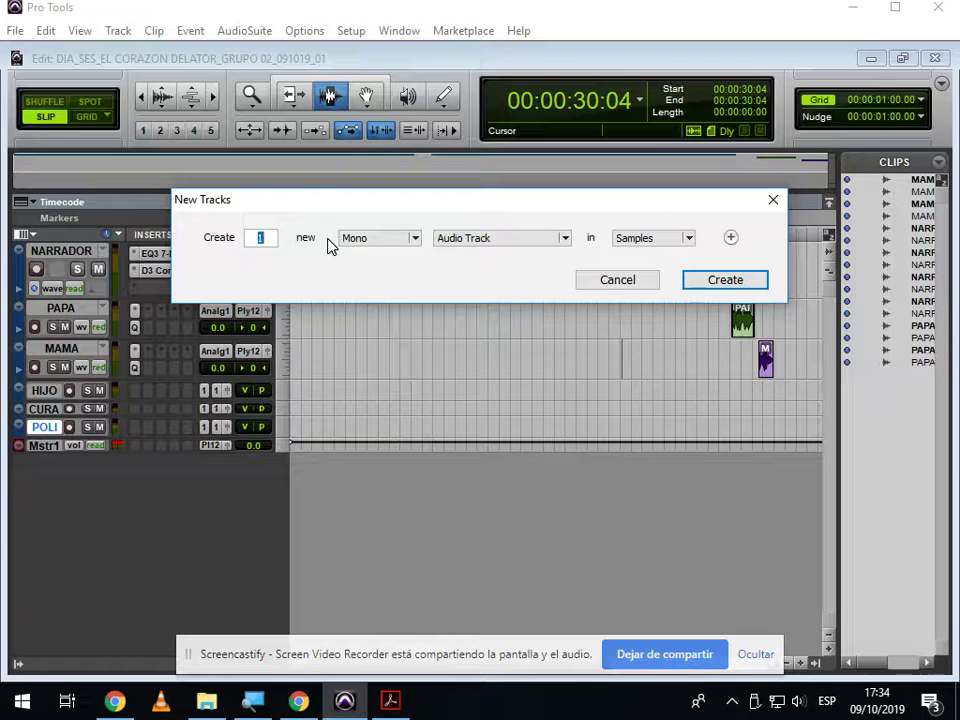
type("2")
left_click(352, 239)
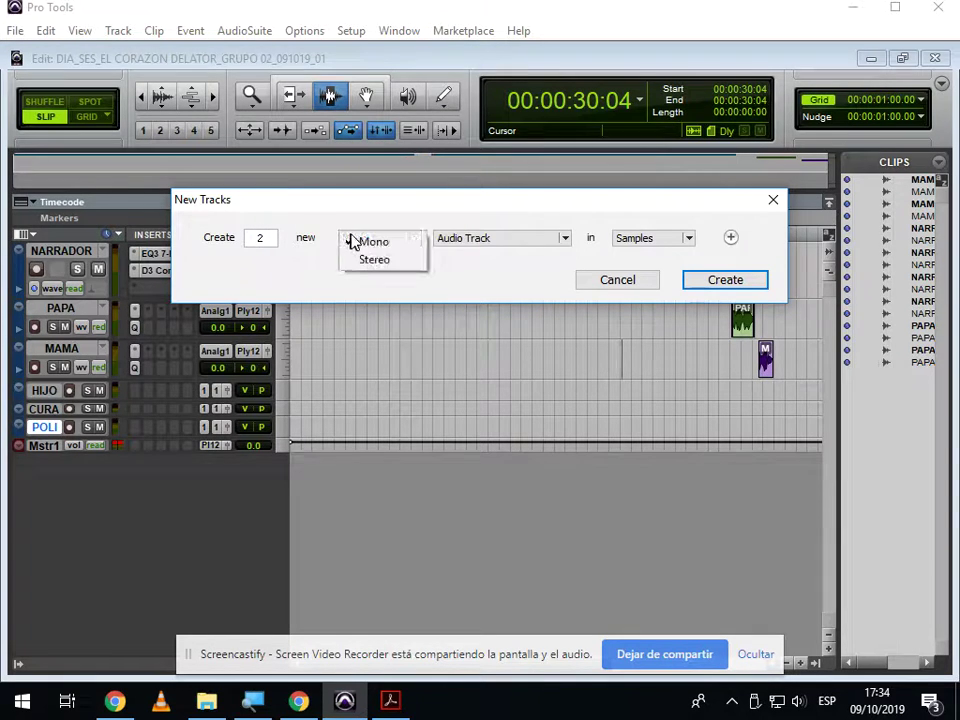
left_click(379, 263)
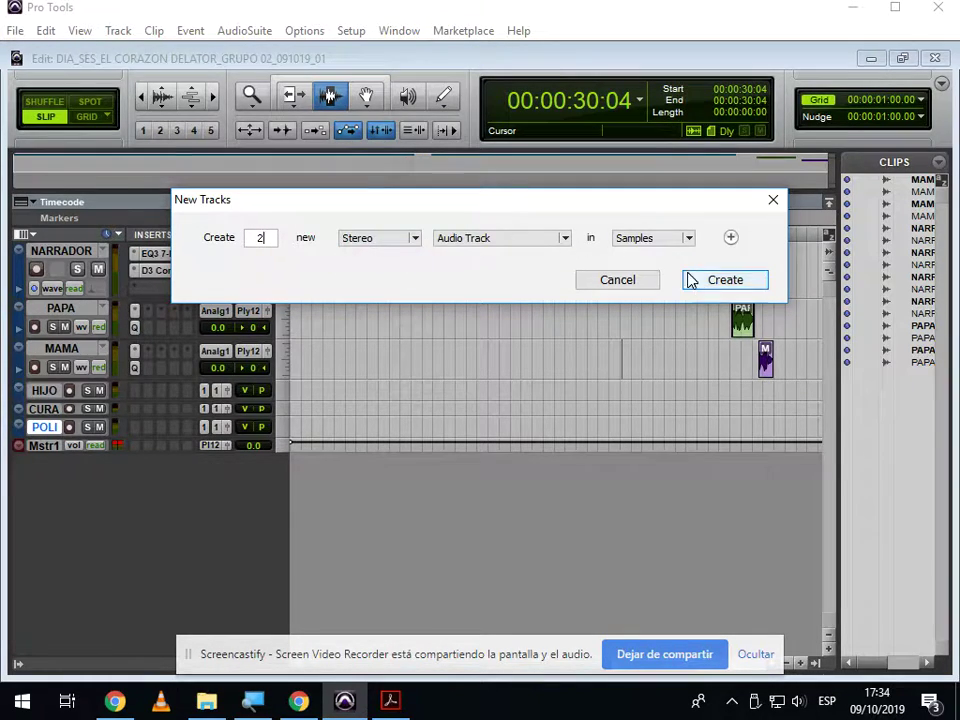
left_click(700, 280)
Rename the two new stereo tracks AMB 01 and AMB 02
double_click(62, 448)
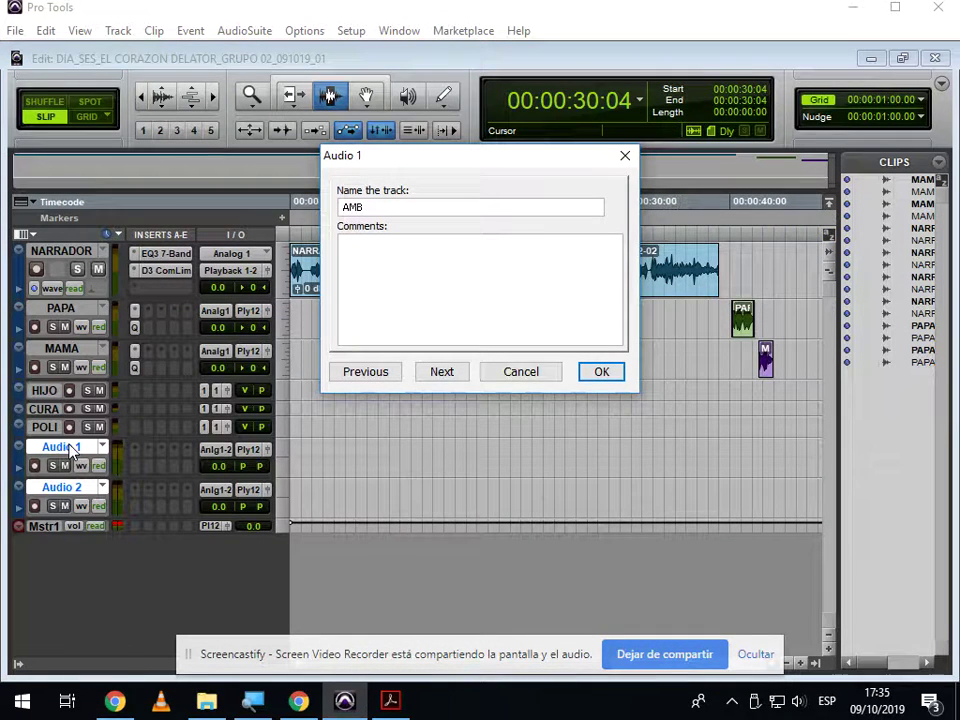
key("Return")
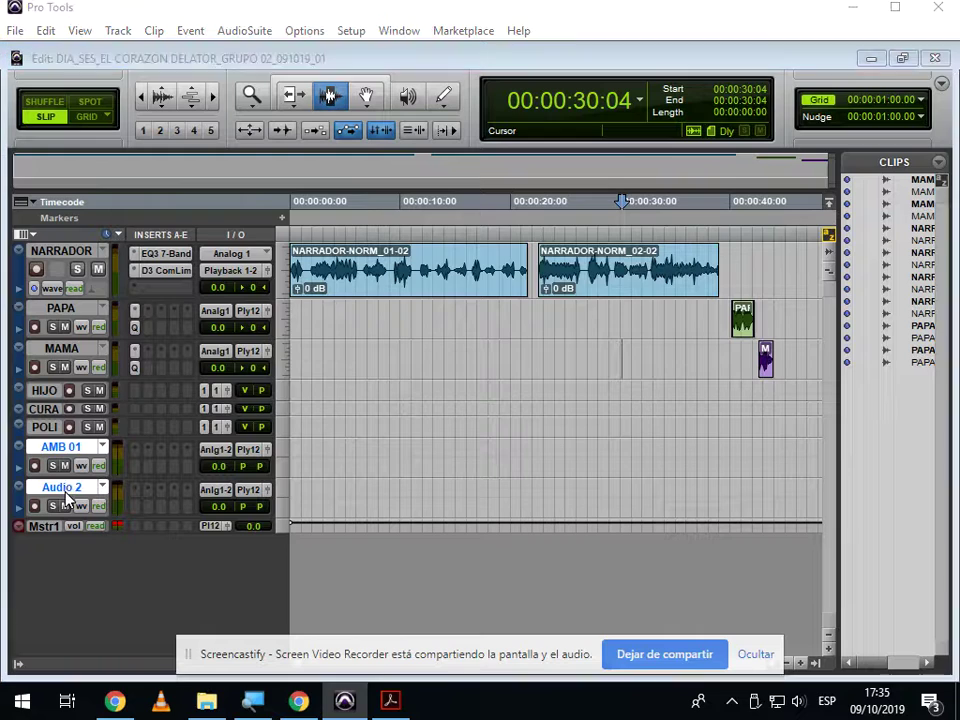
double_click(57, 489)
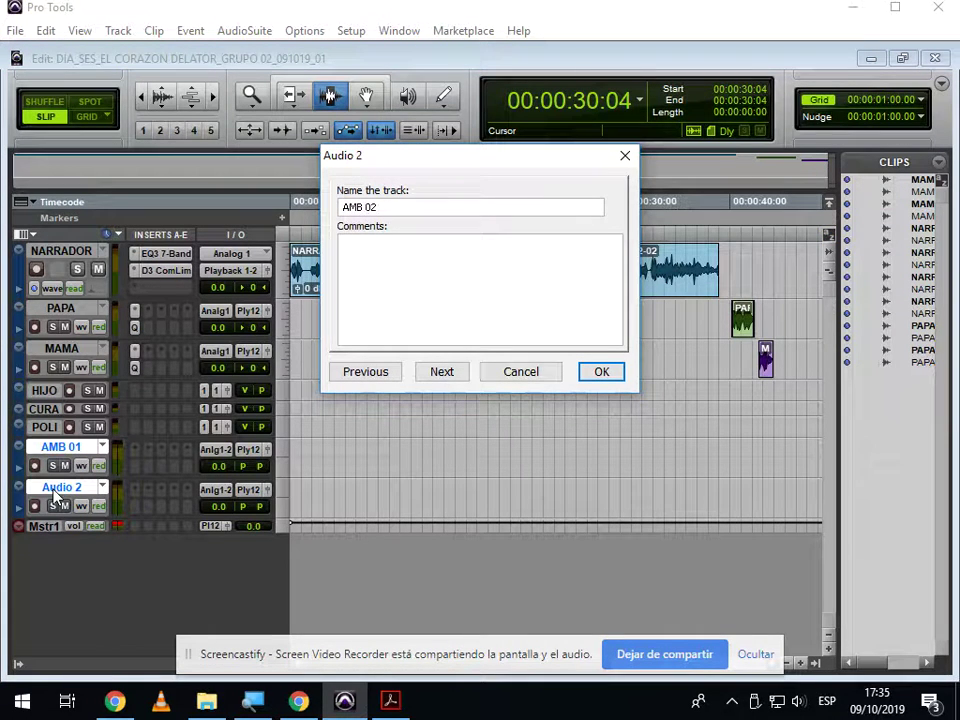
type("AMB 02")
key("Return")
Create four new mono audio tracks and move the AMB 01 and AMB 02 tracks below them
left_click(119, 31)
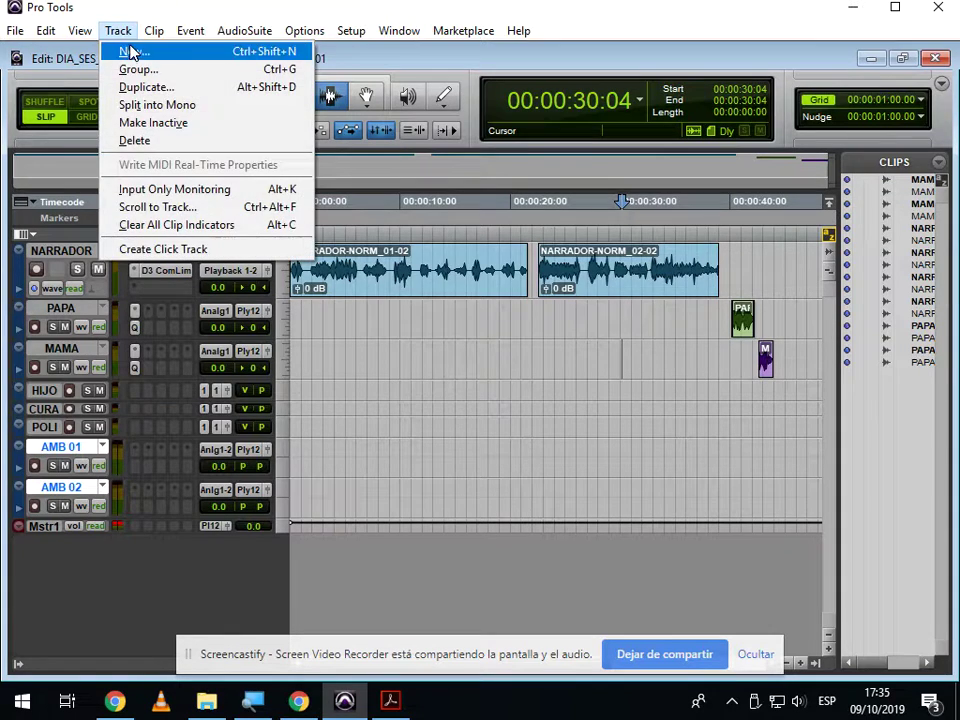
left_click(131, 52)
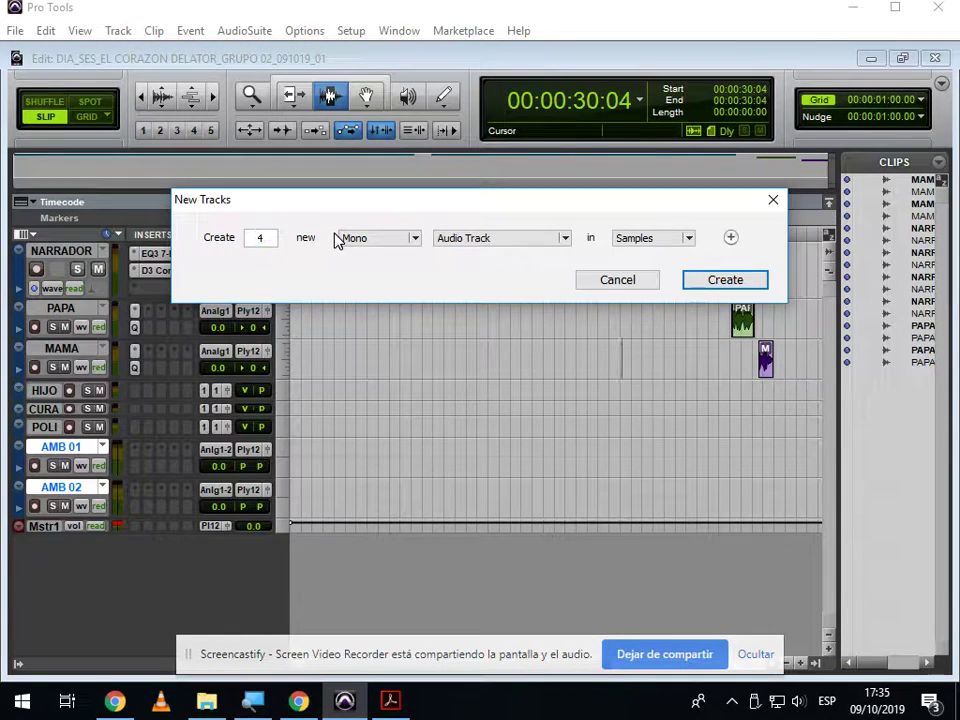
left_click(710, 283)
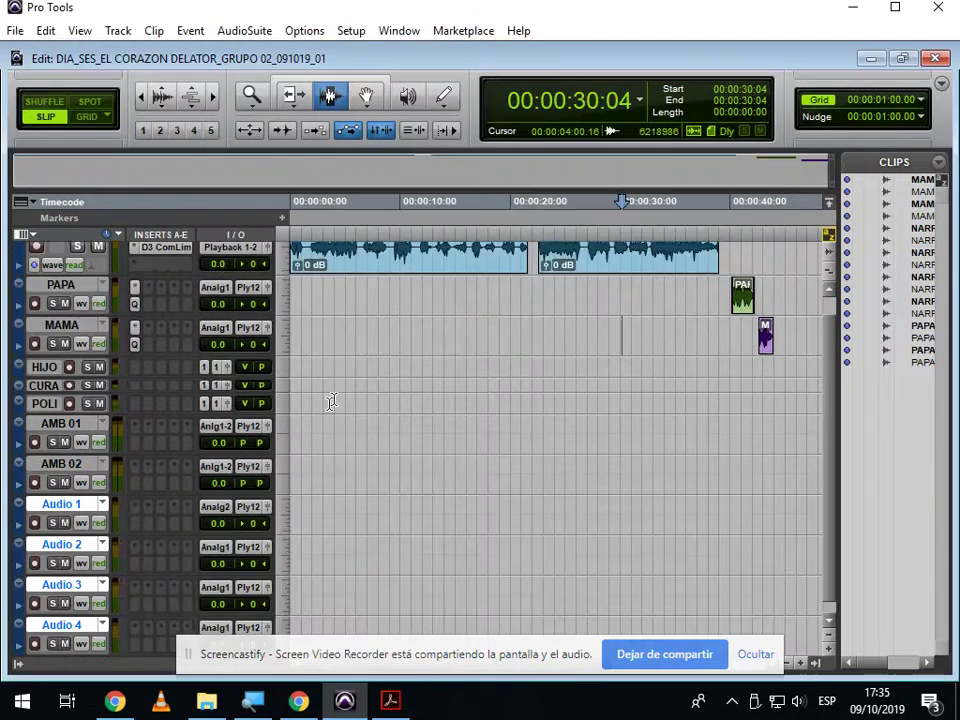
scroll(140, 510, "down", 1)
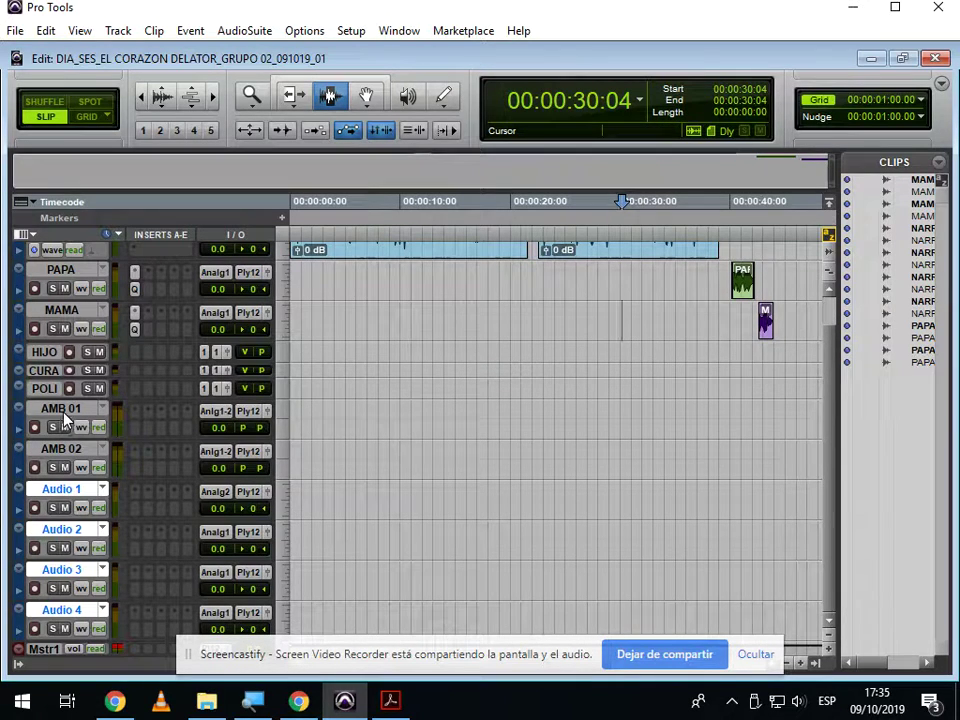
left_click_drag(60, 408, 80, 636)
left_click_drag(71, 408, 75, 608)
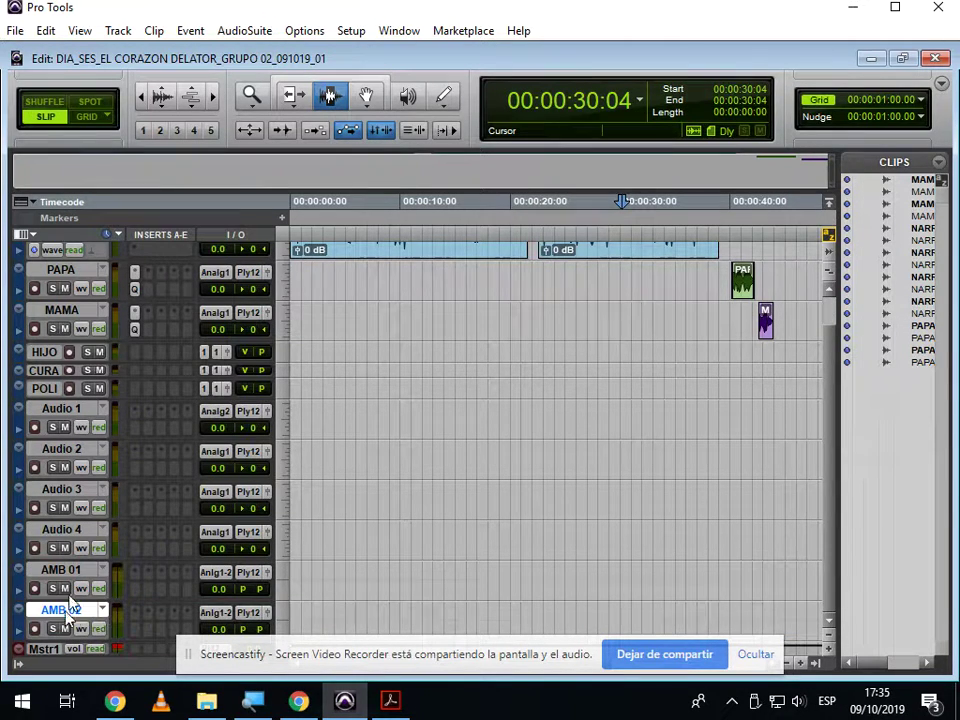
Rename the four new mono tracks FX 01, FX 02, FX 03 and FX 04
double_click(71, 412)
type("FX 0")
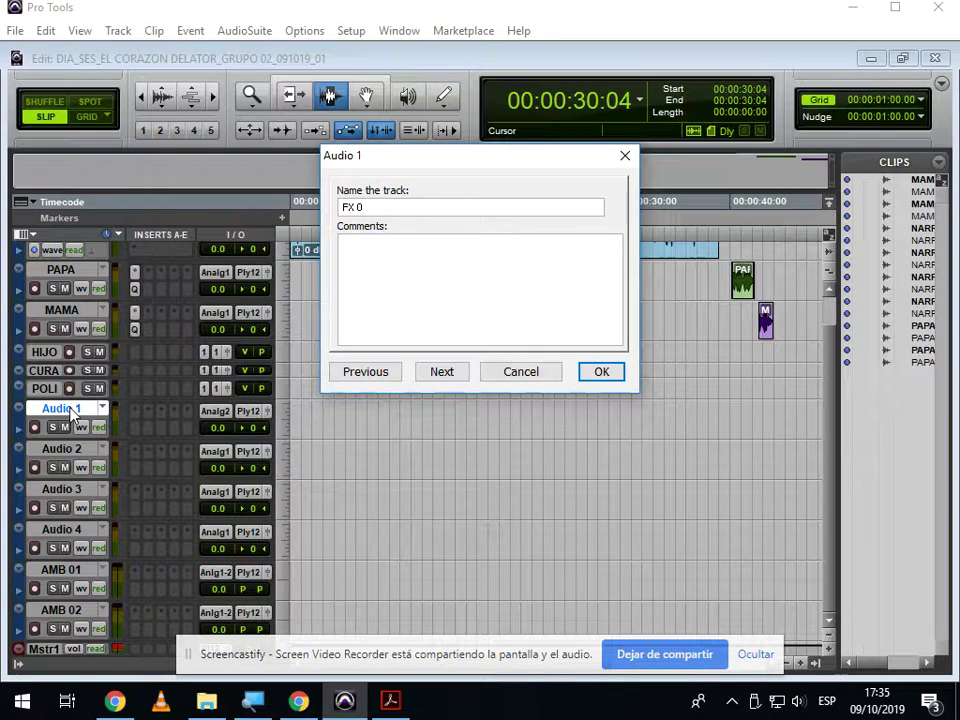
type("1")
key("Return")
double_click(48, 453)
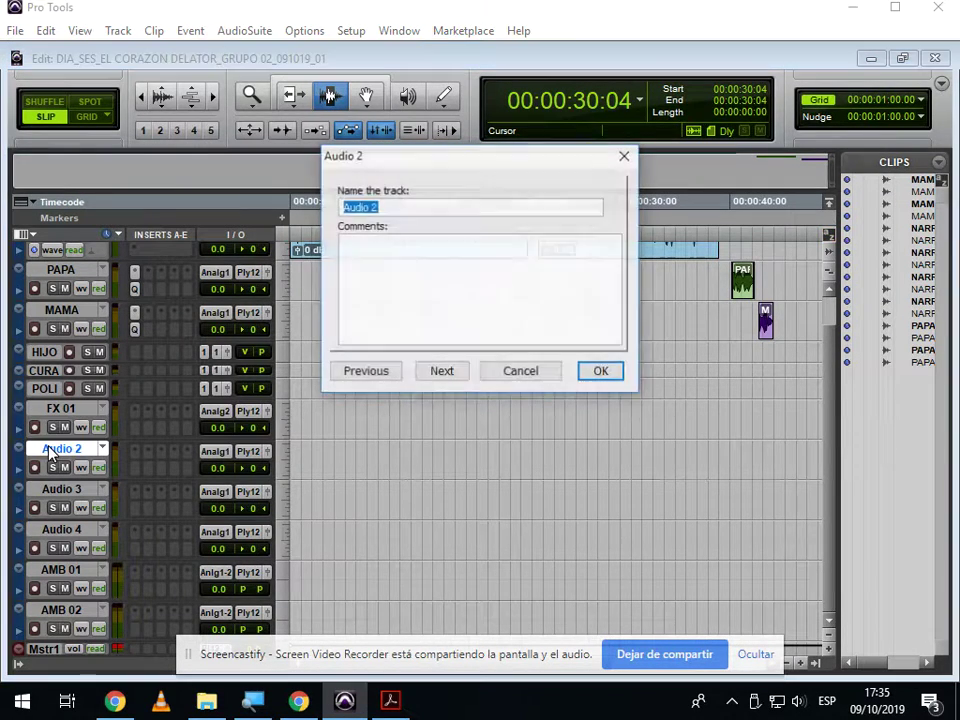
type("FX 02")
key("Return")
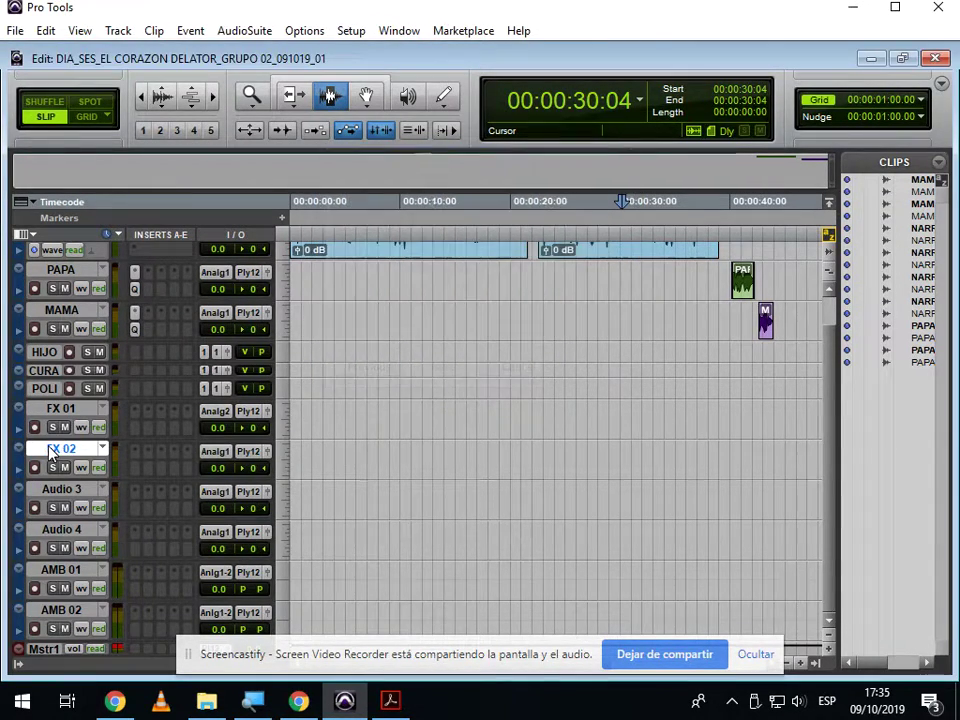
double_click(80, 491)
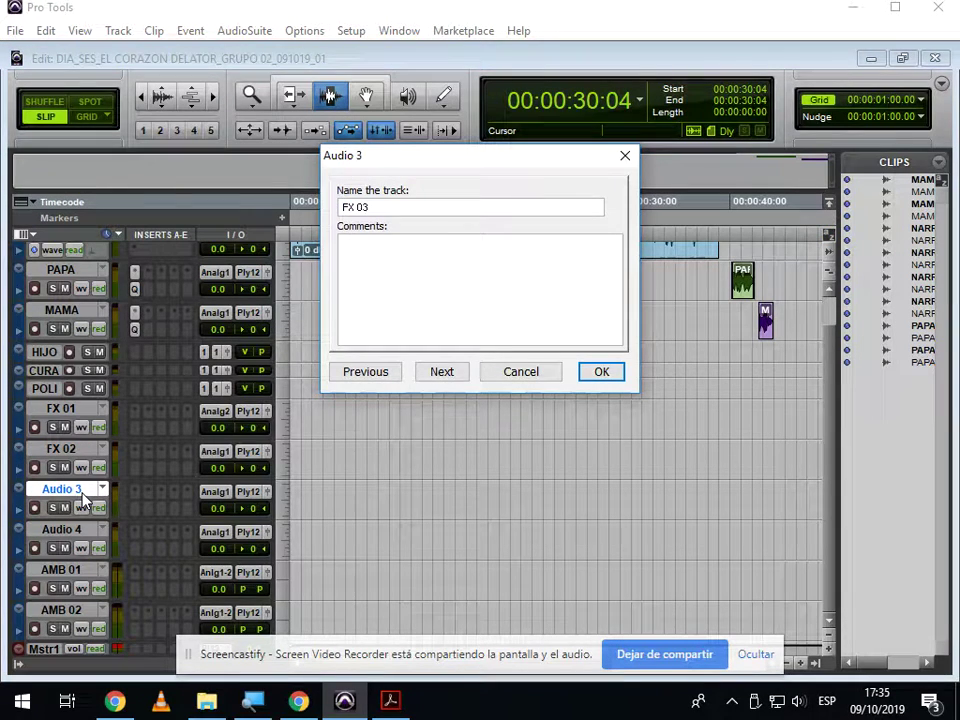
key("Return")
double_click(79, 531)
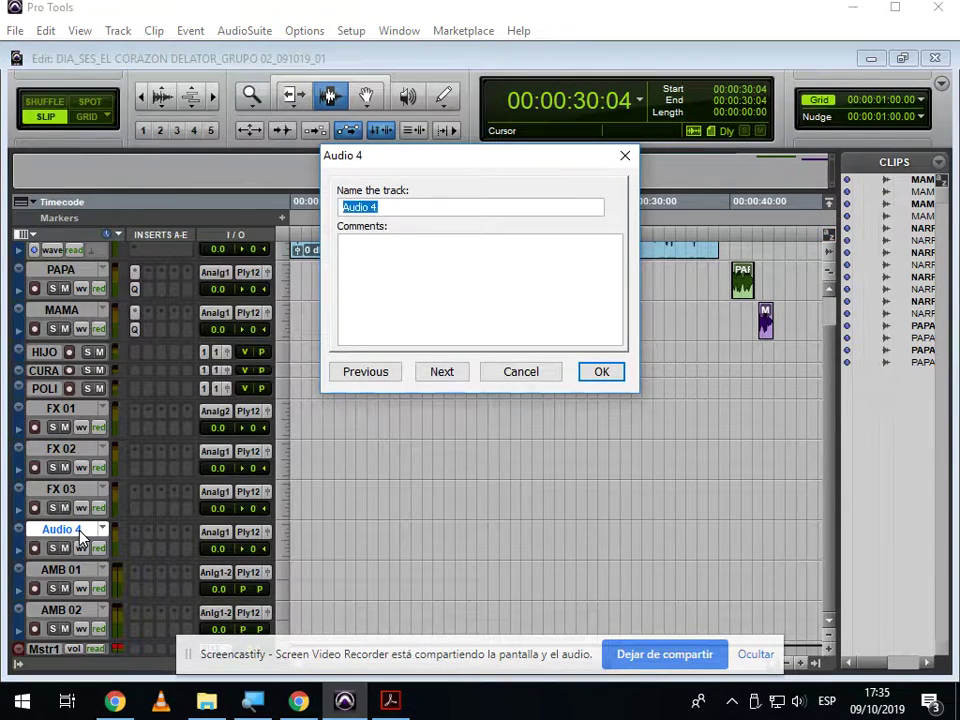
key("Return")
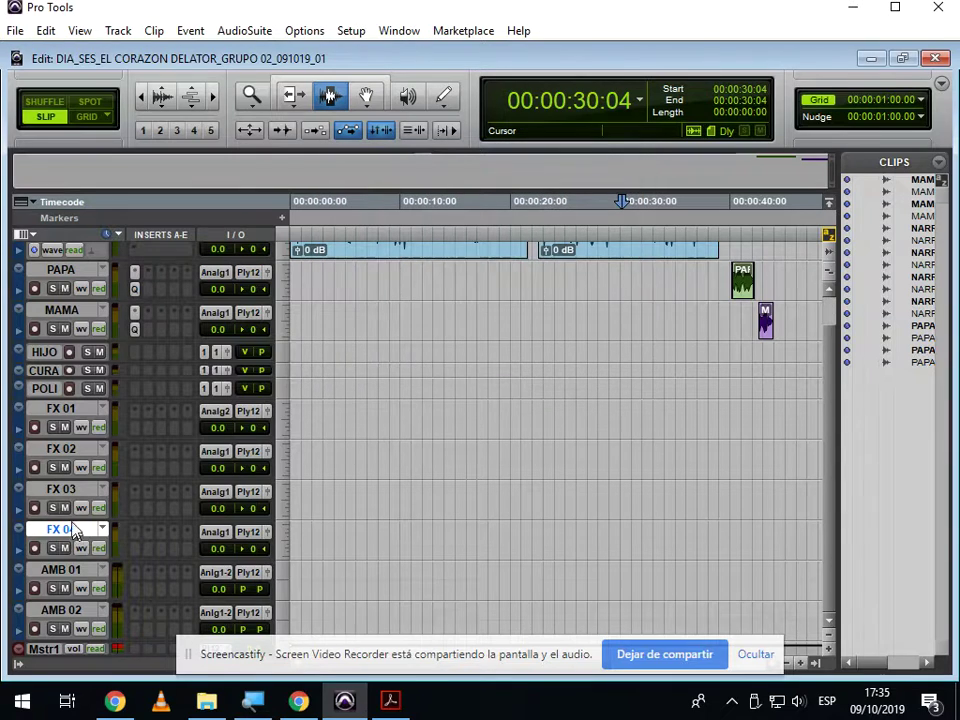
Create two more stereo audio tracks and move them below AMB 02, just above the master track
left_click(118, 30)
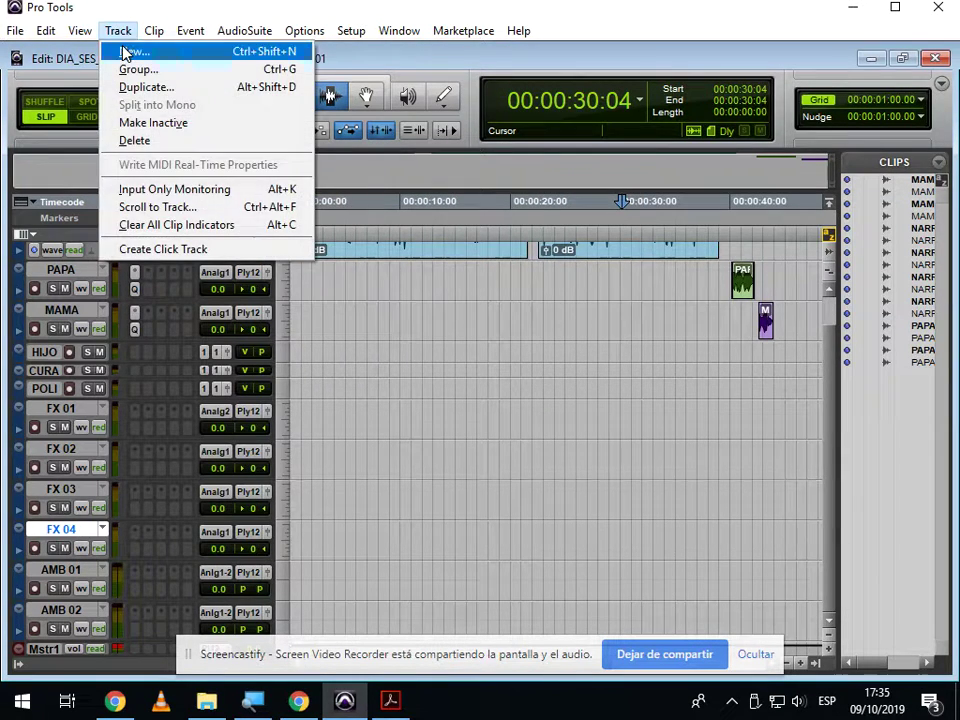
left_click(124, 49)
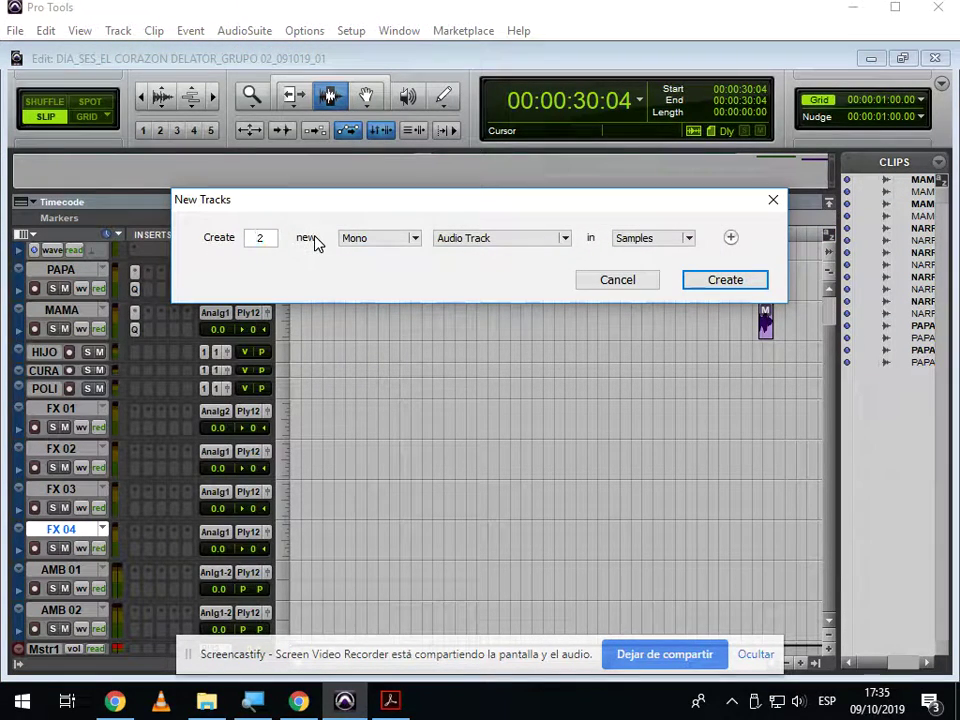
type("2")
left_click(370, 238)
left_click(375, 259)
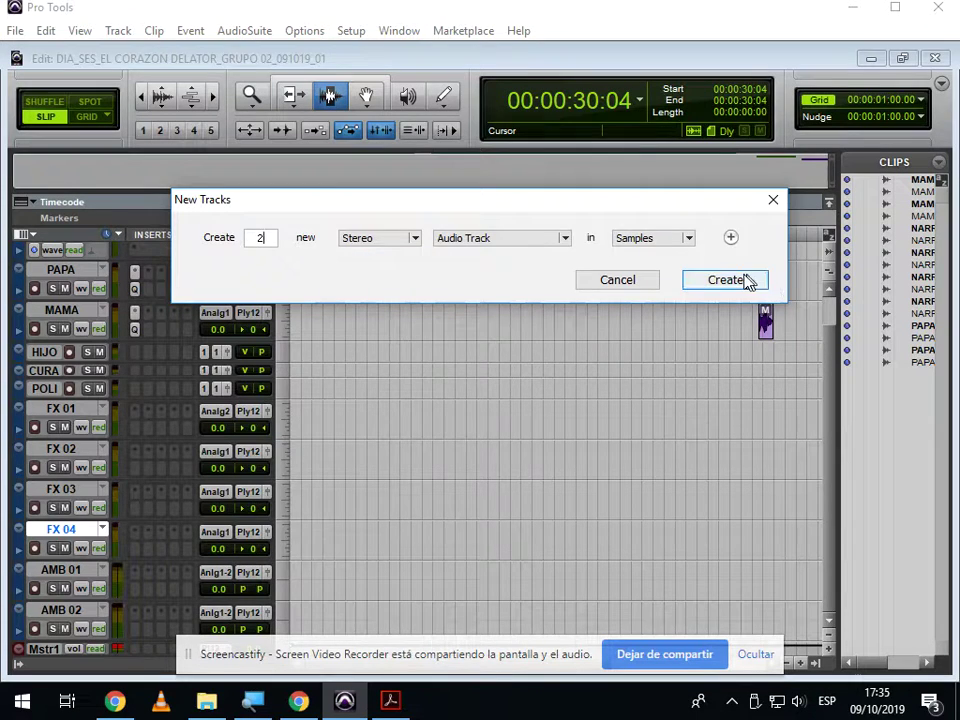
left_click(754, 279)
scroll(111, 610, "down", 2)
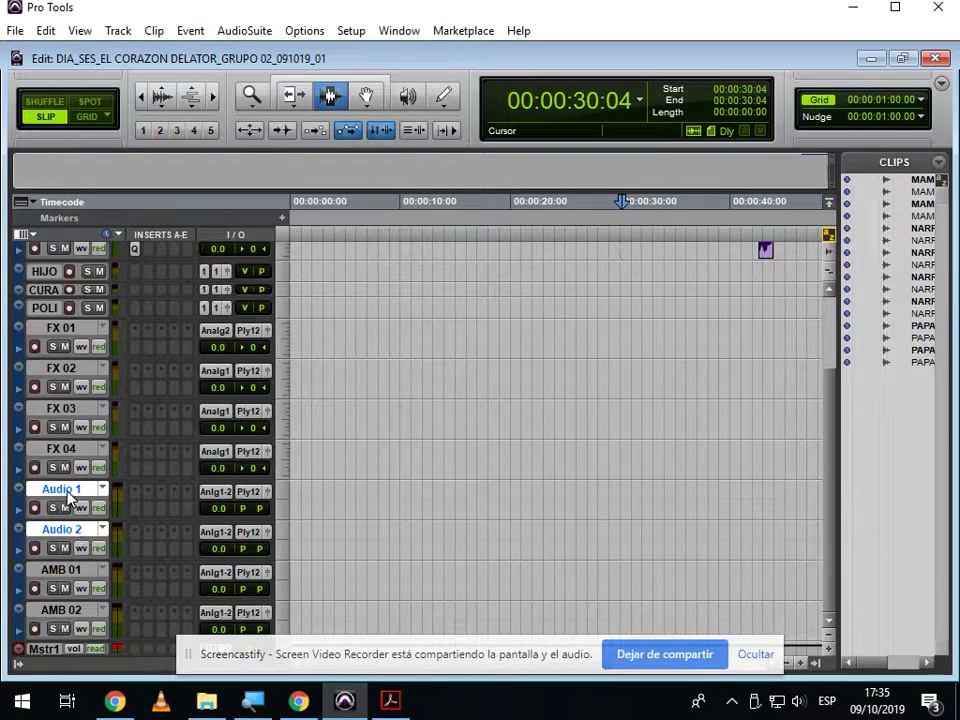
left_click_drag(68, 494, 68, 612)
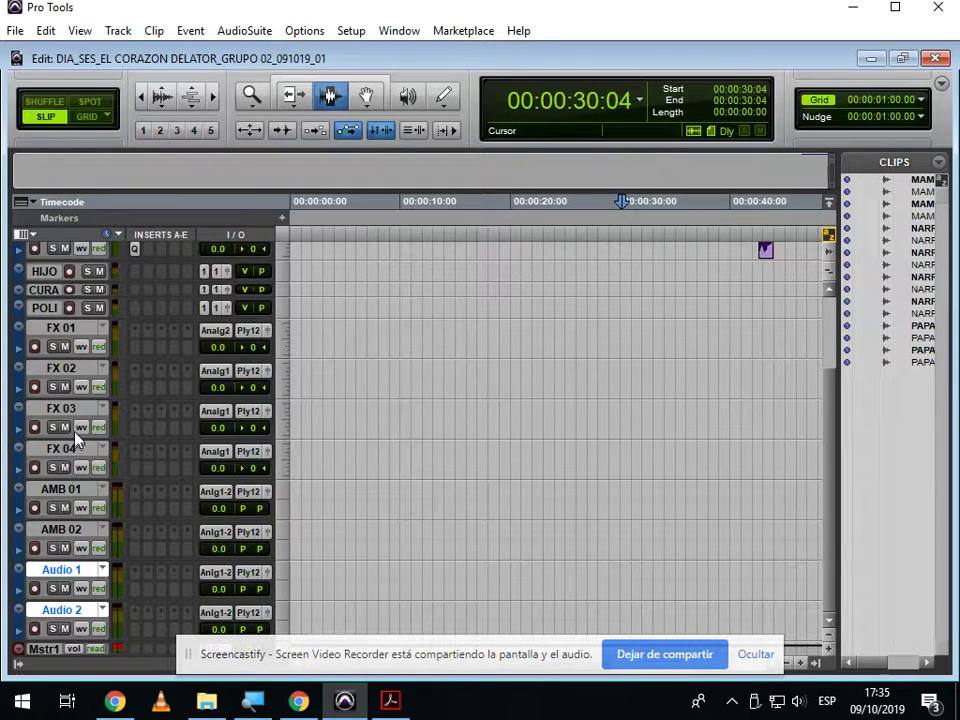
Rename the two stereo tracks below AMB 02 as MUS 01 and MUS 02
double_click(83, 569)
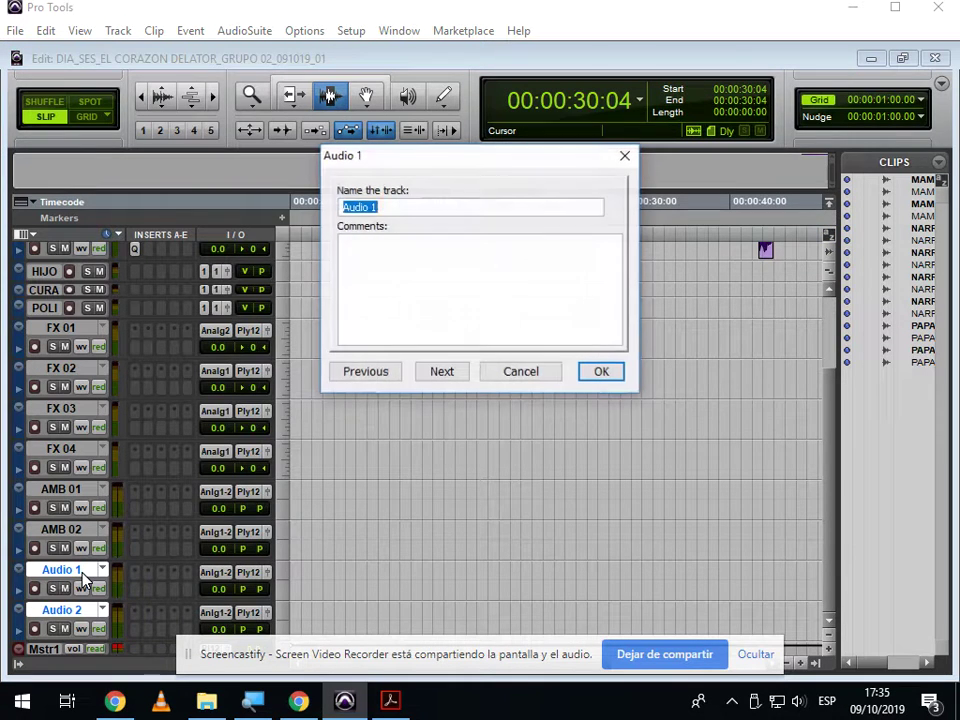
type("MUS 0")
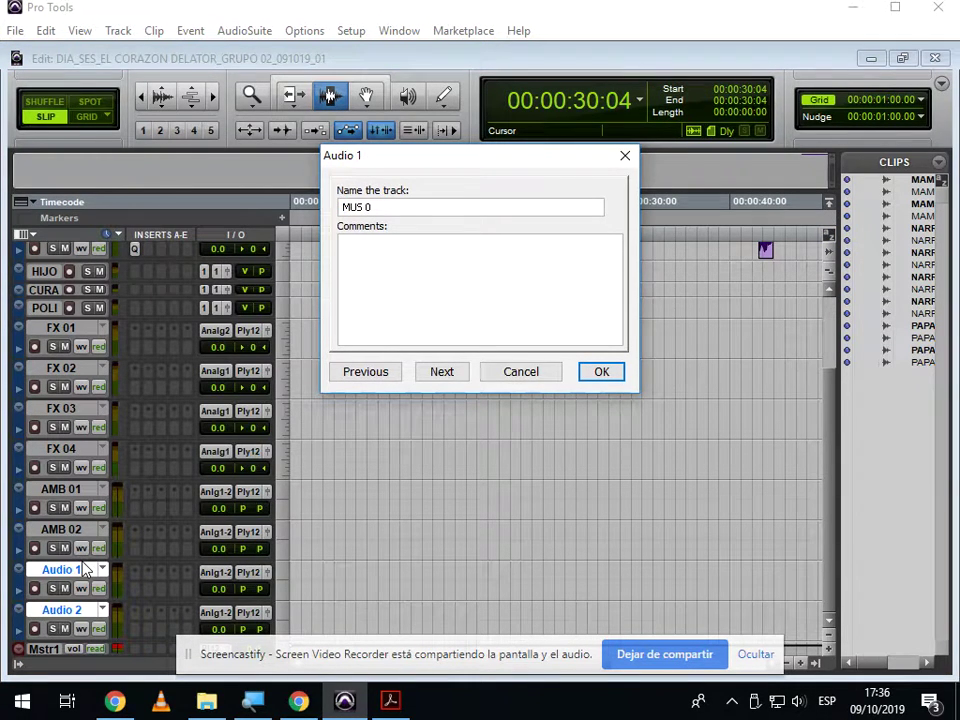
type("1")
key("Return")
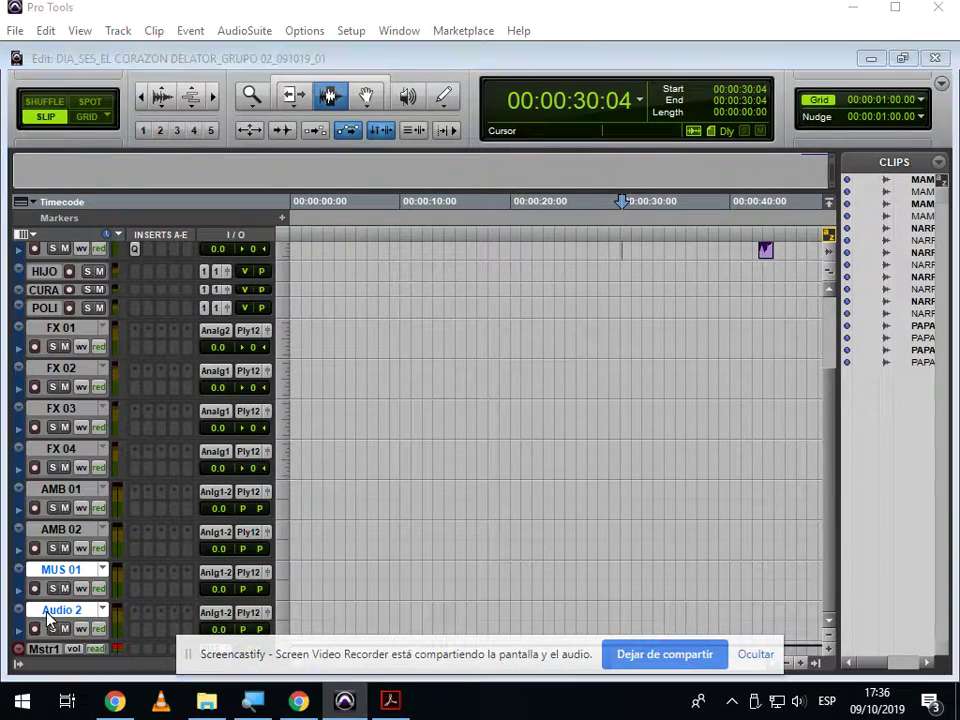
double_click(46, 610)
type("MUS 02")
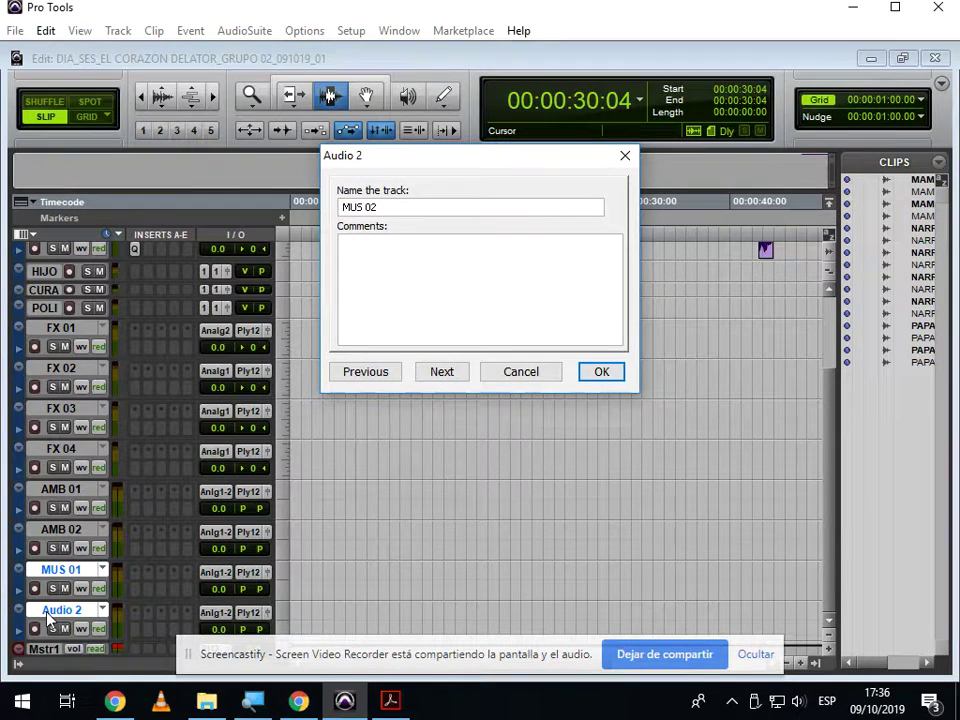
key("Return")
Resize the HIJO, CURA, POLICIA and NARRADOR tracks to the same small height as the other tracks
scroll(281, 572, "up", 5)
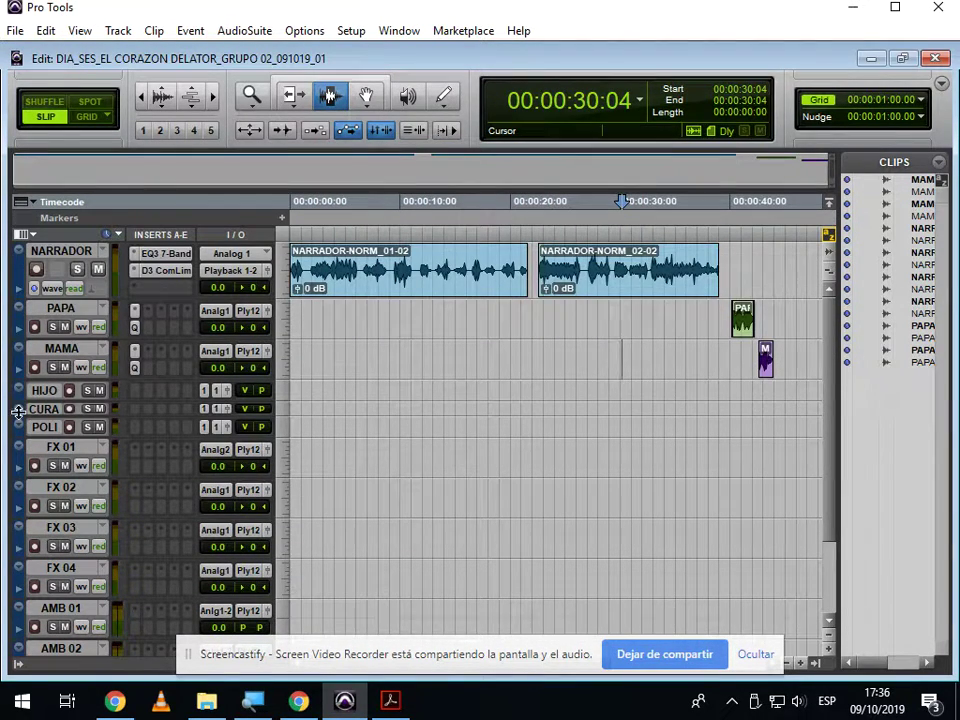
mouse_move(60, 437)
left_mouse_down()
mouse_move(63, 463)
mouse_move(64, 450)
mouse_move(52, 446)
left_mouse_up()
left_click(47, 391)
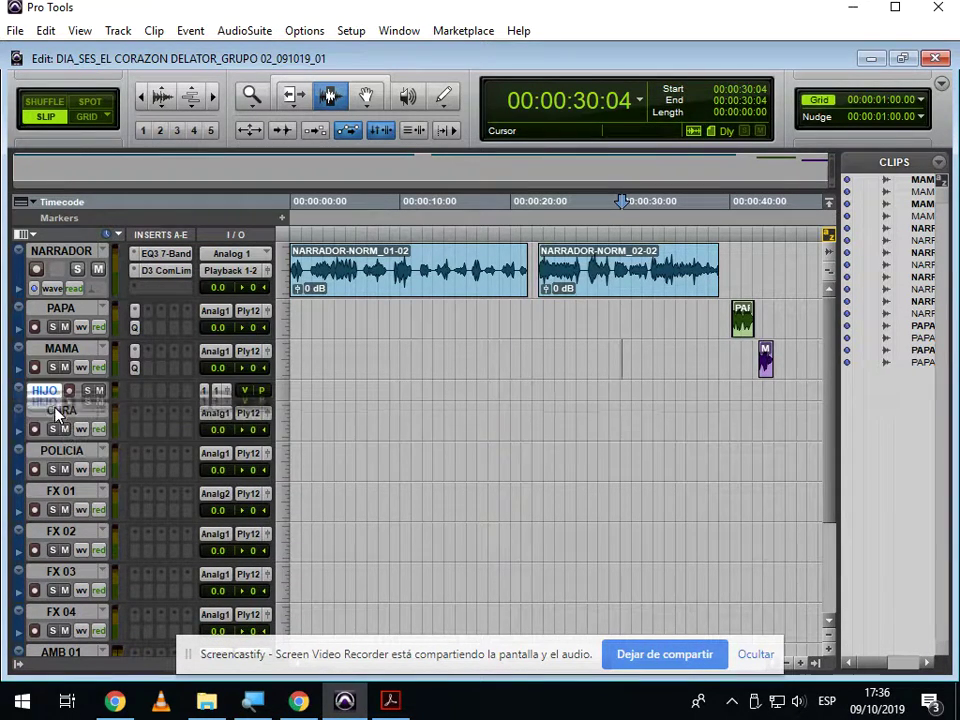
mouse_move(54, 399)
left_mouse_down()
mouse_move(51, 435)
mouse_move(47, 418)
left_mouse_up()
left_click(51, 431)
left_click(38, 447)
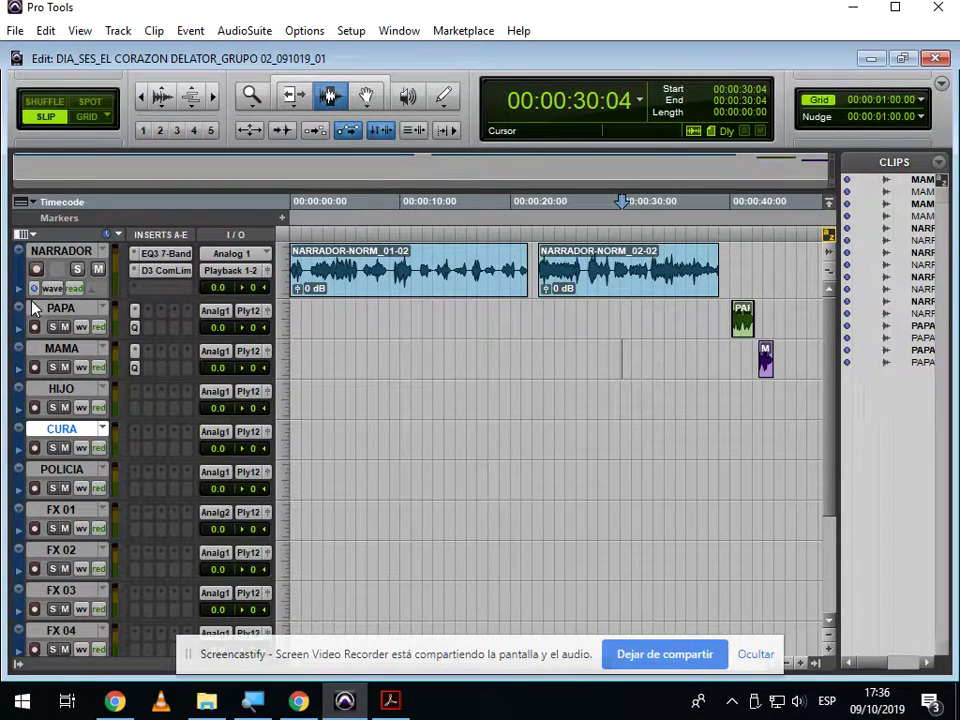
left_click_drag(35, 296, 36, 279)
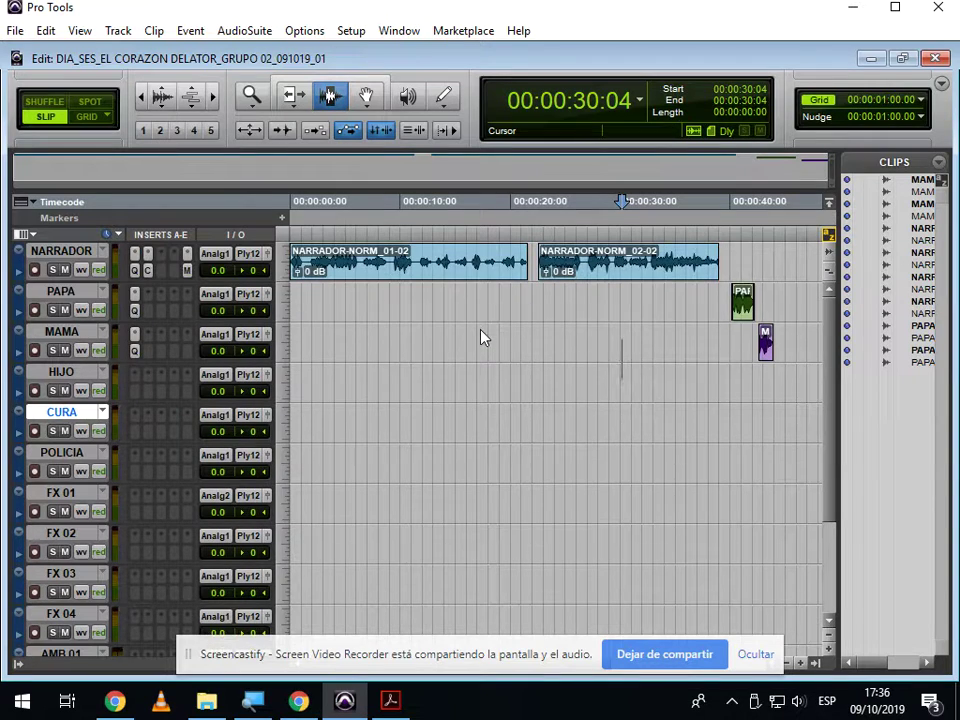
Set the track colour of NARRADOR and PAPA to red
double_click(18, 262)
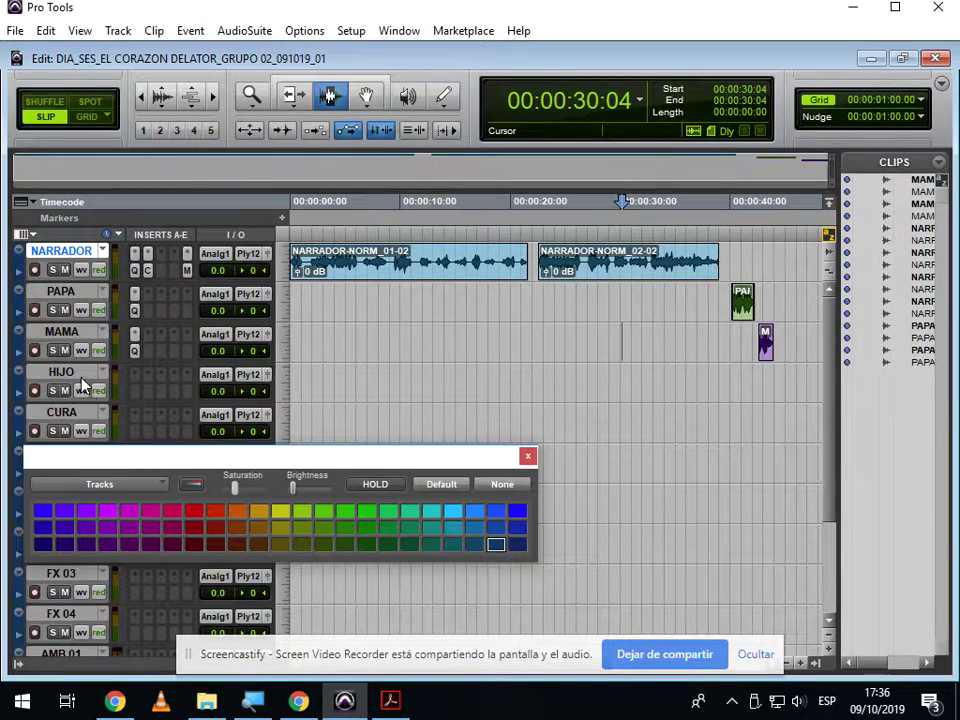
left_click(215, 511)
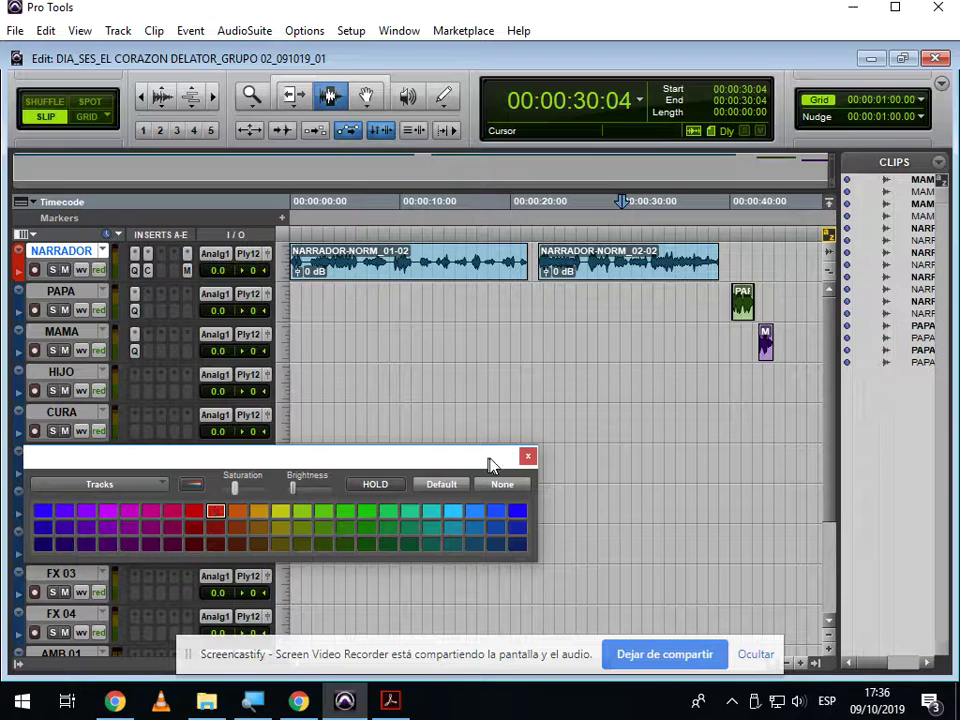
left_click(527, 458)
double_click(18, 310)
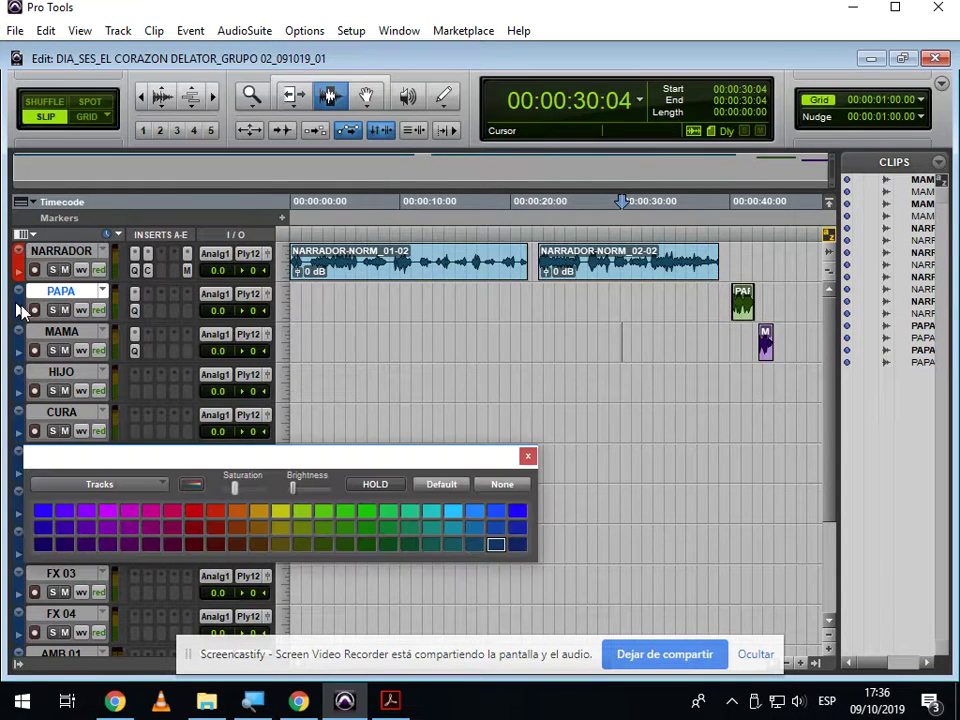
left_click(210, 522)
left_click(527, 457)
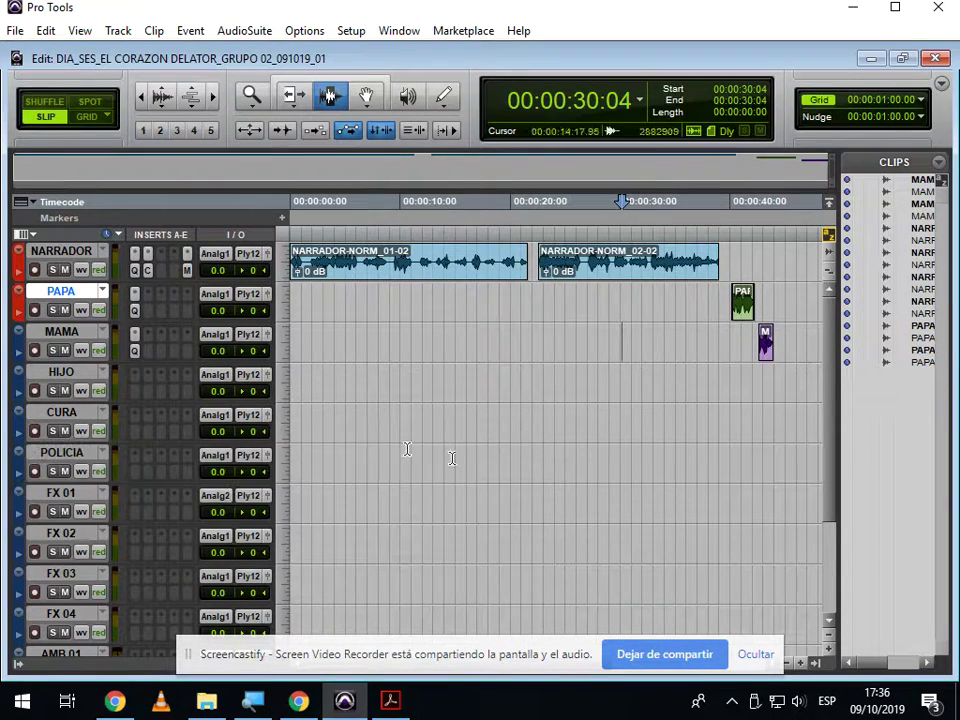
Set the track colour of MAMA to red
double_click(16, 345)
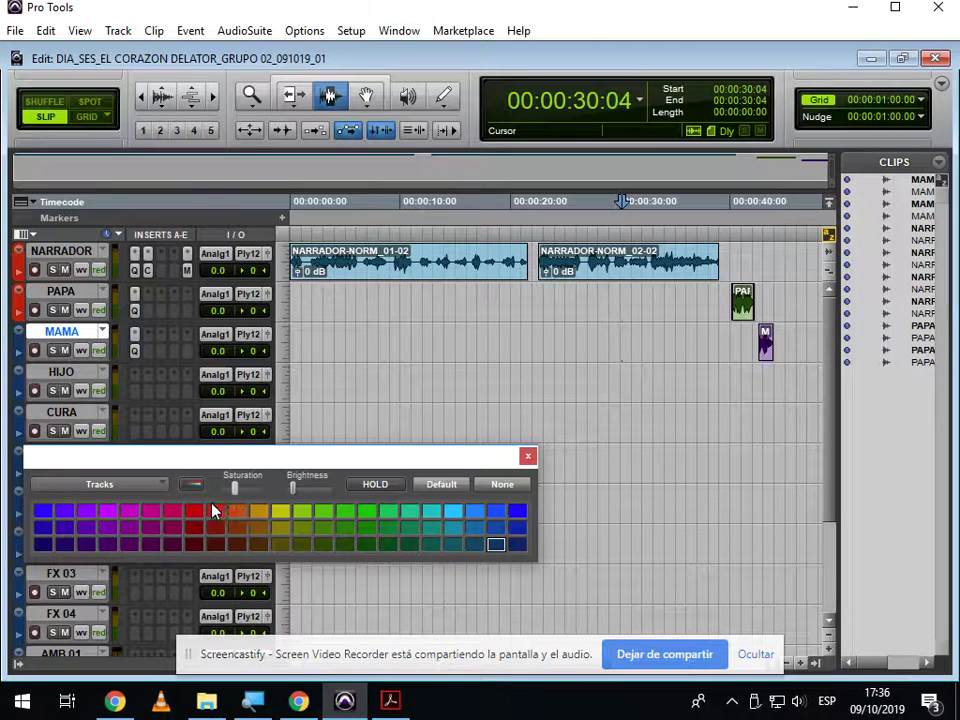
left_click(529, 459)
left_click(491, 423)
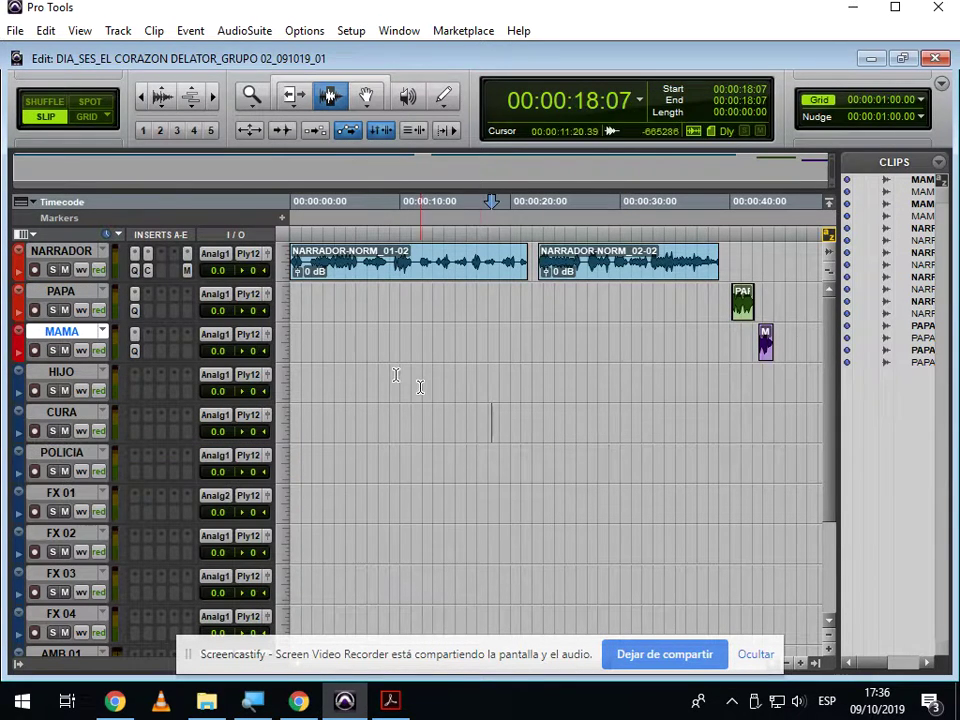
Apply one shared red track colour to all the voice tracks from NARRADOR through POLICIA
left_click(56, 253)
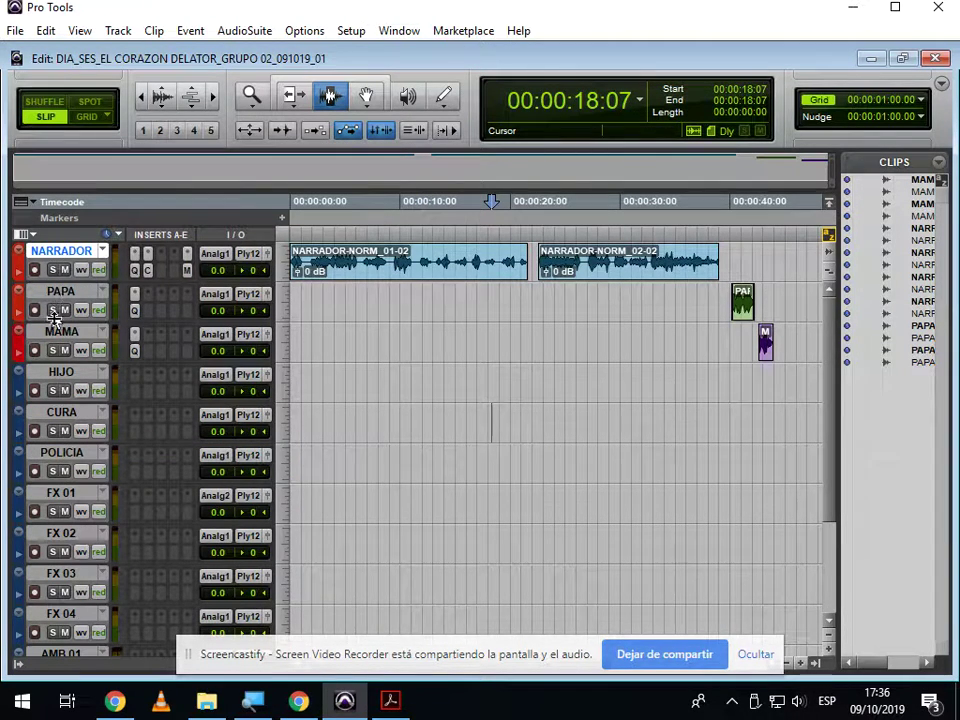
left_click(62, 453, "shift")
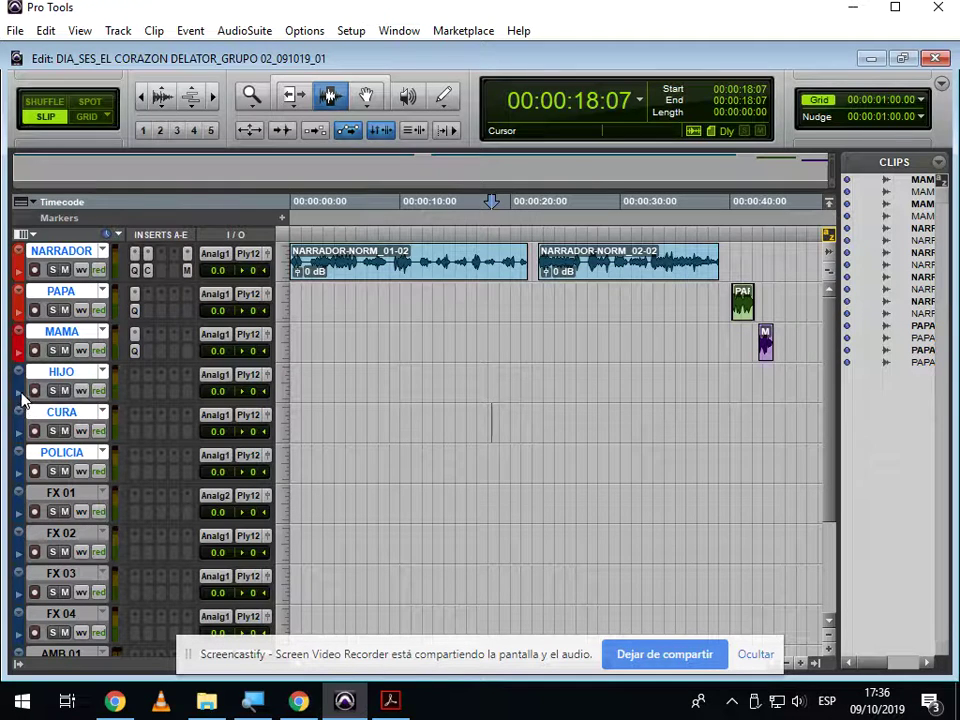
double_click(19, 385)
left_click(194, 511)
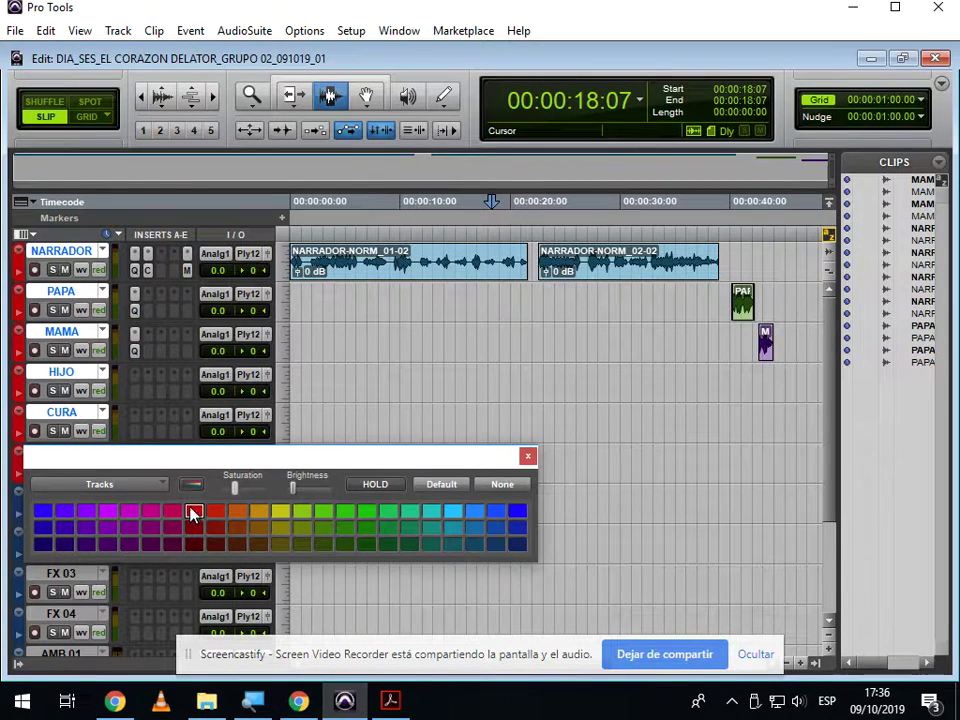
left_click(528, 456)
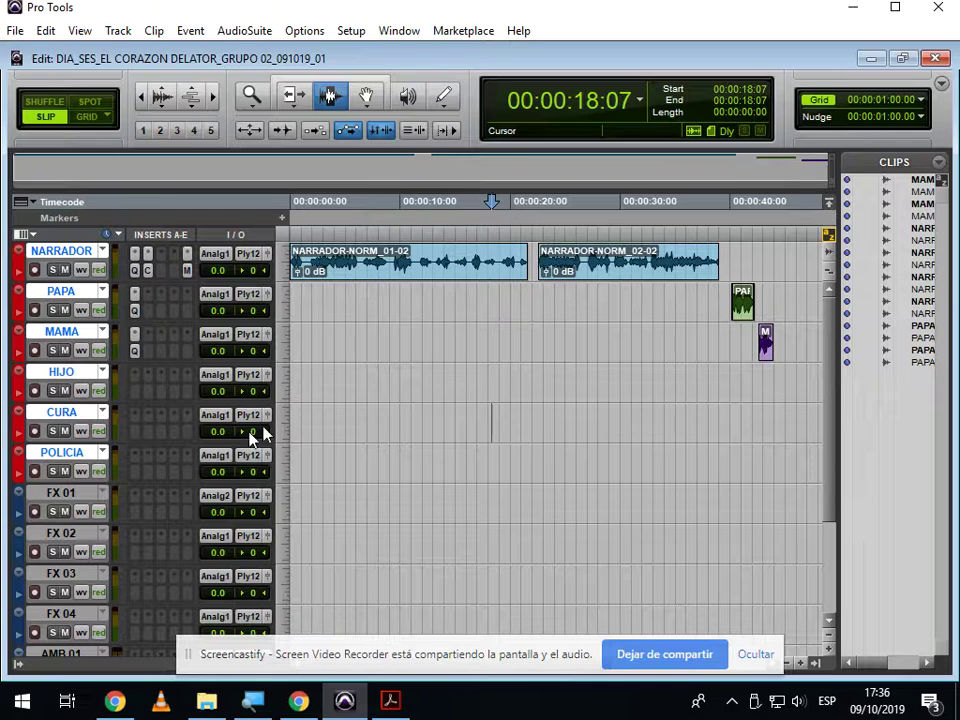
left_click(355, 391)
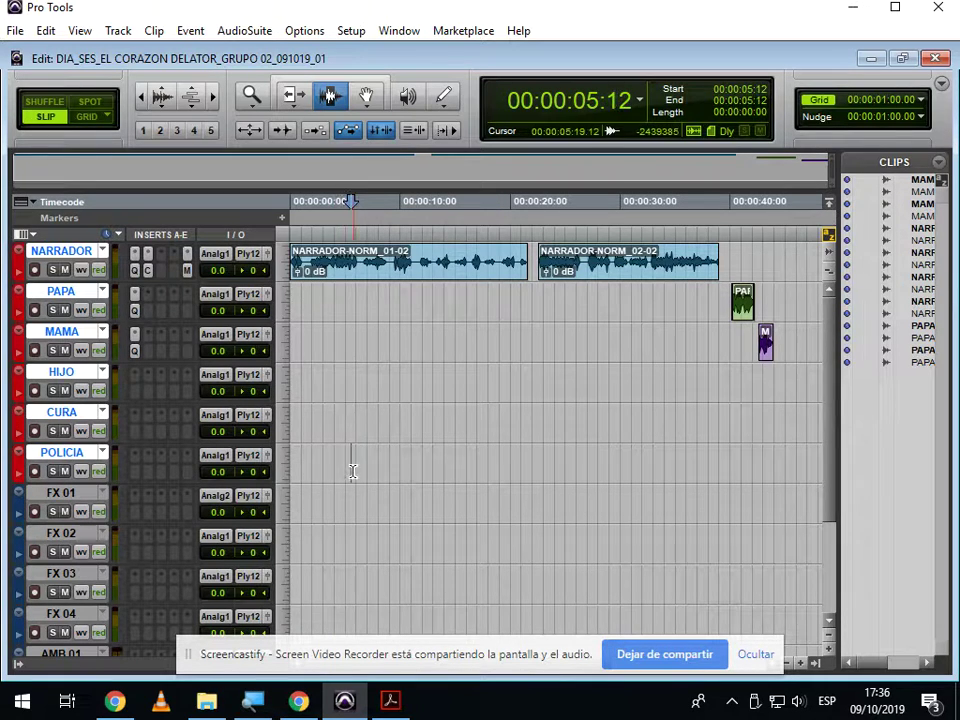
Set the track colour of FX 01 through FX 04 to bright green
left_click(85, 460)
scroll(165, 527, "down", 5)
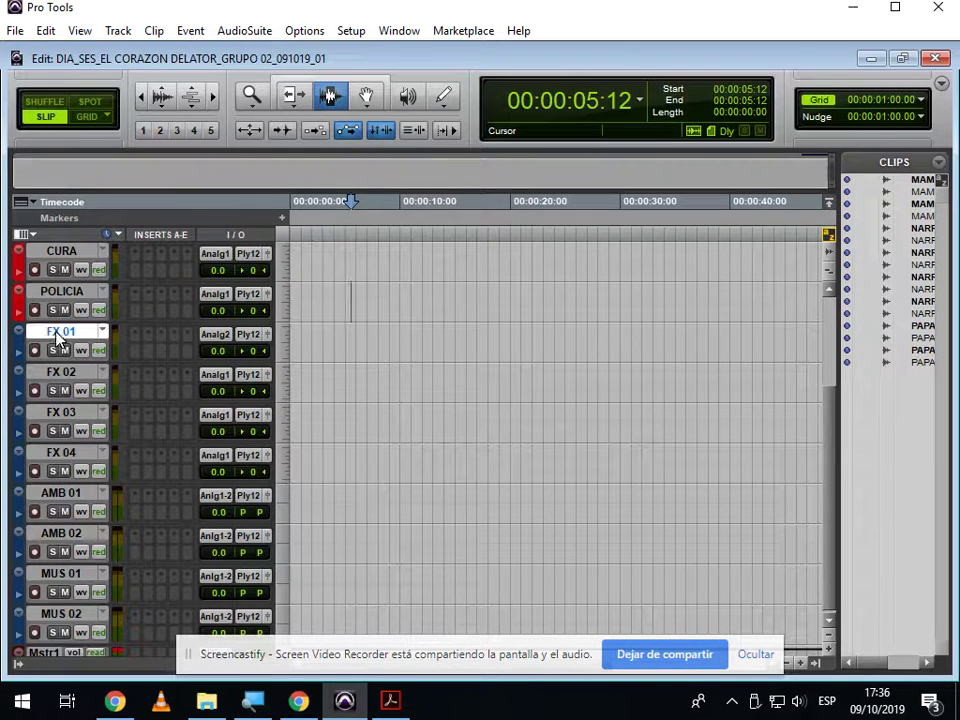
left_click(64, 452, "ctrl")
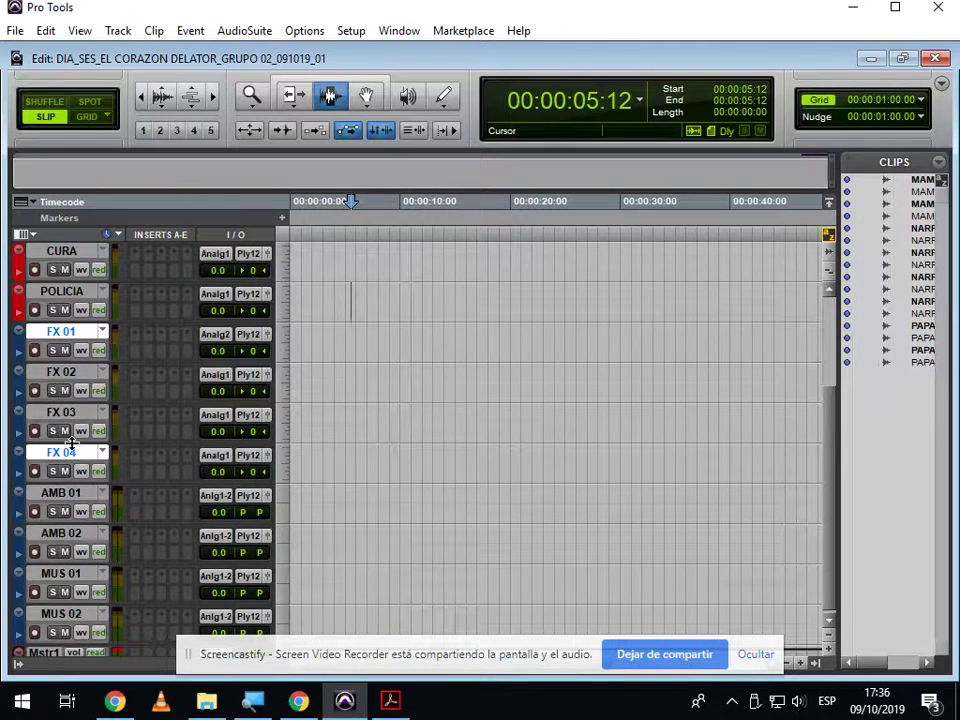
left_click(69, 454)
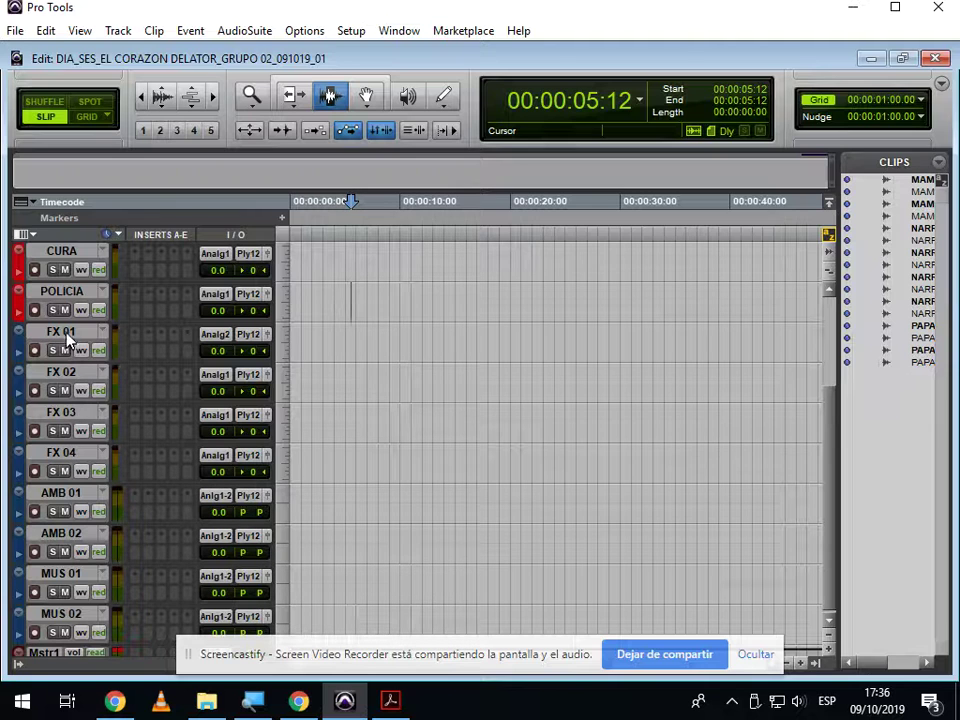
left_click(69, 342)
left_click(60, 452, "shift")
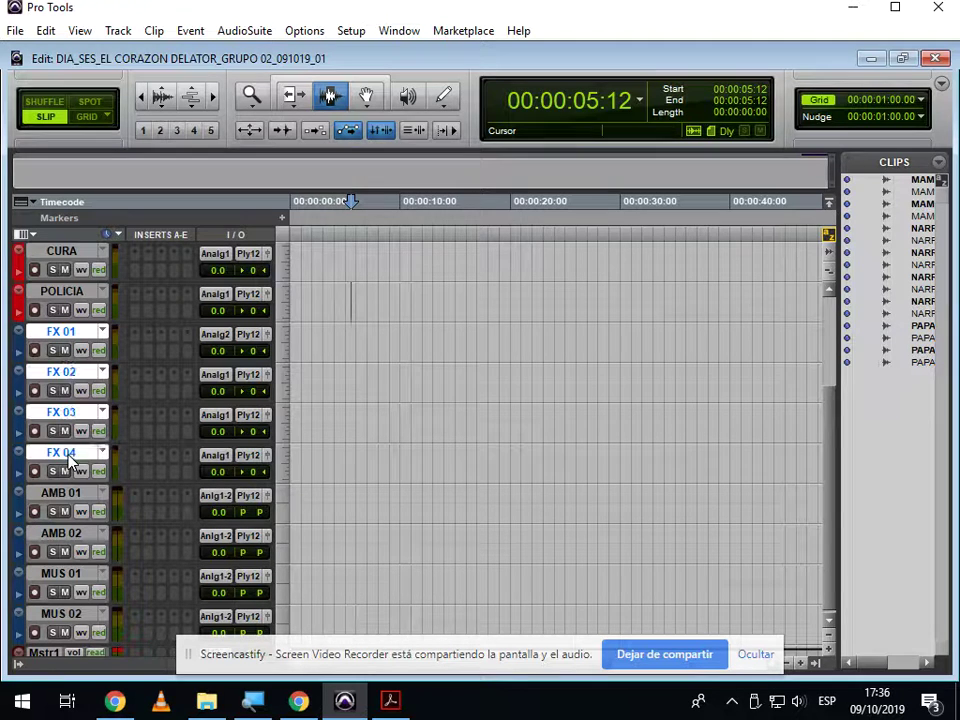
double_click(20, 344)
left_click(333, 516)
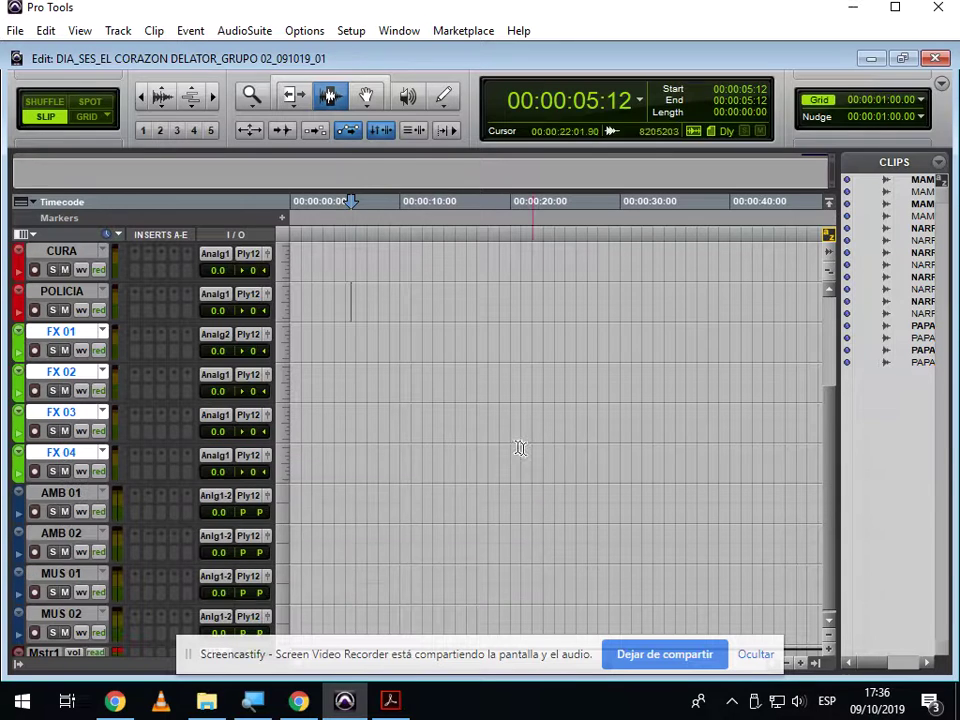
left_click(527, 456)
Set the track colour of AMB 01 and AMB 02 to magenta
left_click(58, 491)
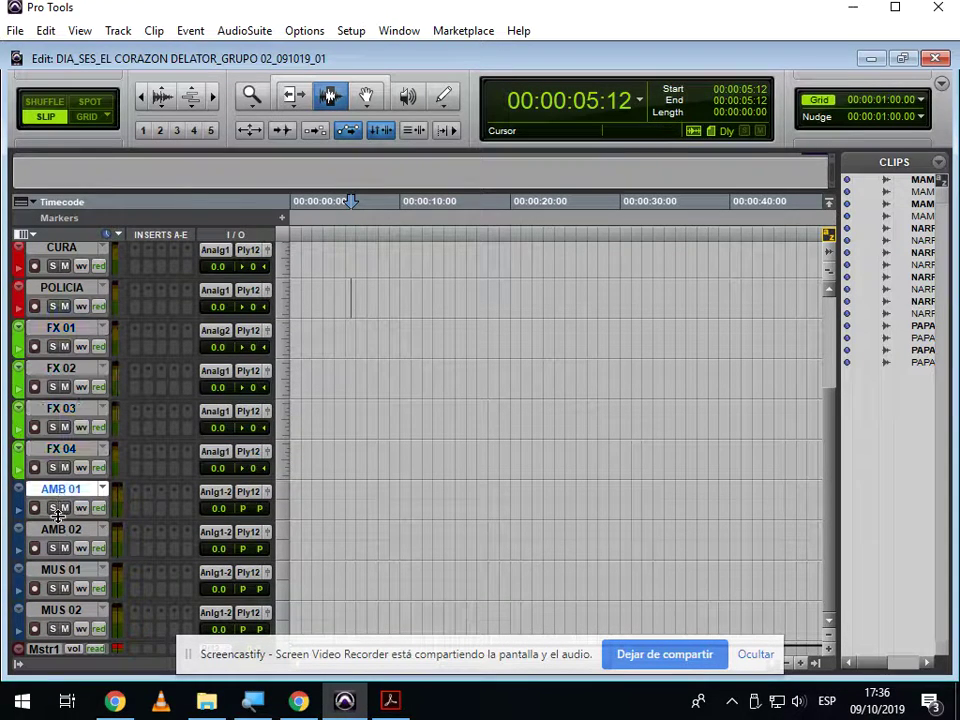
left_click(63, 531, "shift")
double_click(18, 505)
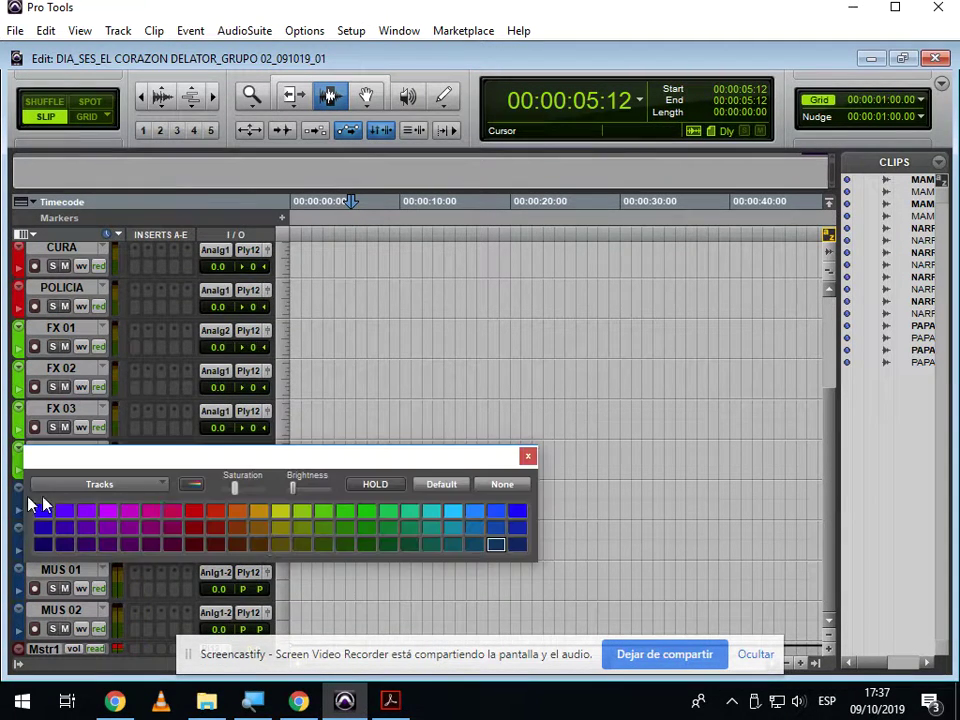
left_click(131, 511)
left_click(541, 456)
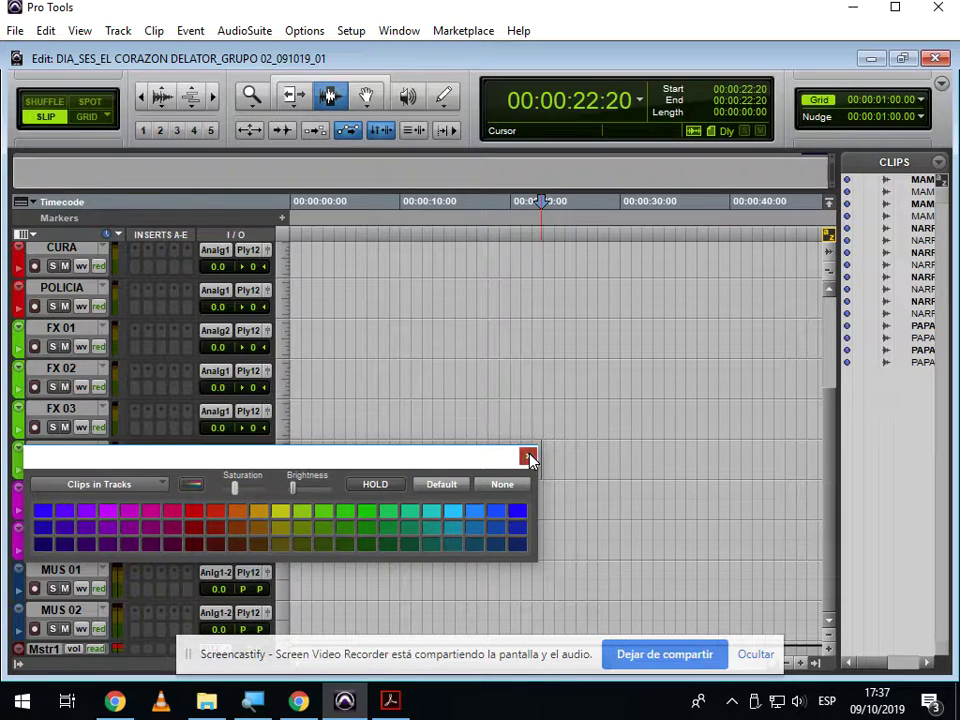
left_click(529, 457)
Set the track colour of MUS 01 and MUS 02 to blue
left_click(52, 572)
left_click(55, 618, "shift")
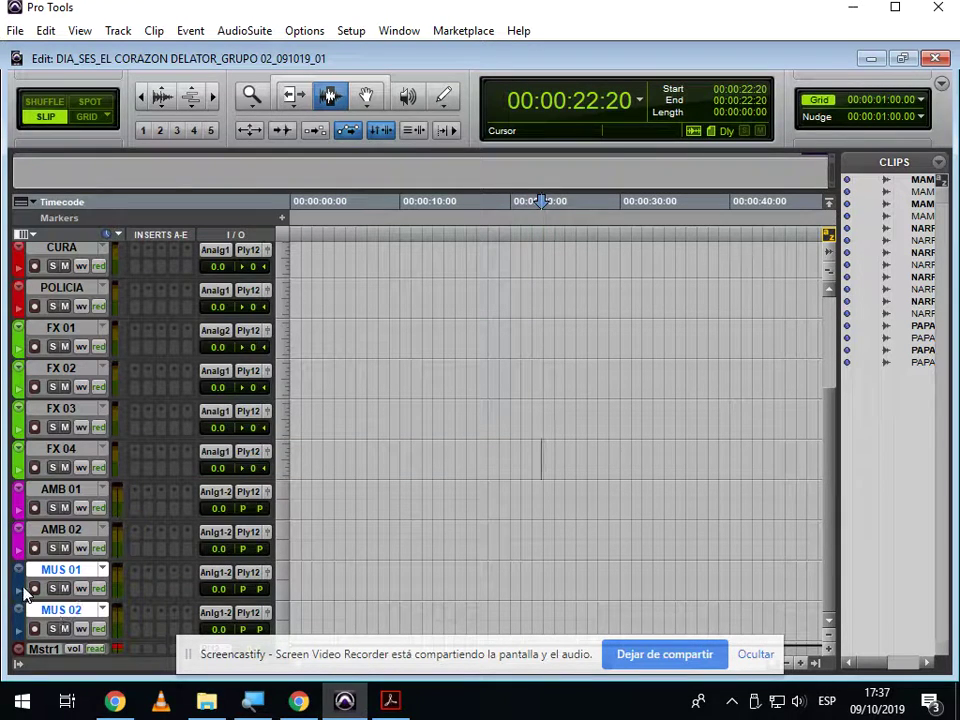
double_click(18, 580)
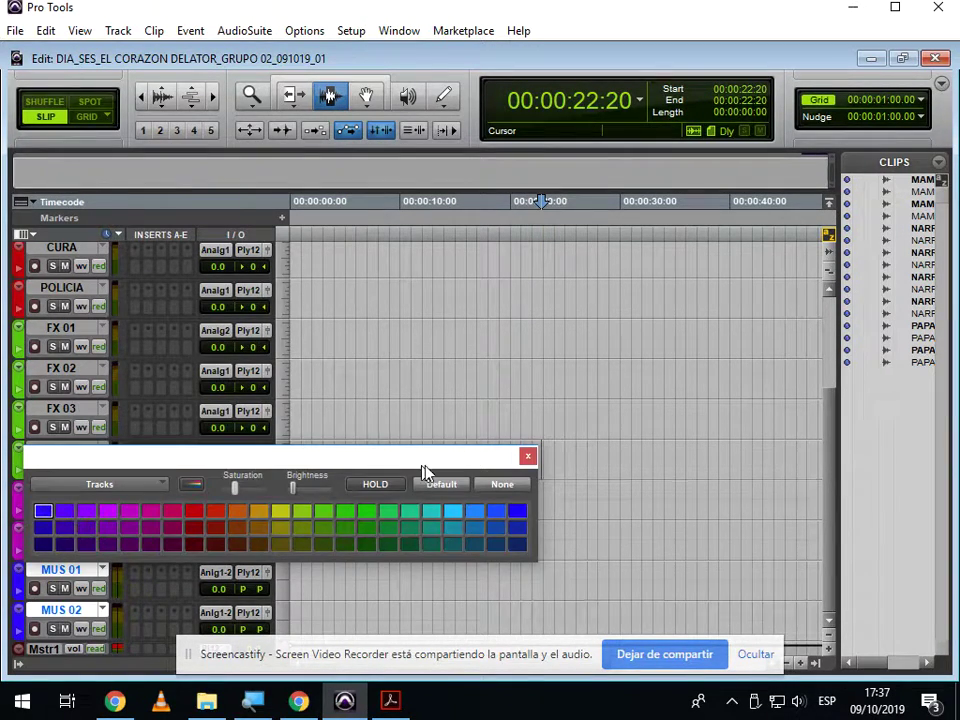
left_click(528, 456)
Review the colour coding of all tracks in the Edit window and across the Mix window up to Master 1
scroll(364, 497, "up", 4)
scroll(402, 397, "down", 3)
scroll(402, 397, "up", 3)
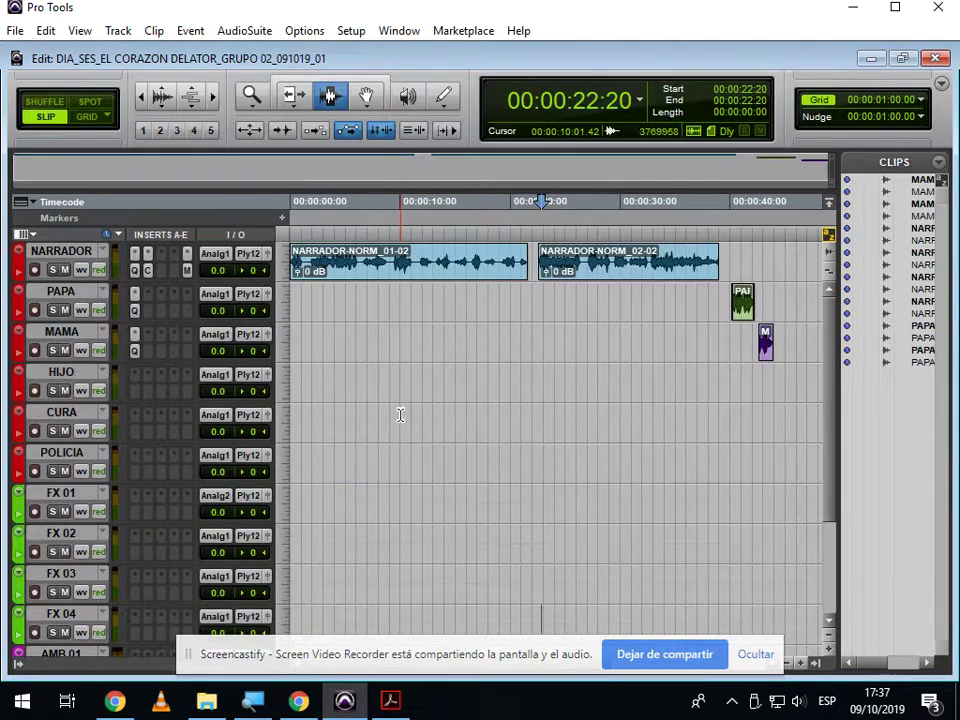
scroll(80, 335, "down", 4)
scroll(40, 452, "up", 4)
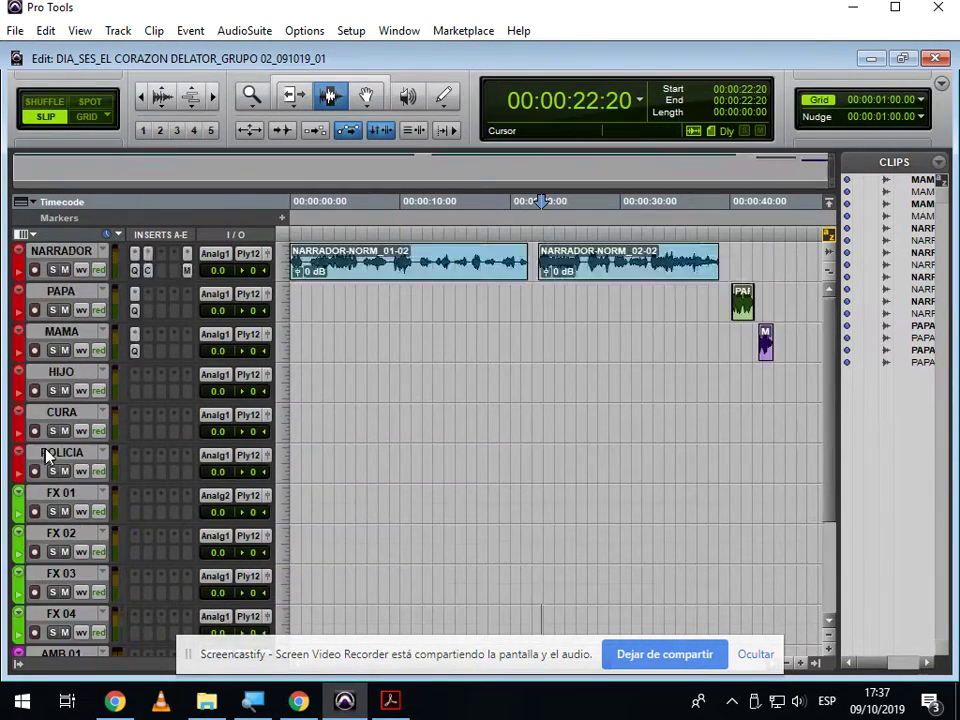
scroll(50, 448, "down", 4)
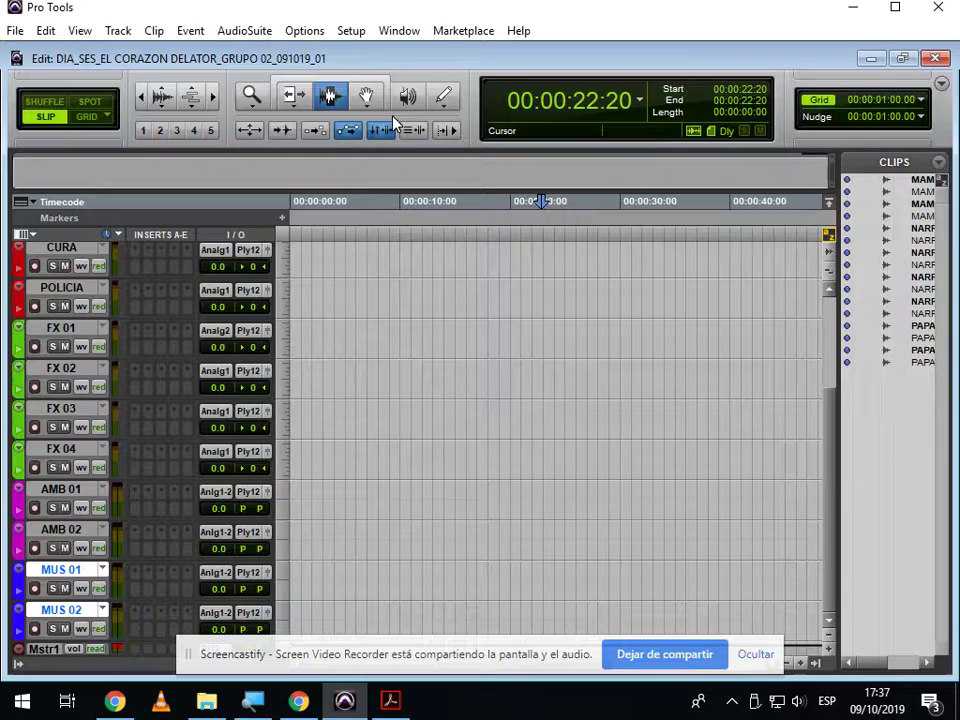
left_click(400, 33)
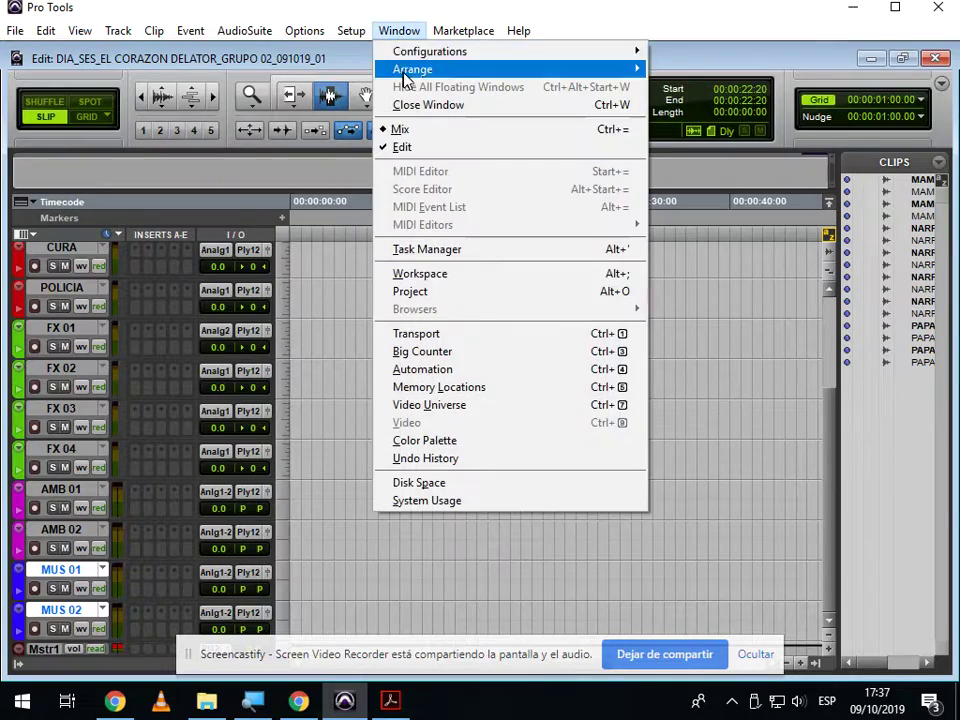
left_click(402, 130)
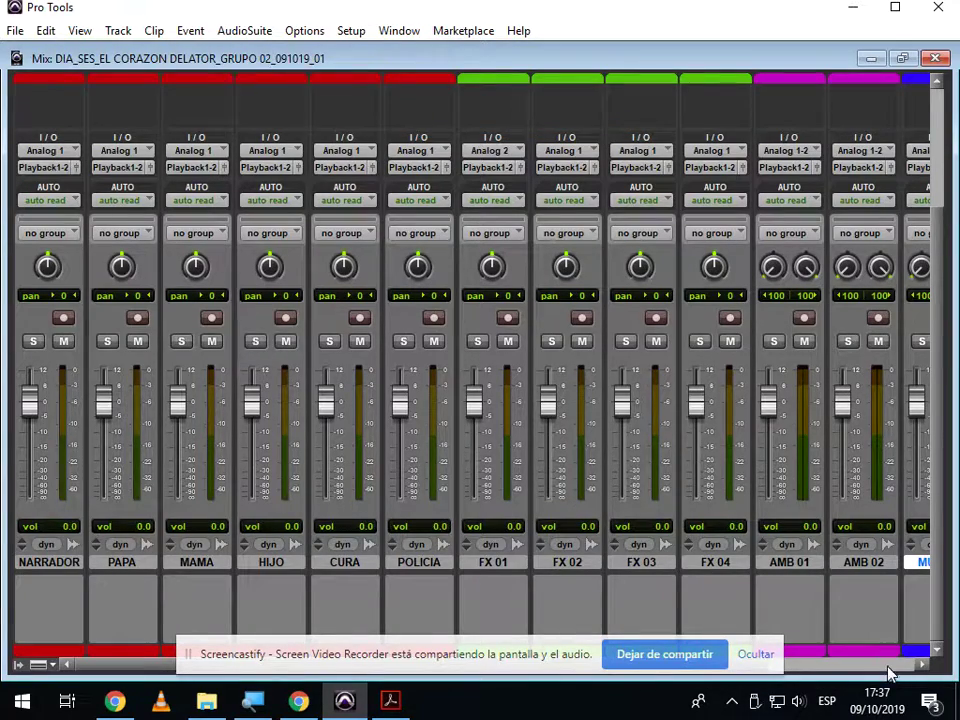
left_click_drag(890, 675, 909, 670)
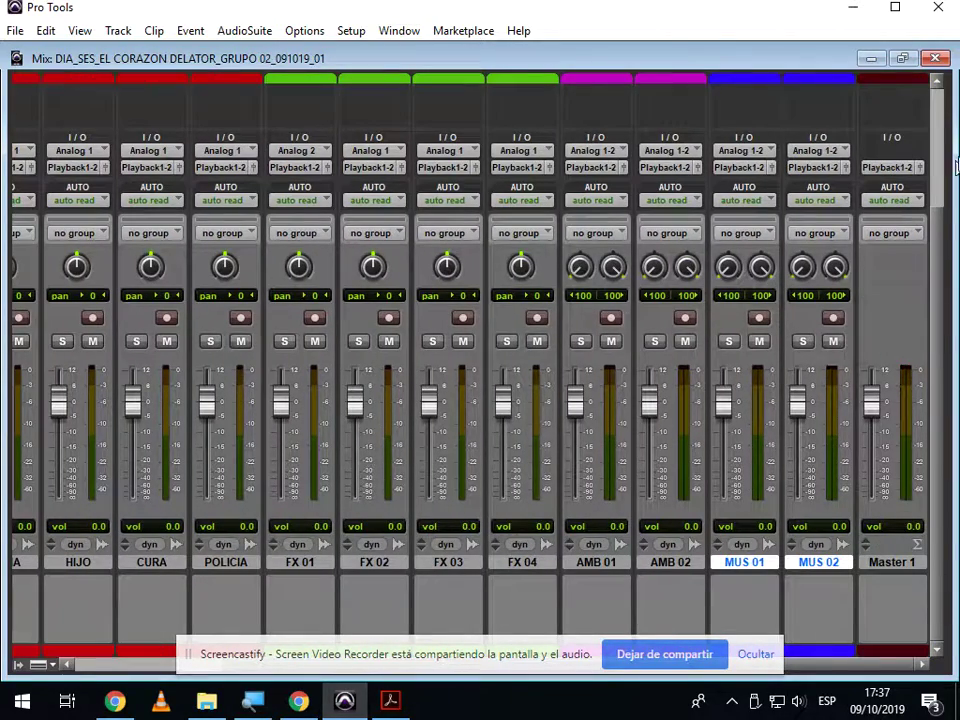
left_click(935, 58)
scroll(270, 561, "up", 3)
scroll(275, 540, "down", 3)
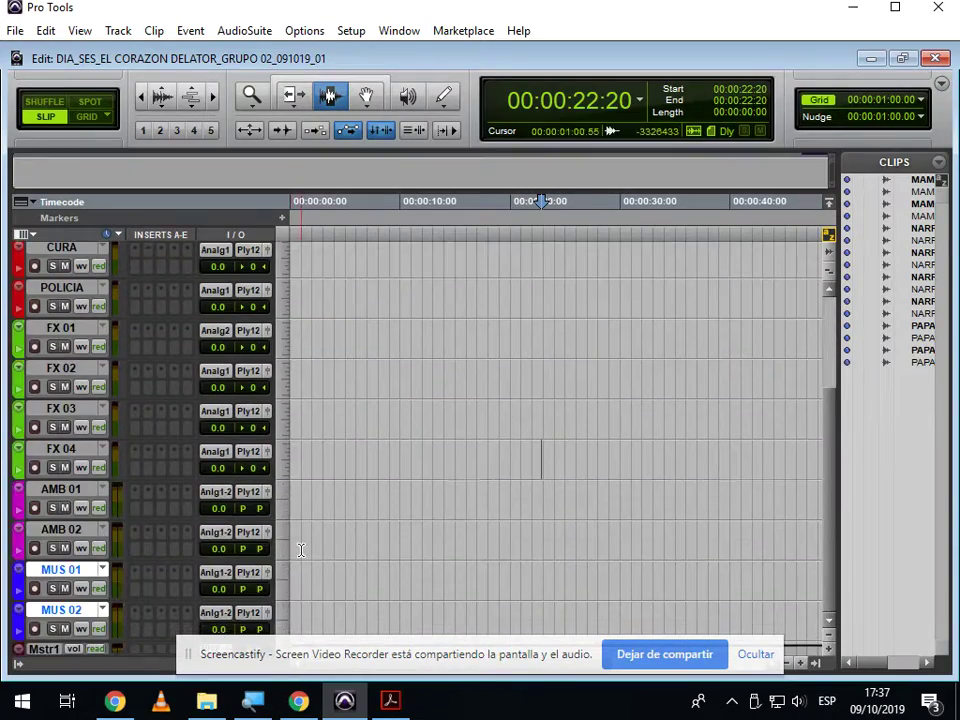
Return to the session start and open the audio import at the Descargas folder
key("Return")
key("ctrl+]")
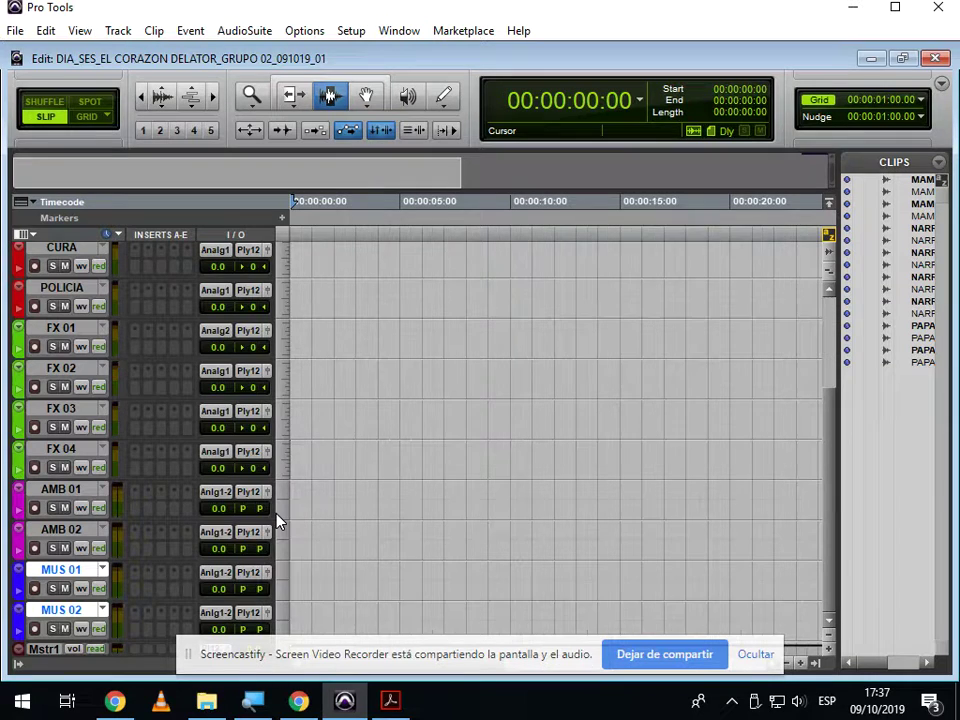
left_click(15, 30)
mouse_move(60, 267)
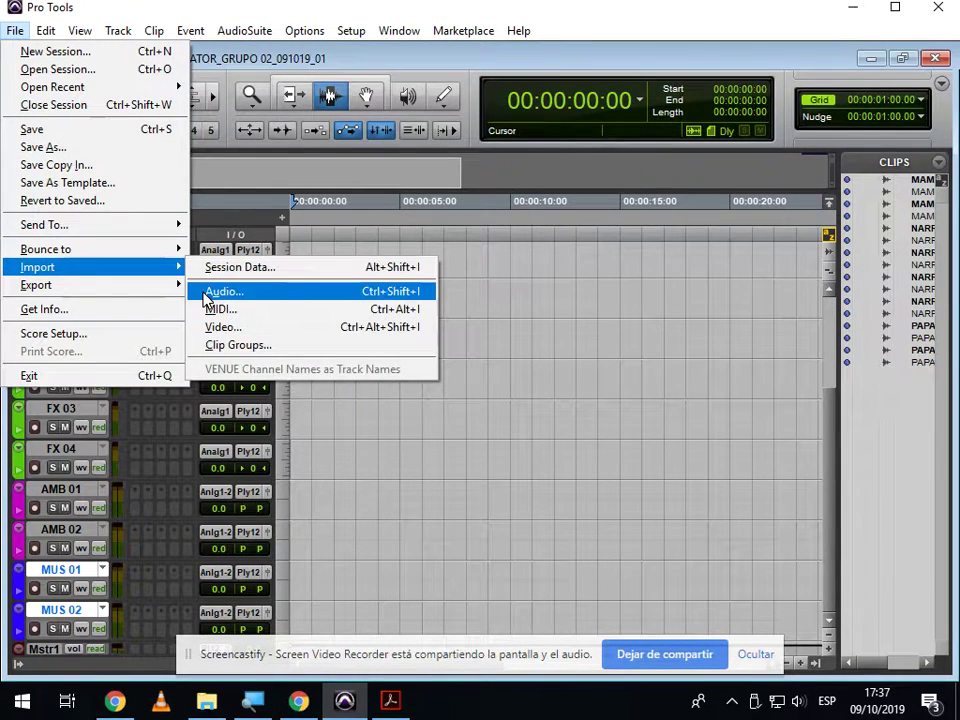
left_click(211, 291)
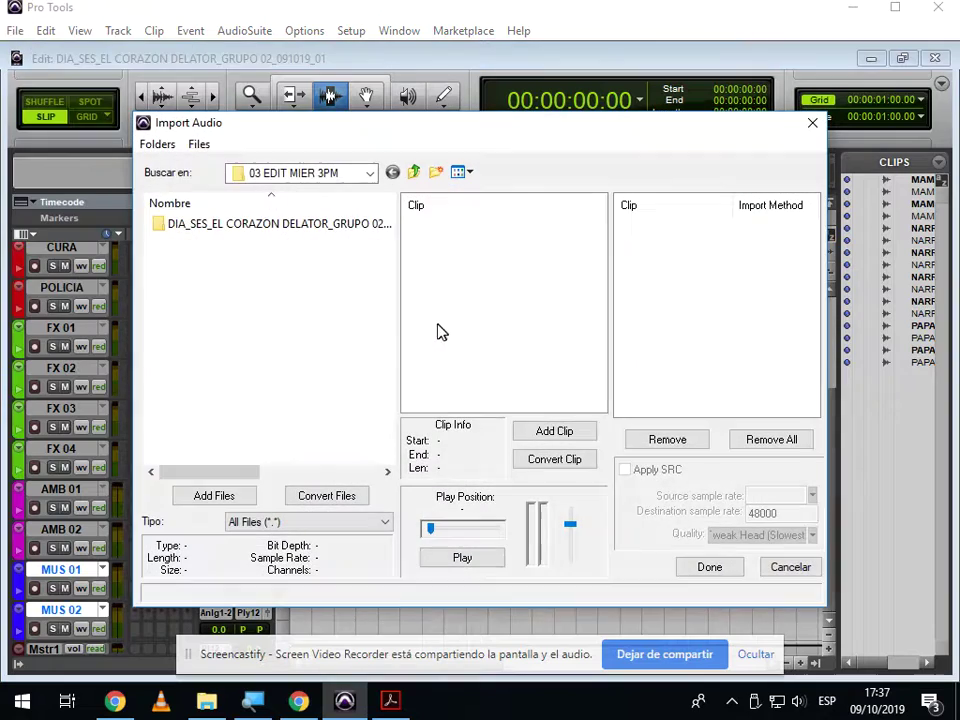
left_click(312, 175)
left_click(312, 175)
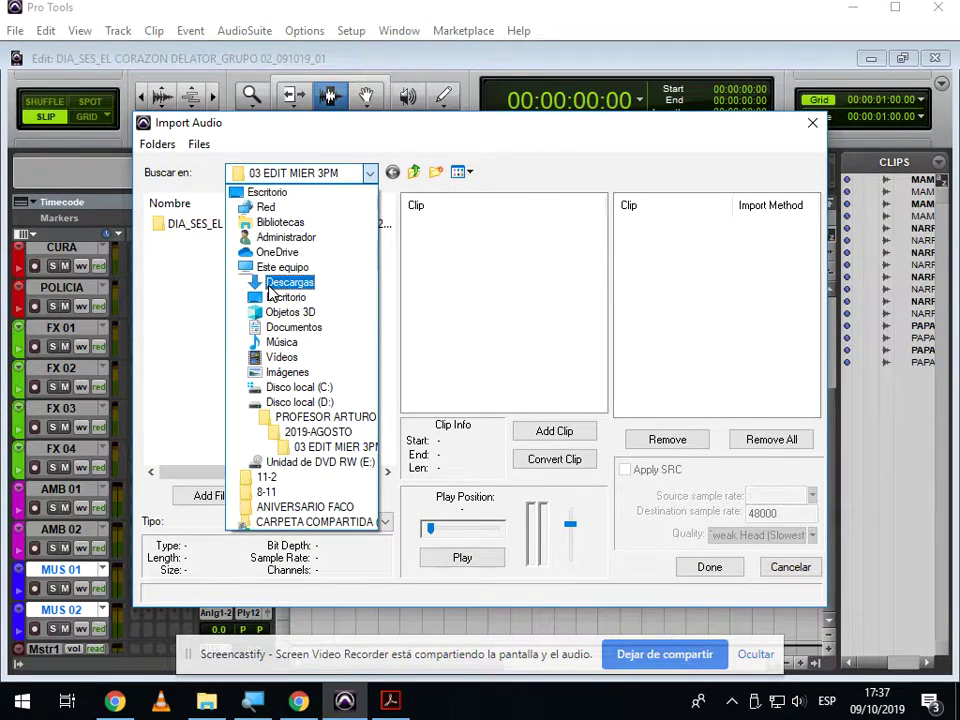
left_click(285, 281)
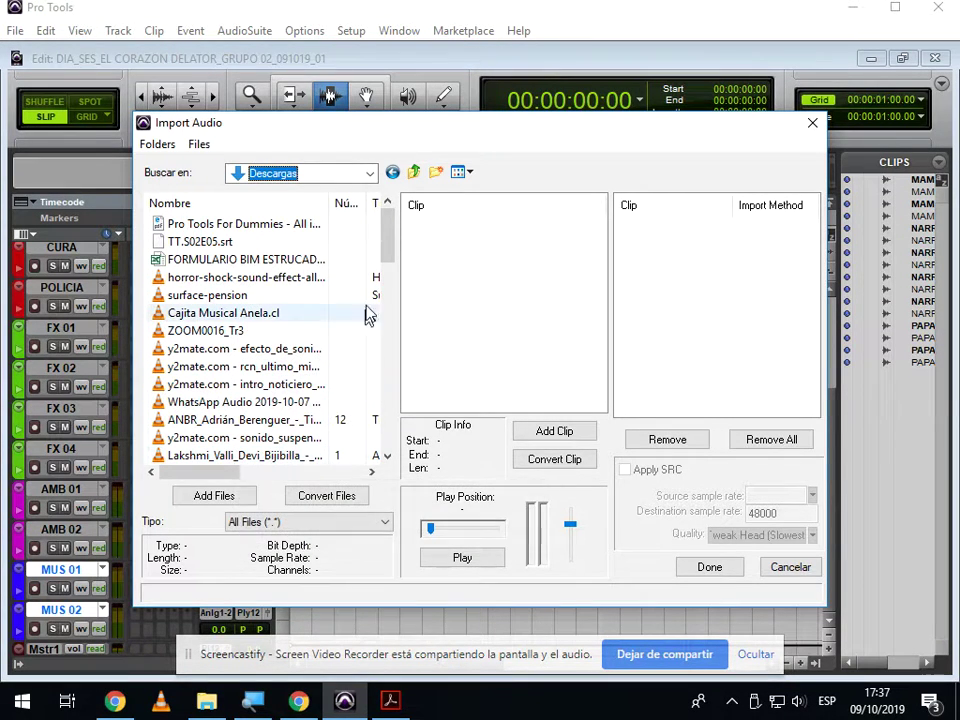
Sort the files in the Descargas folder by creation date, newest first
mouse_move(388, 223)
left_mouse_down()
mouse_move(380, 345)
mouse_move(379, 214)
left_mouse_up()
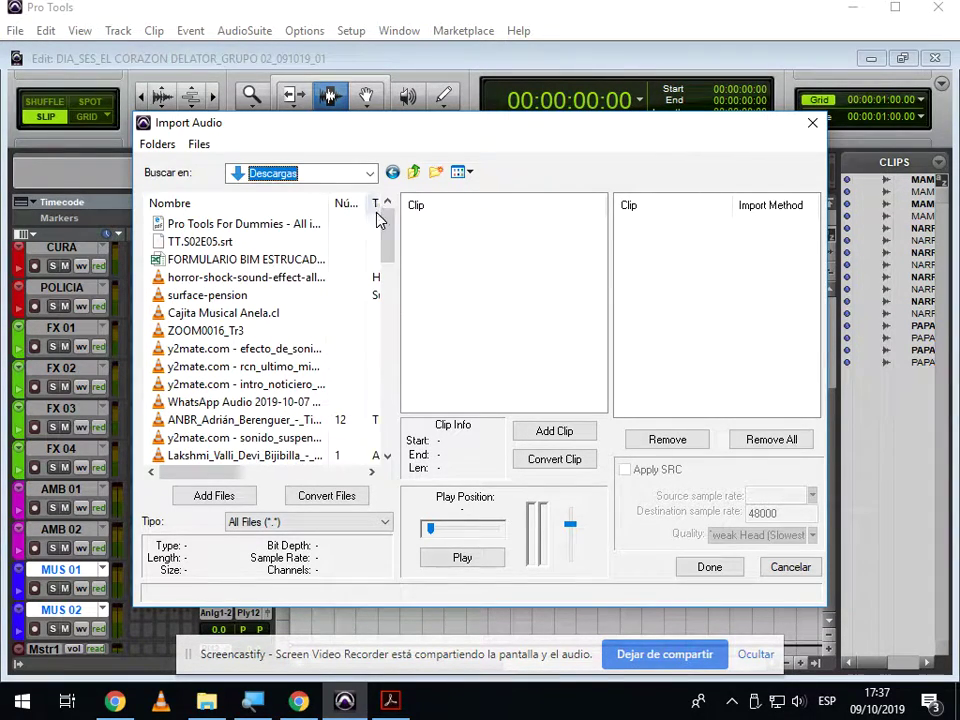
left_click_drag(227, 481, 167, 463)
left_click(290, 206)
scroll(220, 350, "down", 5)
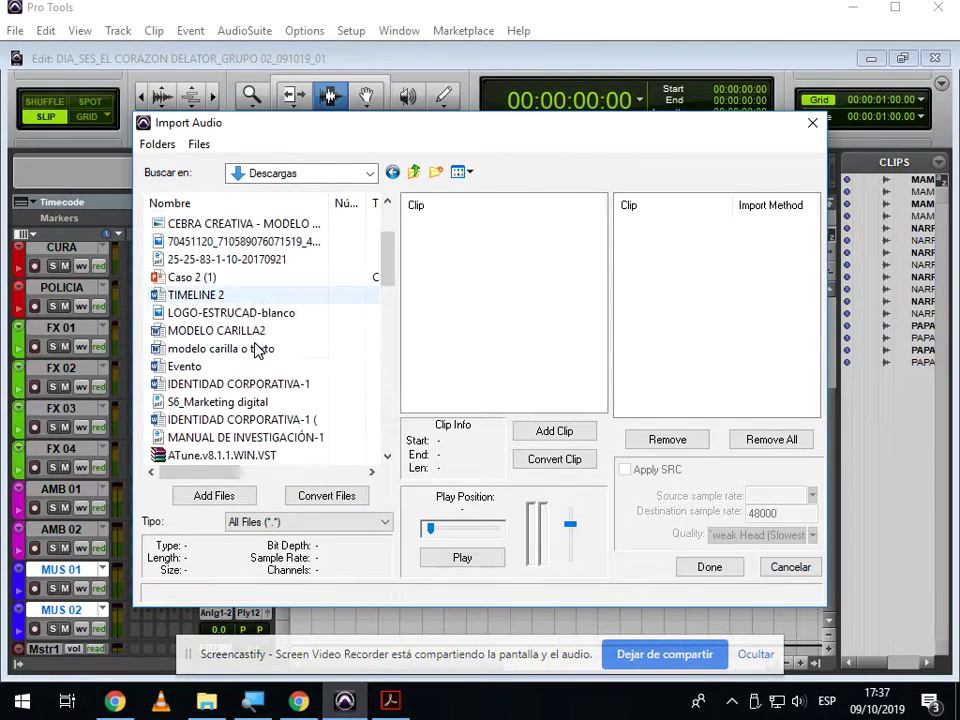
scroll(257, 362, "up", 5)
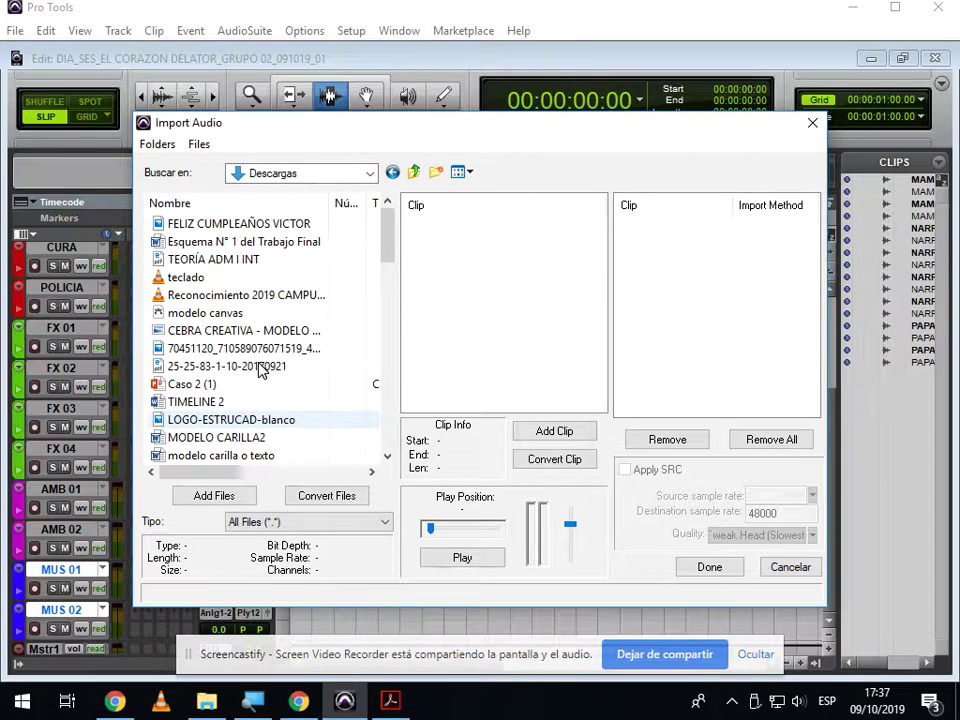
left_click(312, 476)
left_click(316, 481)
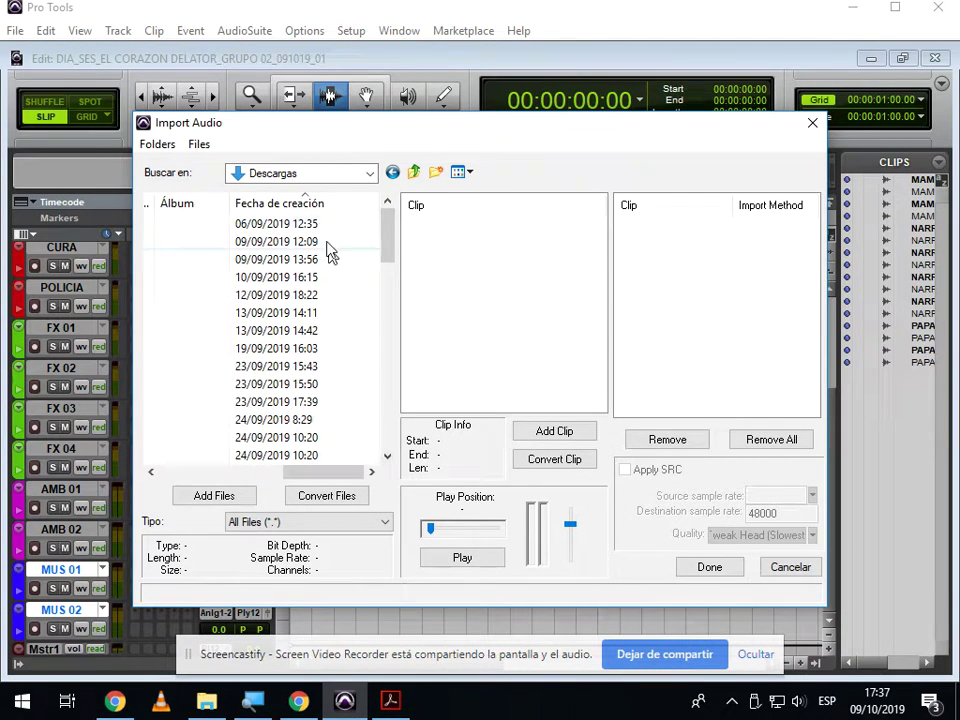
left_click(310, 201)
left_click_drag(306, 476, 146, 480)
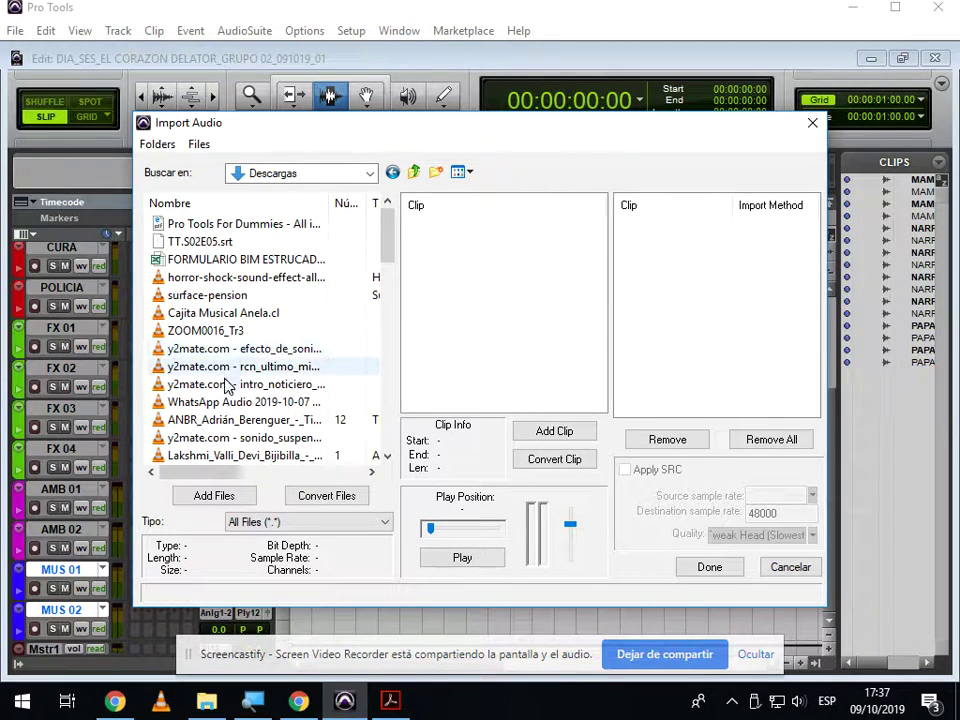
Browse the newest Descargas files and preview the surface-pension audio
scroll(250, 400, "down", 2)
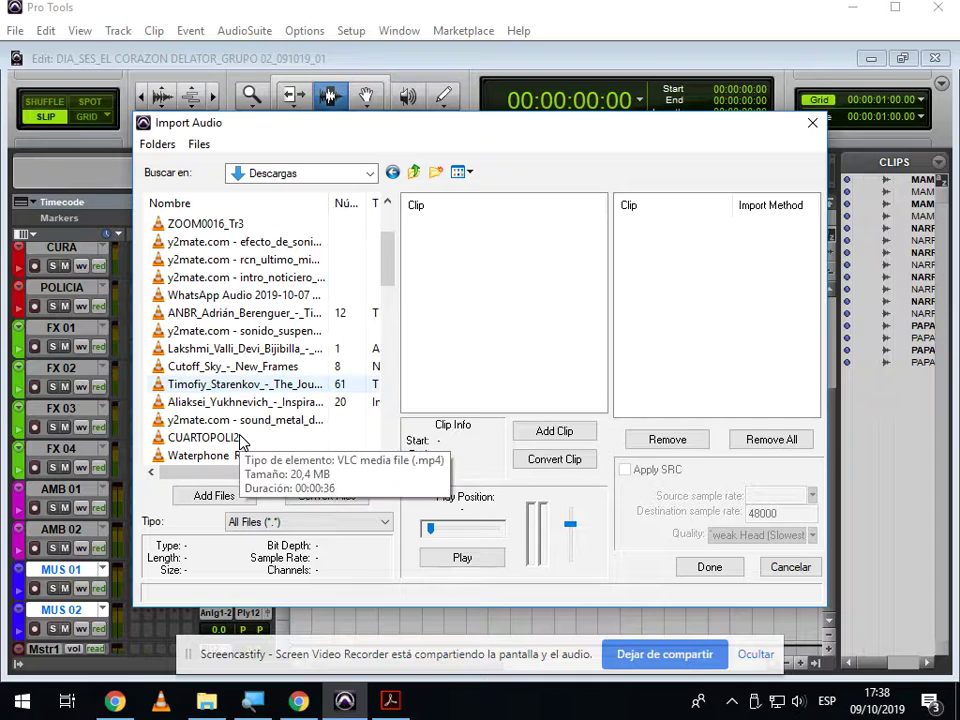
scroll(240, 443, "down", 1)
scroll(244, 443, "down", 1)
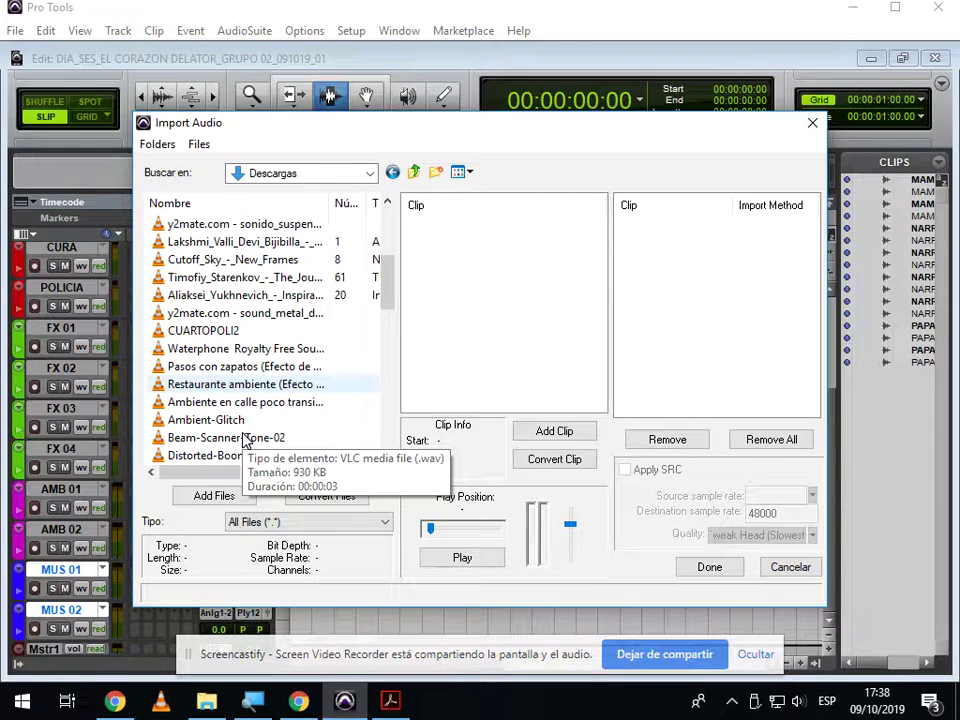
scroll(255, 432, "up", 3)
scroll(254, 400, "up", 1)
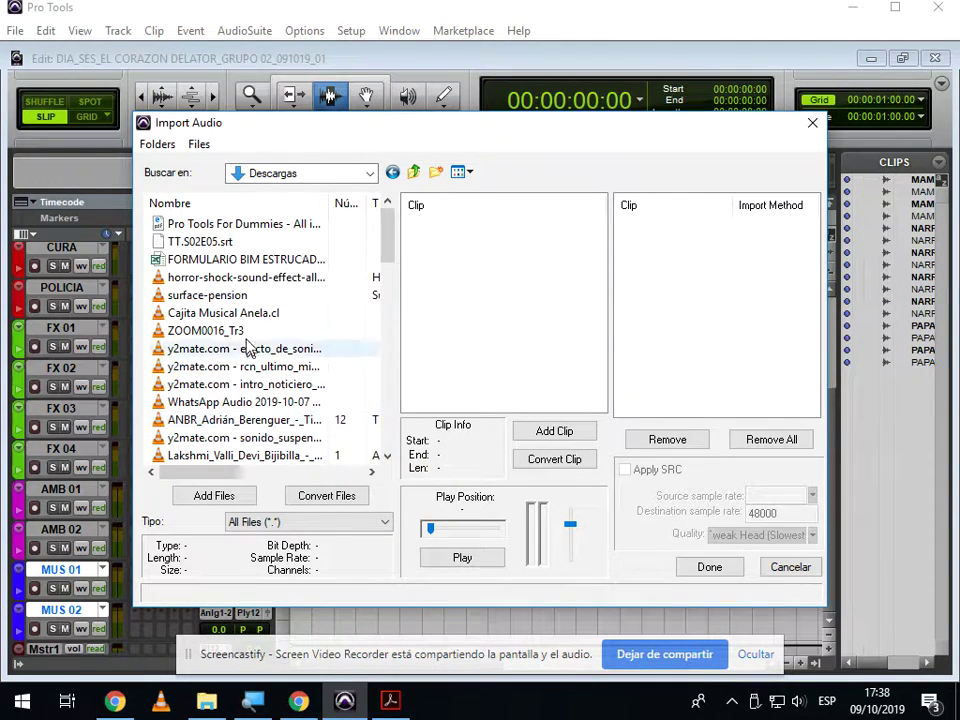
left_click(230, 297)
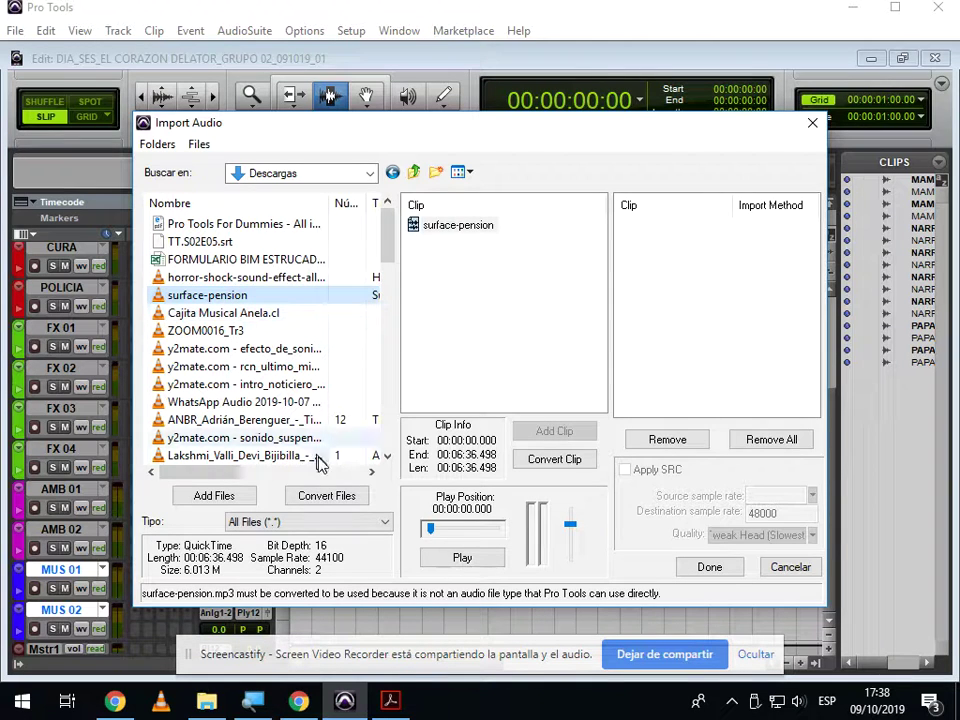
left_click(446, 558)
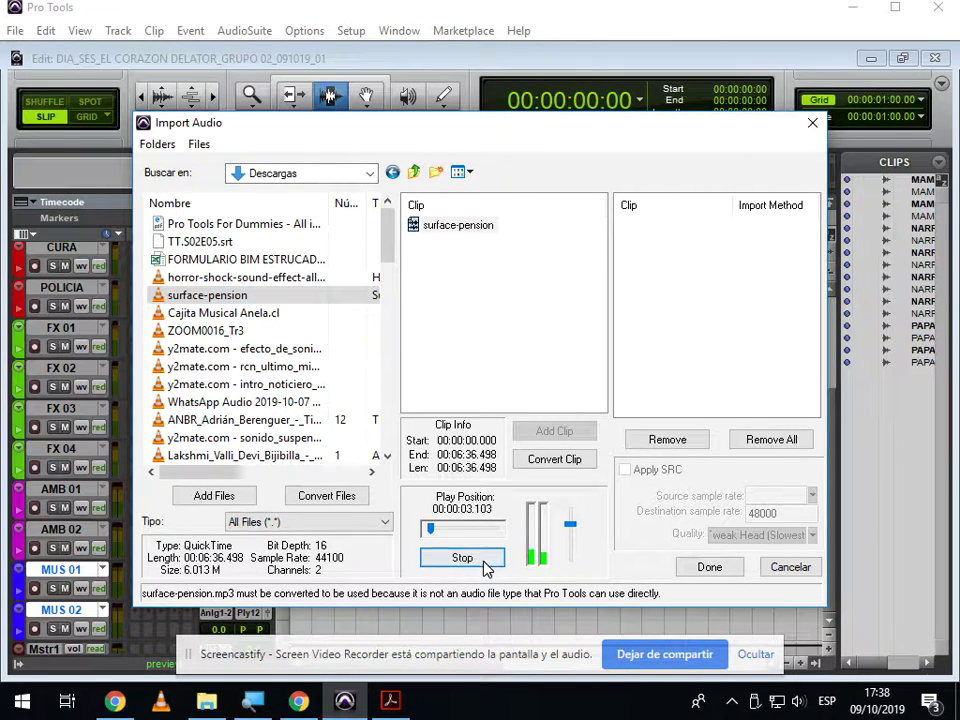
left_click(490, 562)
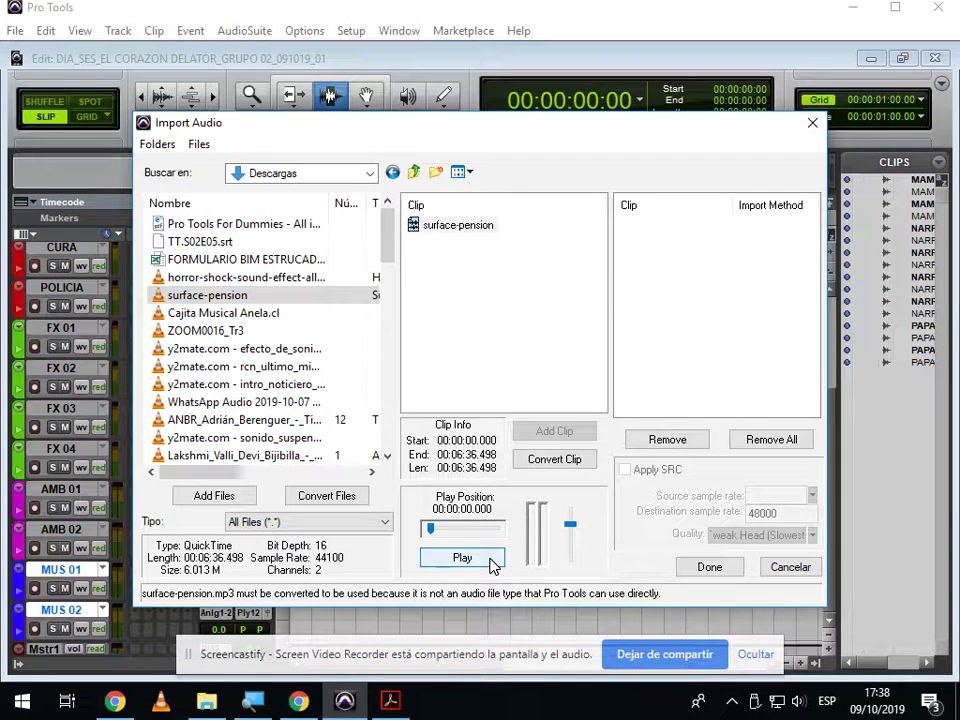
Convert surface-pension for import with the Audio Files folder as its destination
left_click(335, 496)
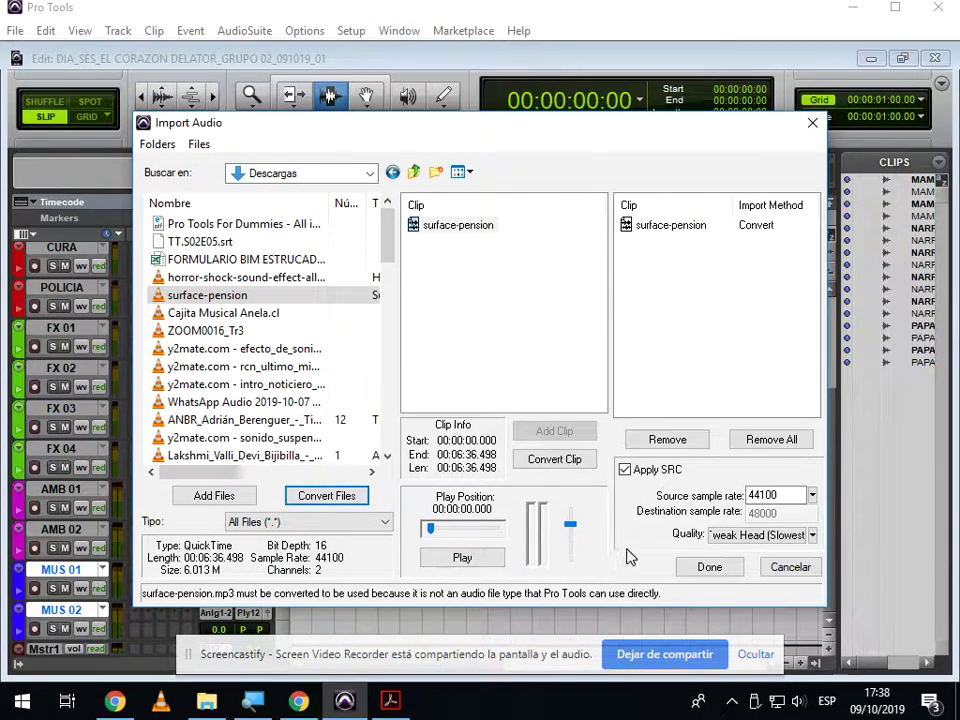
left_click(690, 574)
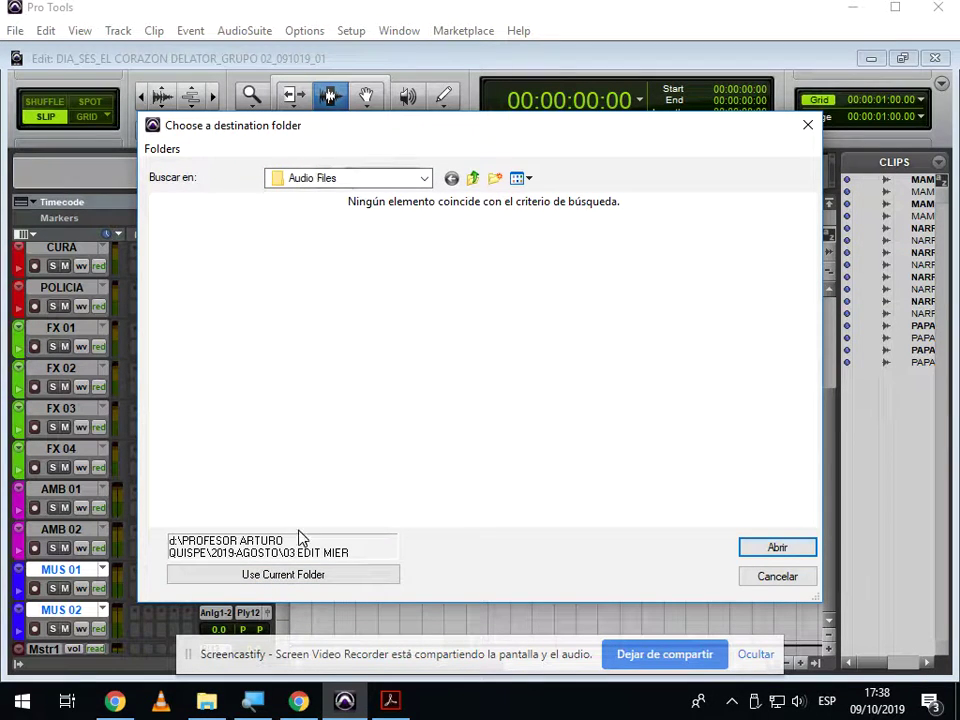
left_click(298, 582)
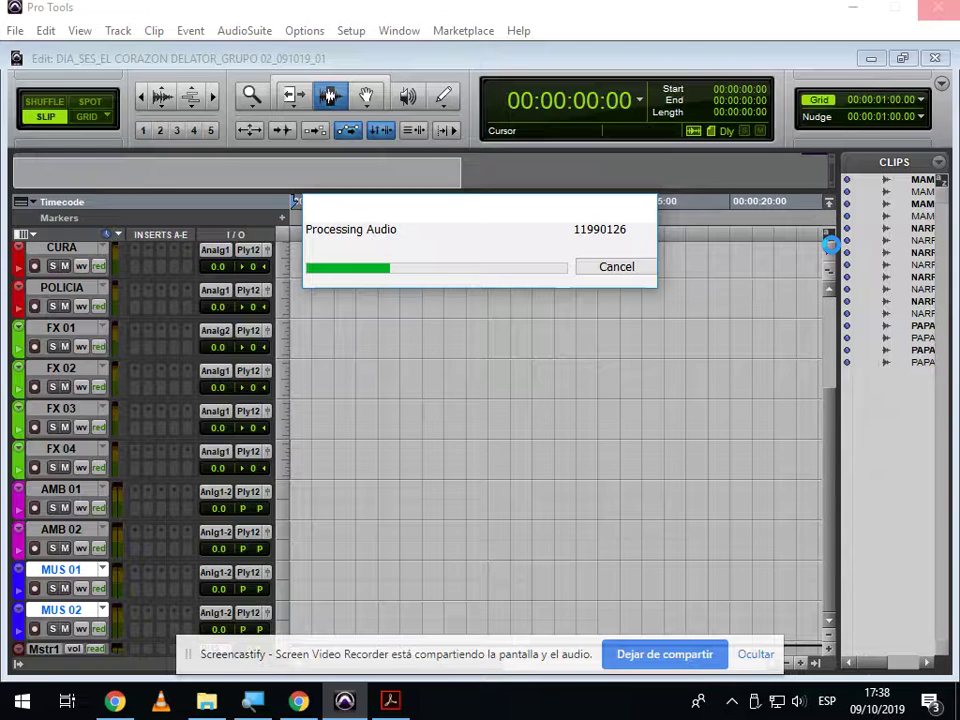
Switch to Chrome, start recording the Sinister (2012) Portrait of Mr. Boogie soundtrack as MP3 on Yout, and return to Pro Tools
left_click(300, 703)
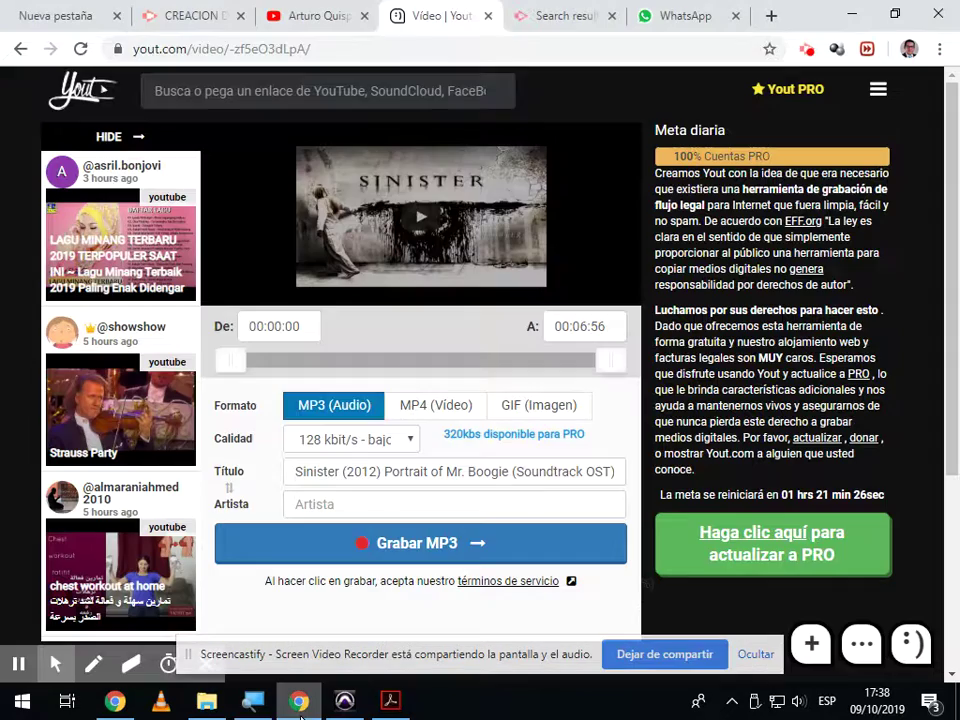
left_click(373, 545)
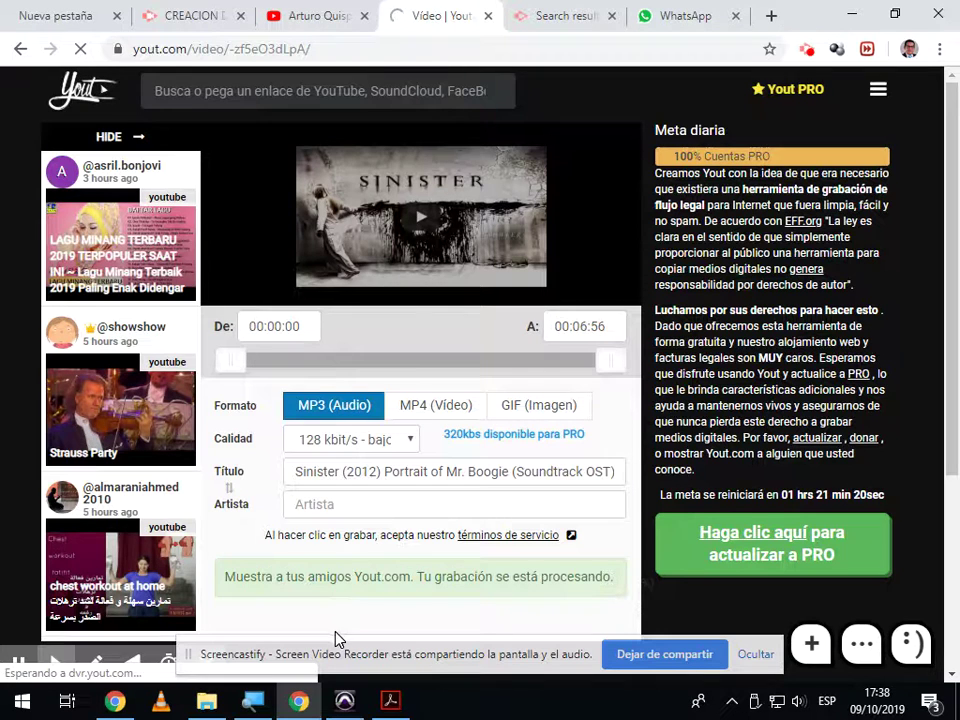
left_click(345, 700)
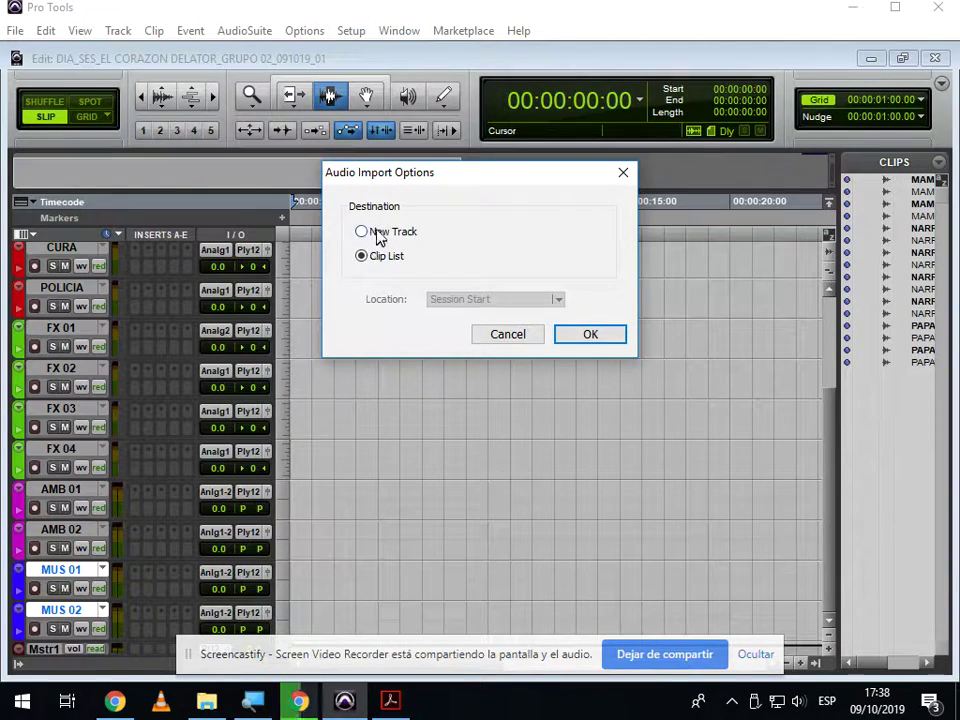
Magnify the screen to 200% with Lupa, import surface-pension into the Clip List, and restore the magnification to 100%
left_click(266, 702)
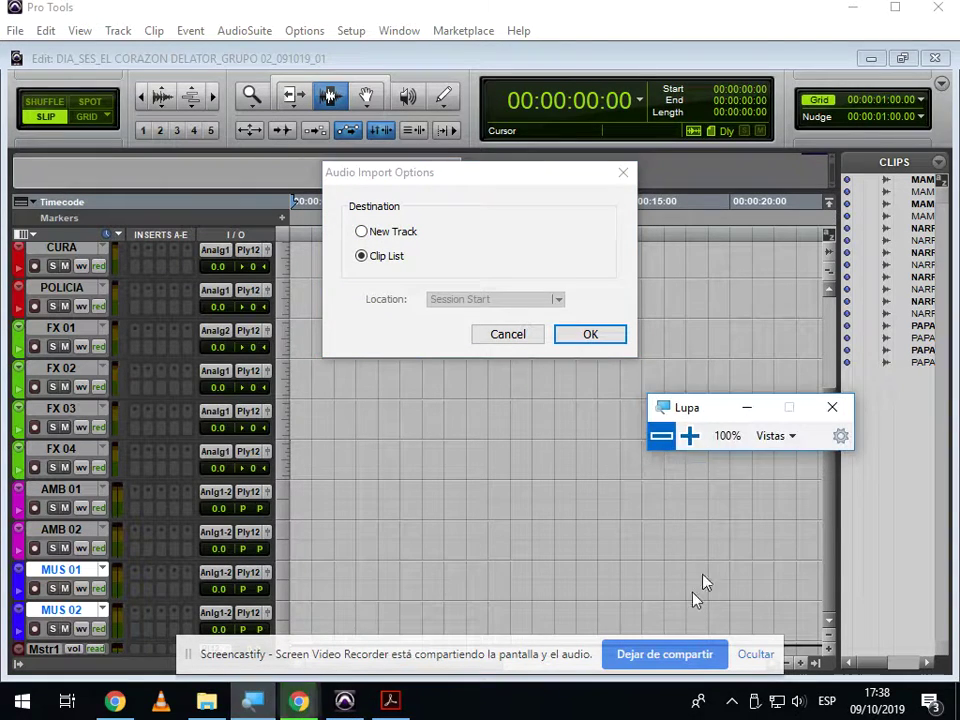
left_click(688, 435)
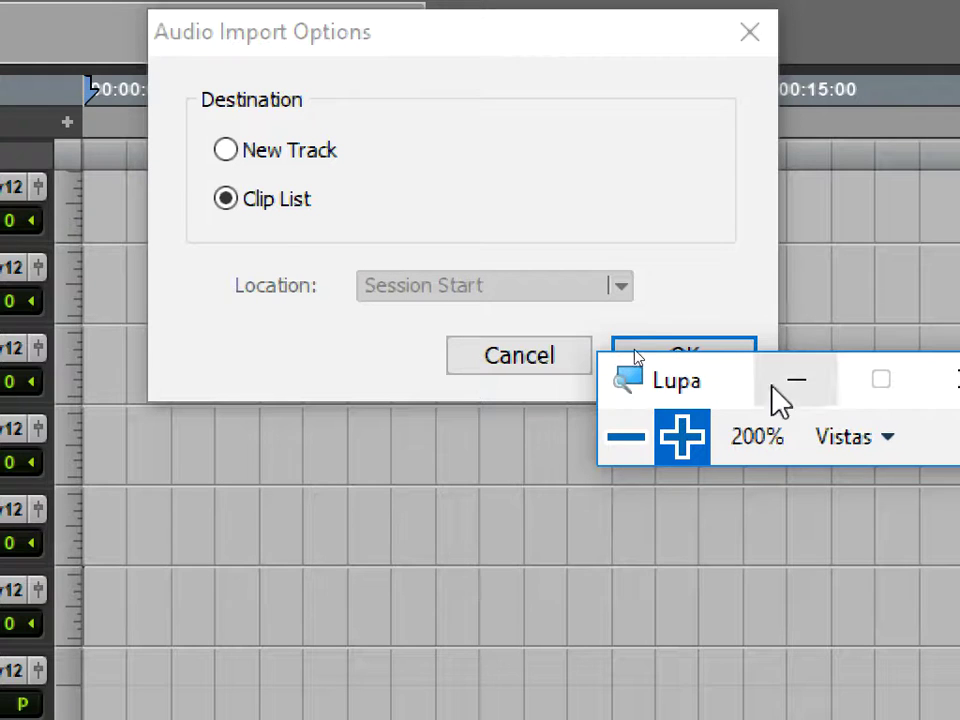
left_click_drag(771, 388, 593, 502)
left_click(664, 358)
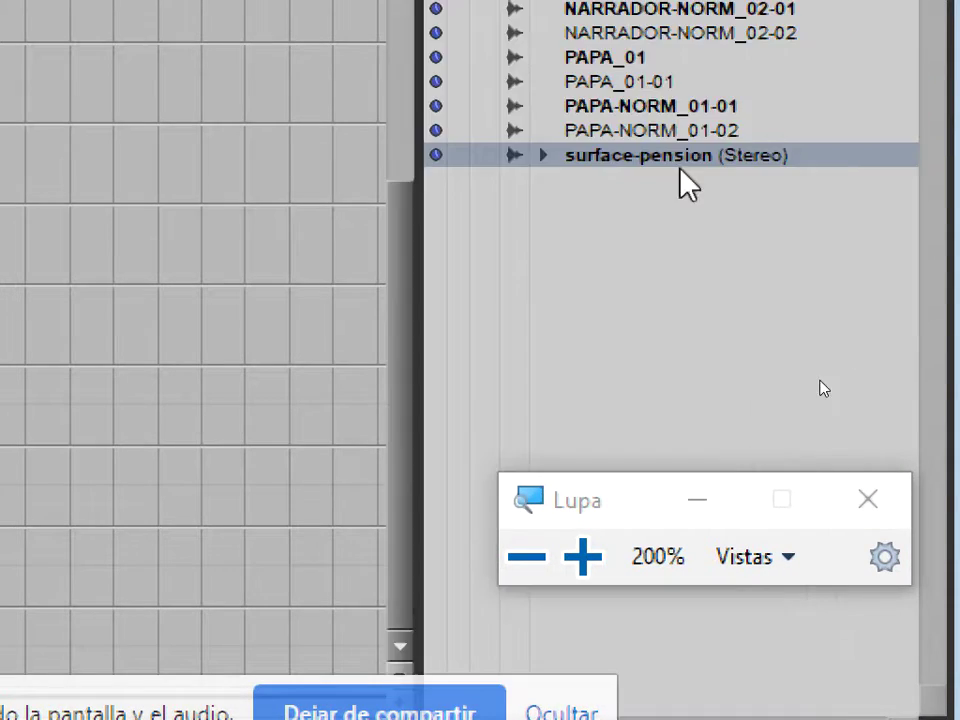
left_click(527, 557)
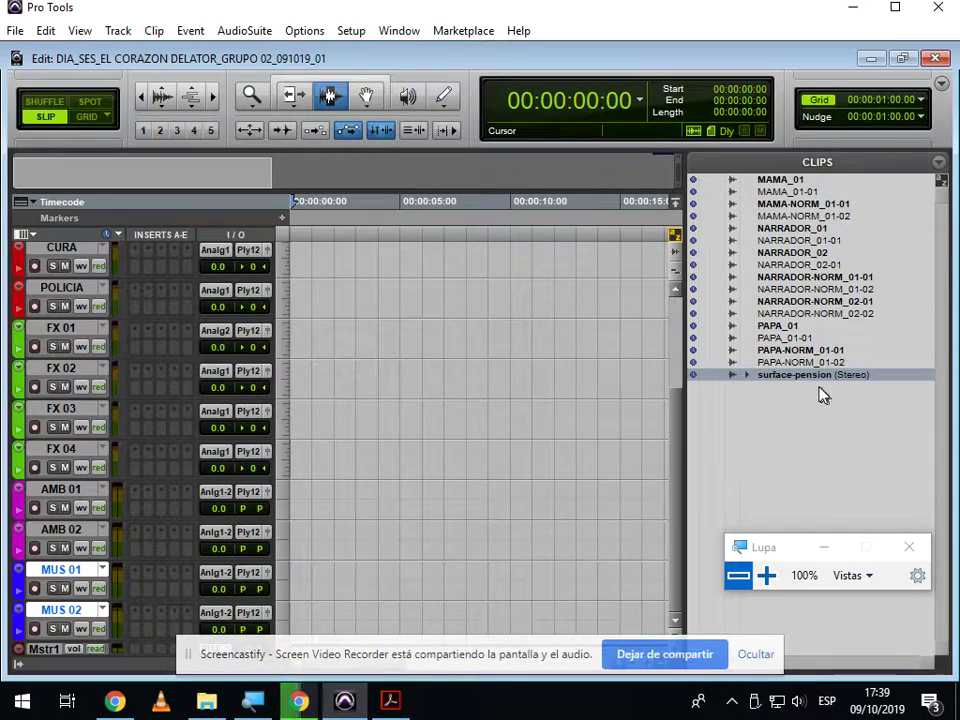
Place the surface-pension stereo clip on track MUS 01 at the session start, 00:00:00:00
left_click(674, 337)
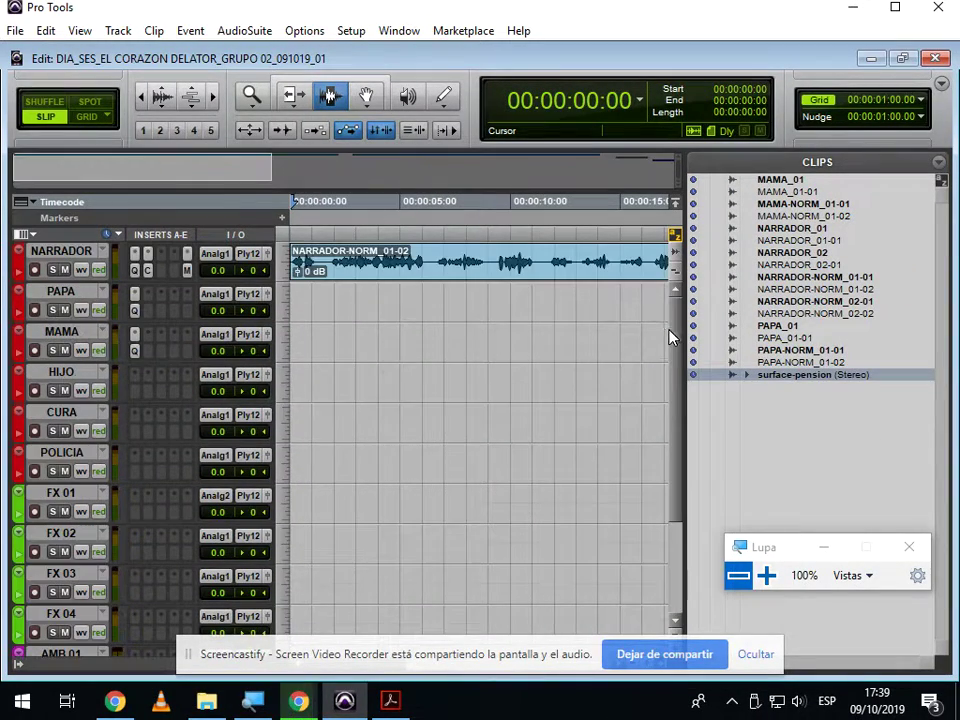
left_click_drag(668, 334, 662, 532)
scroll(677, 452, "down", 3)
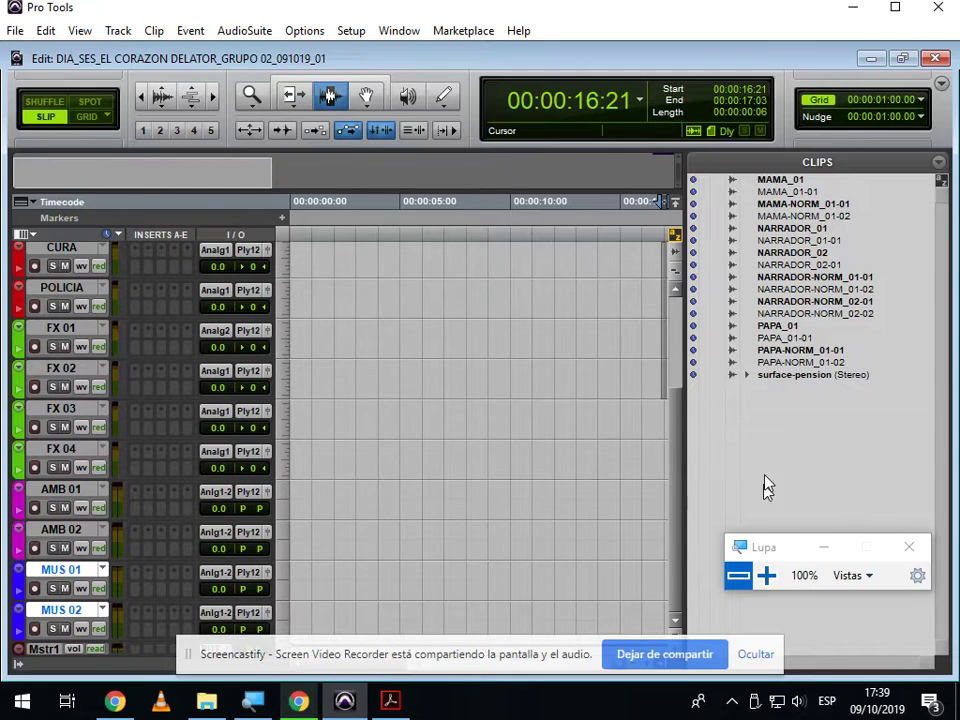
left_click_drag(791, 376, 350, 570)
mouse_move(293, 582)
left_mouse_down()
mouse_move(474, 591)
mouse_move(300, 574)
left_mouse_up()
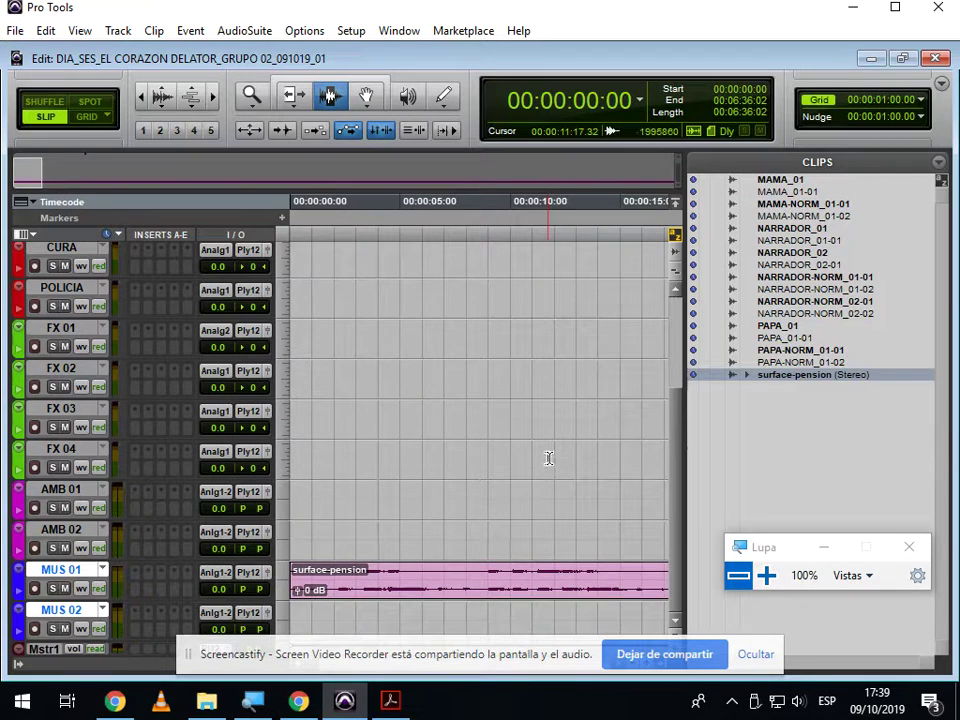
Reduce the height of all tracks and widen the timeline view to over one minute while auditioning the music, ending with playback stopped
scroll(560, 440, "up", 2)
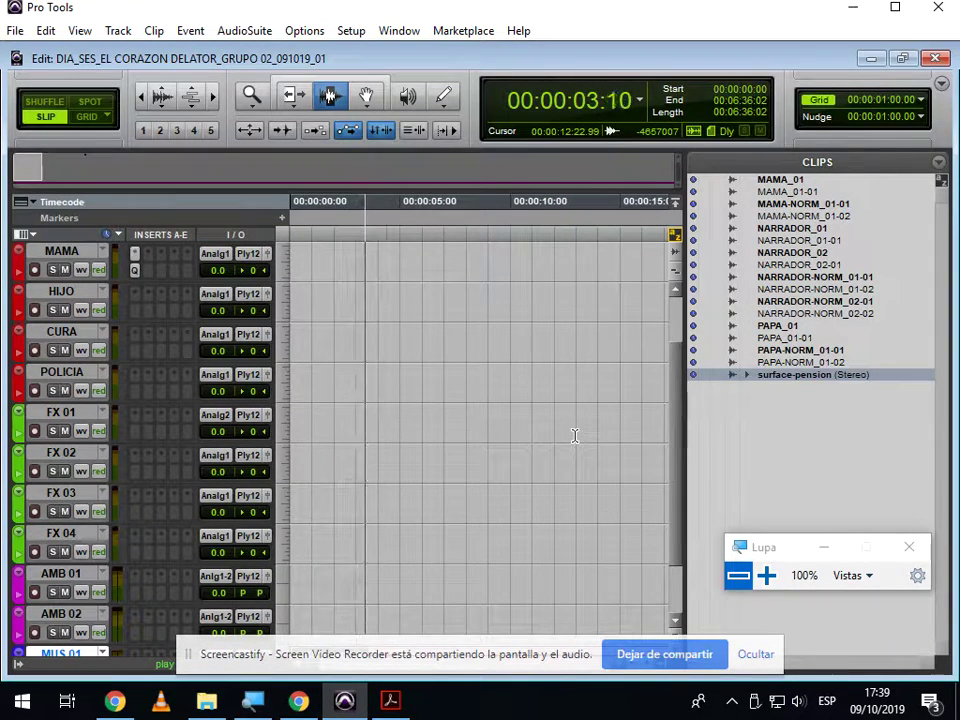
scroll(610, 480, "down", 2)
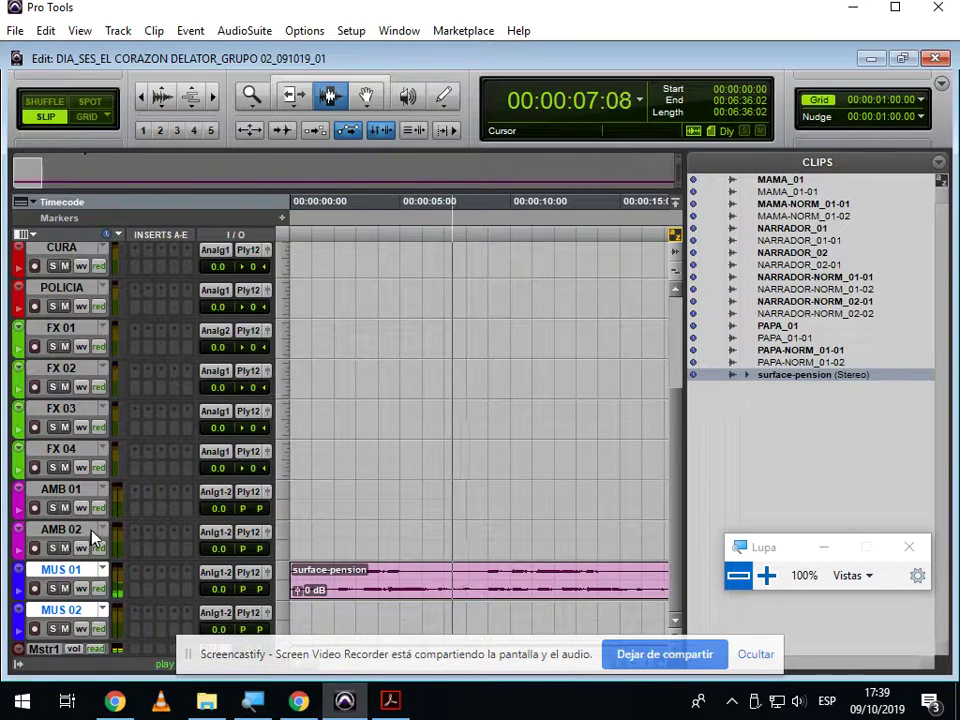
left_click_drag(90, 517, 98, 444)
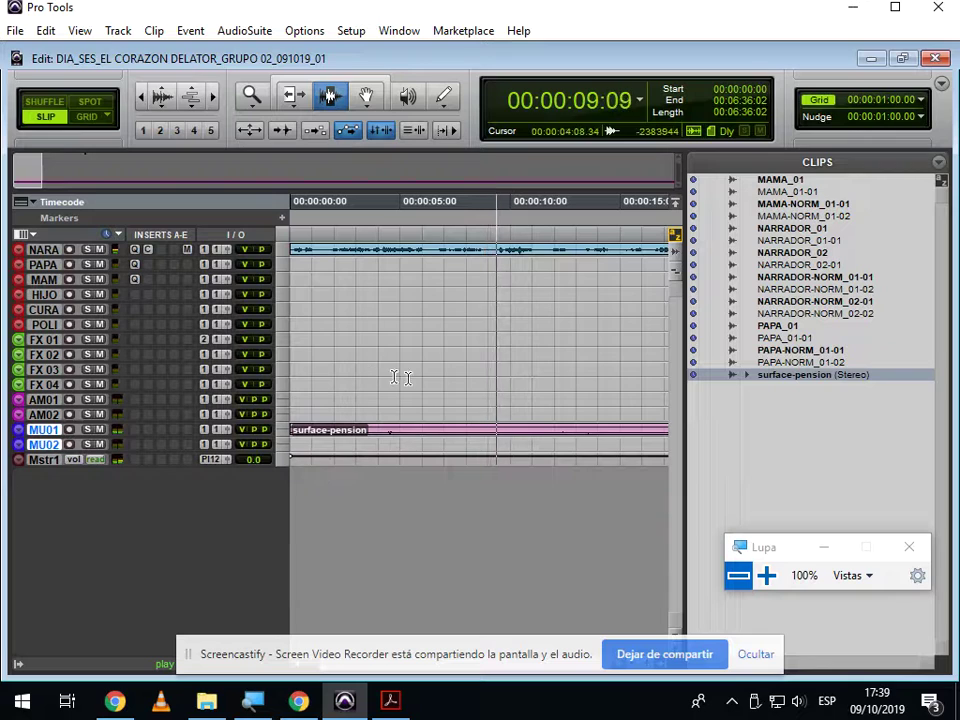
key("r")
key("r")
key("space")
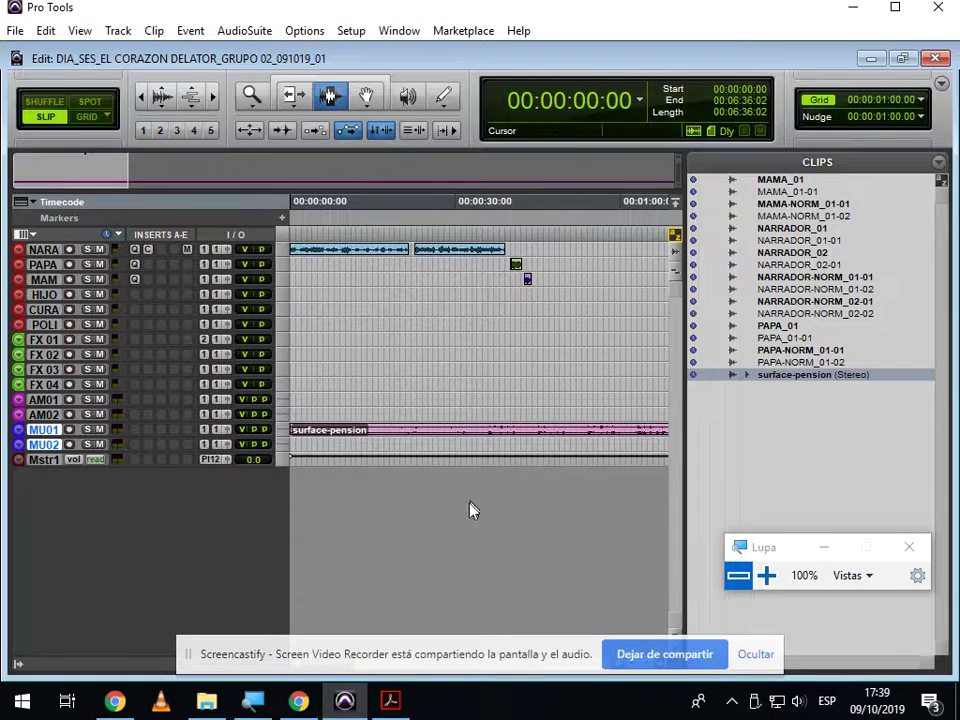
Play the session briefly from 00:00:37:20, near the end of the narrator's second clip
mouse_move(345, 701)
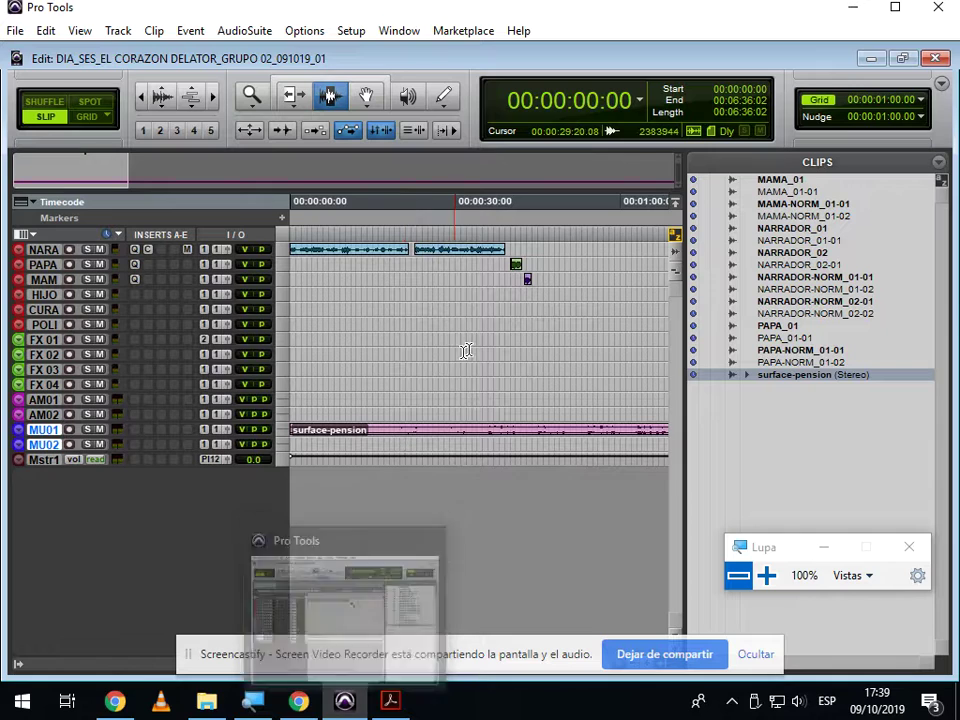
left_click(499, 321)
key("space")
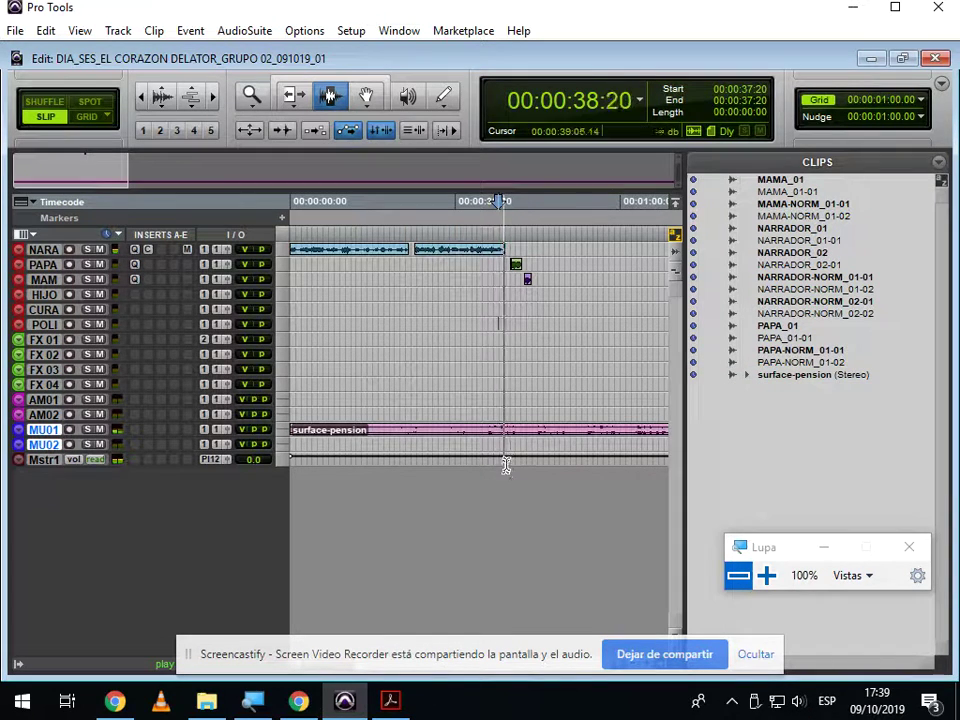
key("space")
Zoom in on the music near the end of the narration and play it from 00:00:38:06
left_click(502, 431)
key("t")
key("t")
key("t")
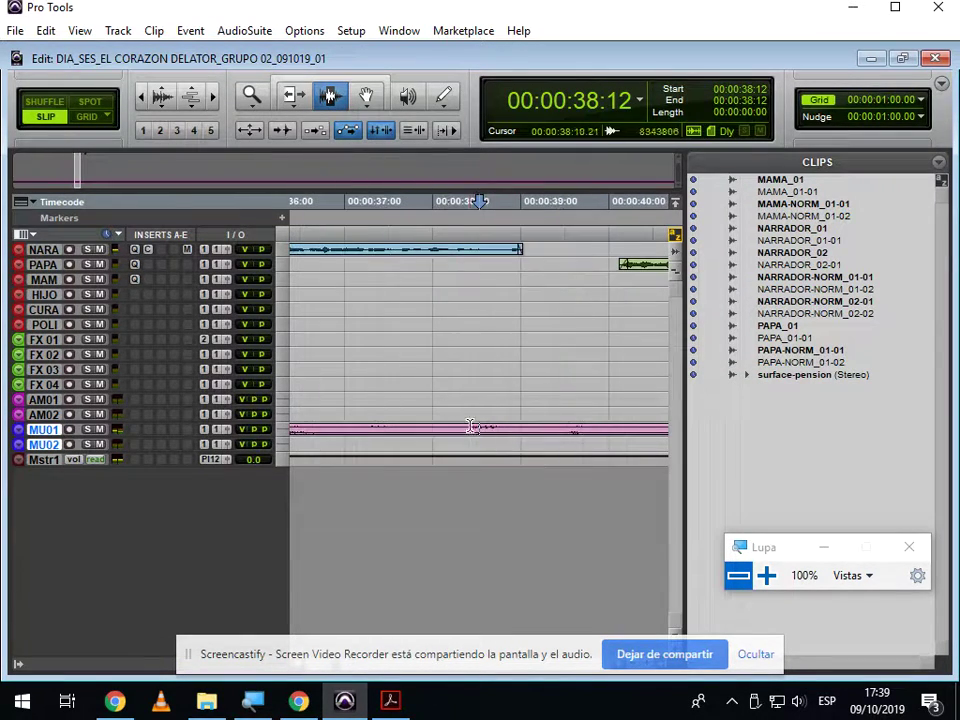
left_click(456, 428)
key("space")
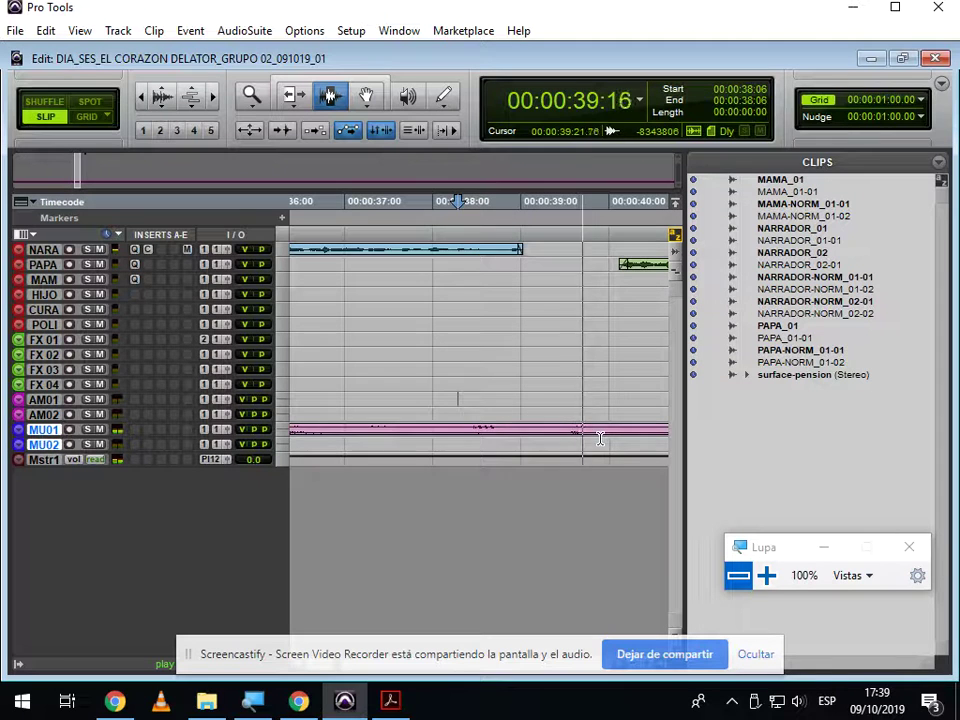
key("space")
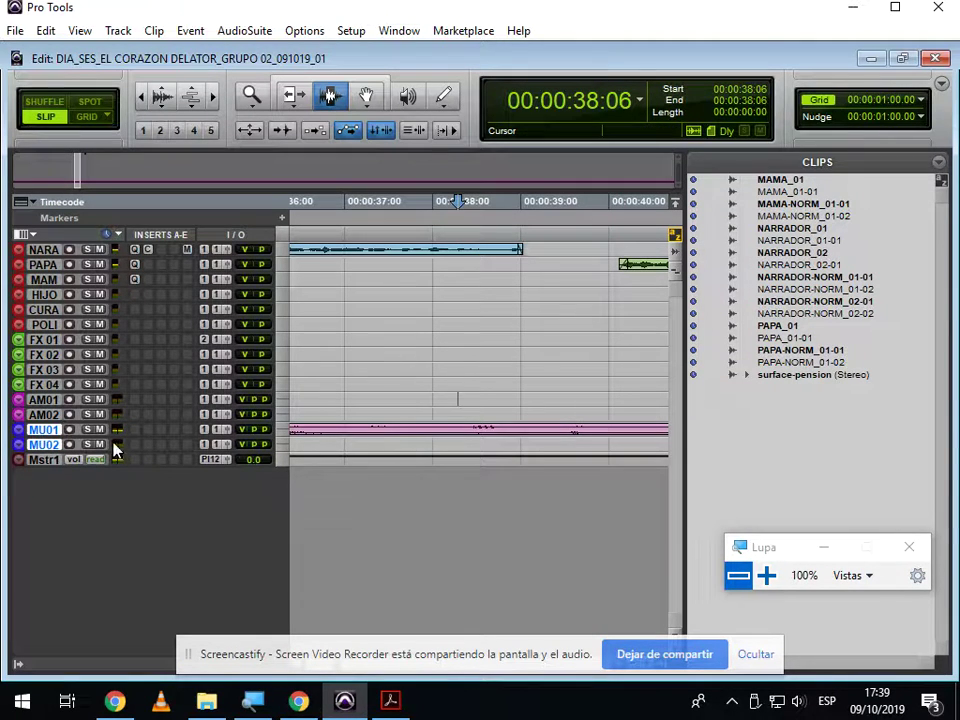
Enlarge the MUS 01 track height and set the edit cursor at 00:00:40:04 in the music, by the start of the PAPA clip
left_click_drag(102, 450, 122, 583)
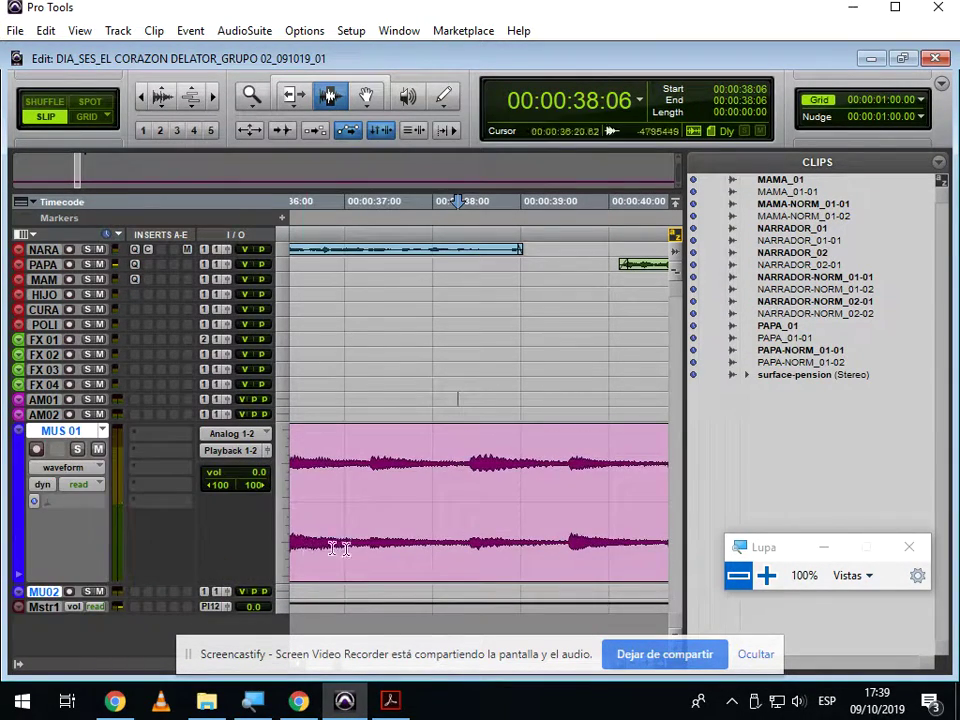
key("r")
key("r")
left_click(515, 487)
key("t")
left_click(480, 471)
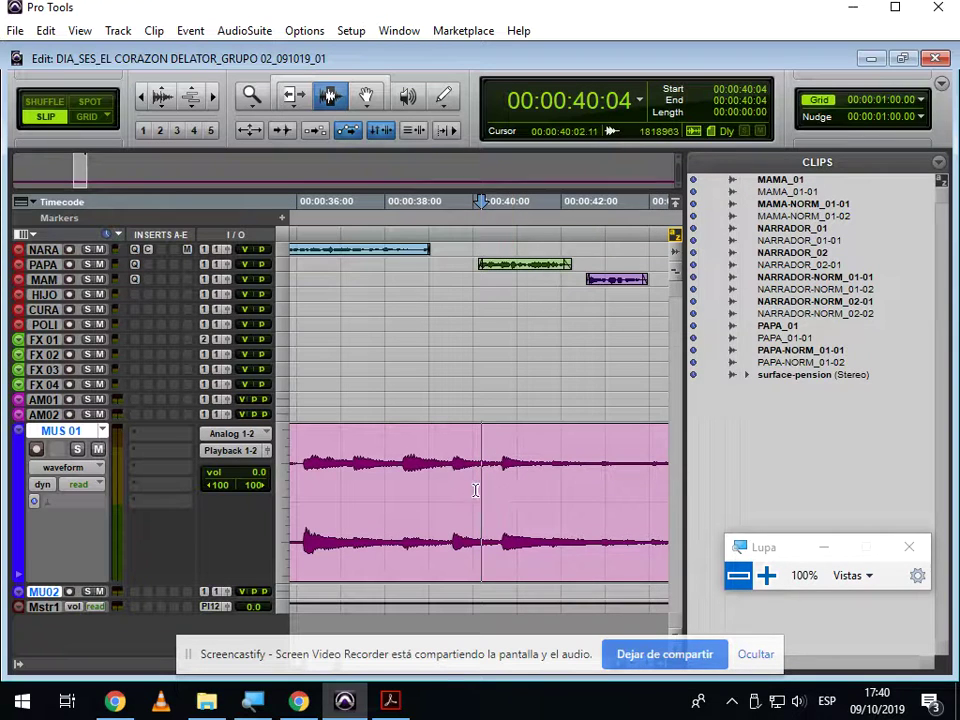
Trim the music clip on MUS 01 to end at about 00:00:40:02, with a fade-out starting at about 00:00:37:21
left_click(452, 478)
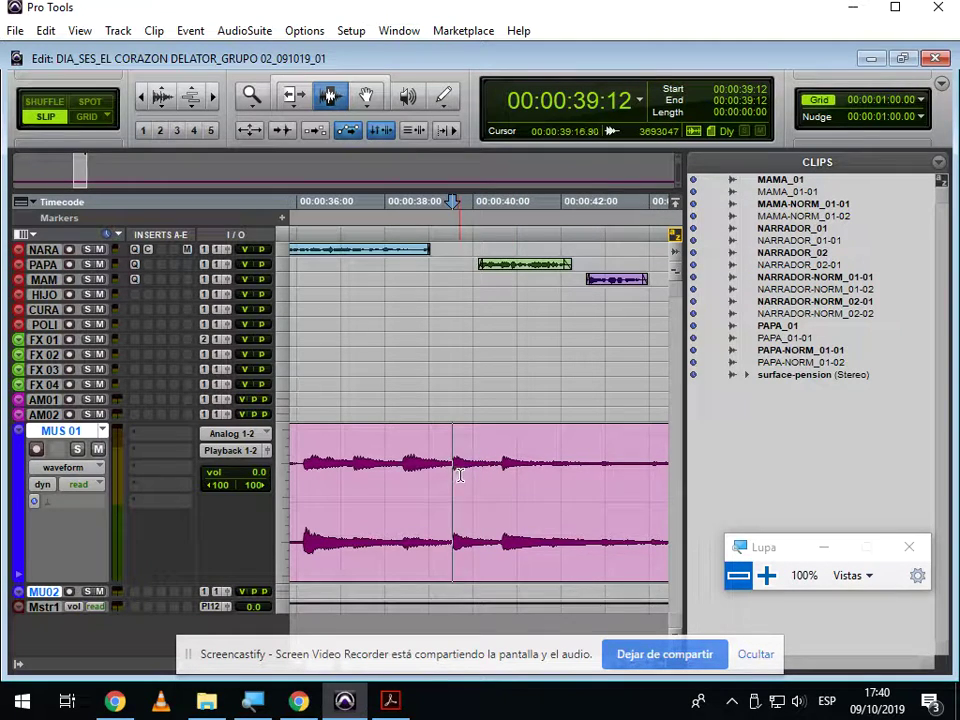
key("s")
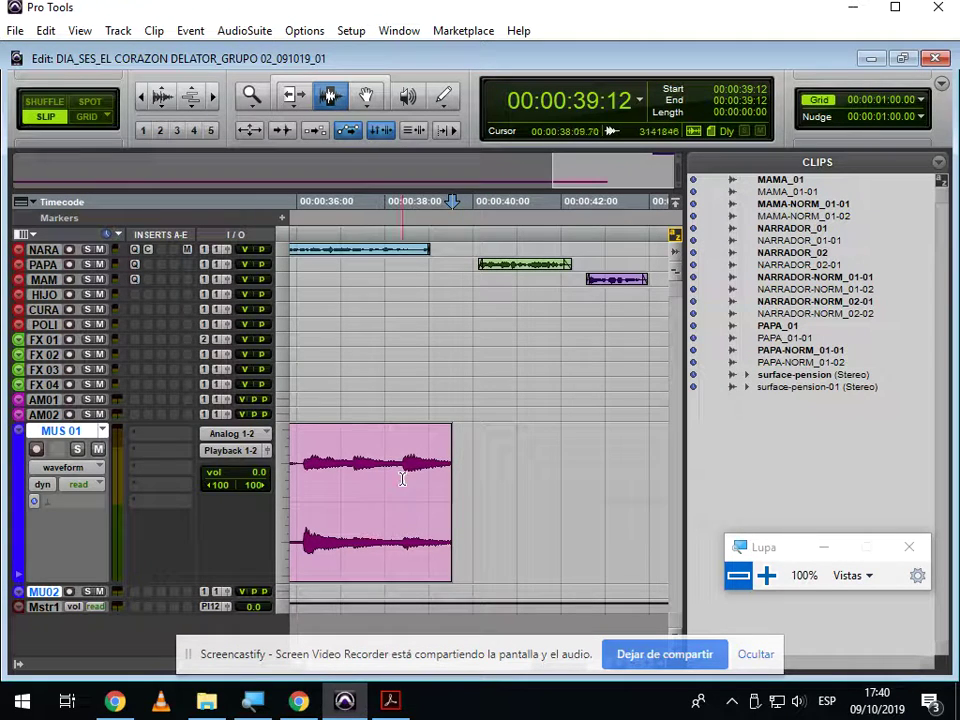
left_click(312, 80)
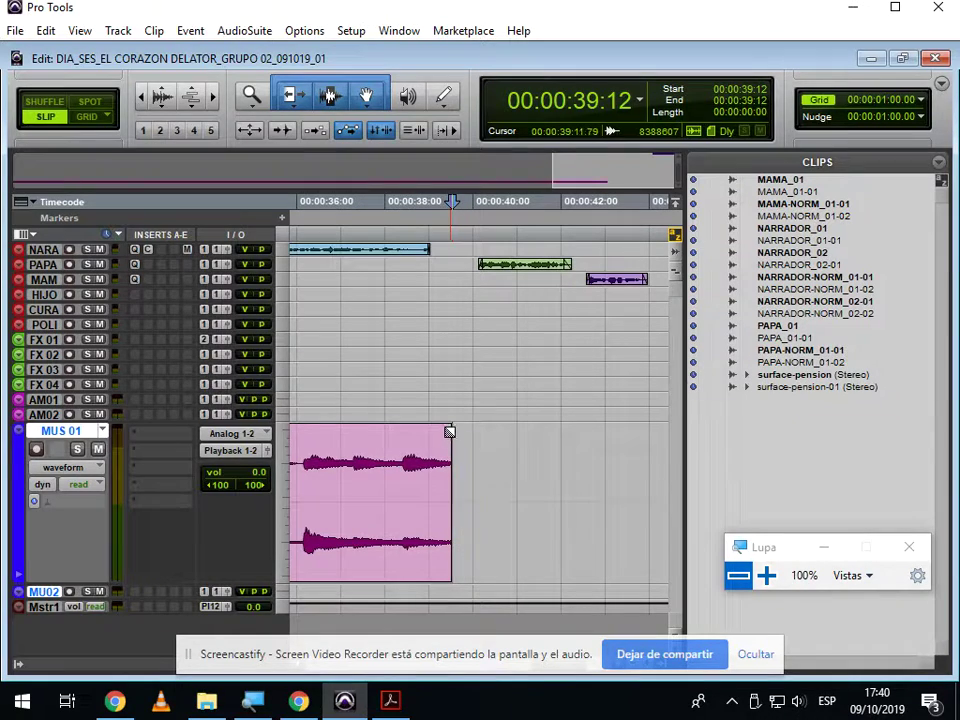
left_click_drag(449, 431, 381, 431)
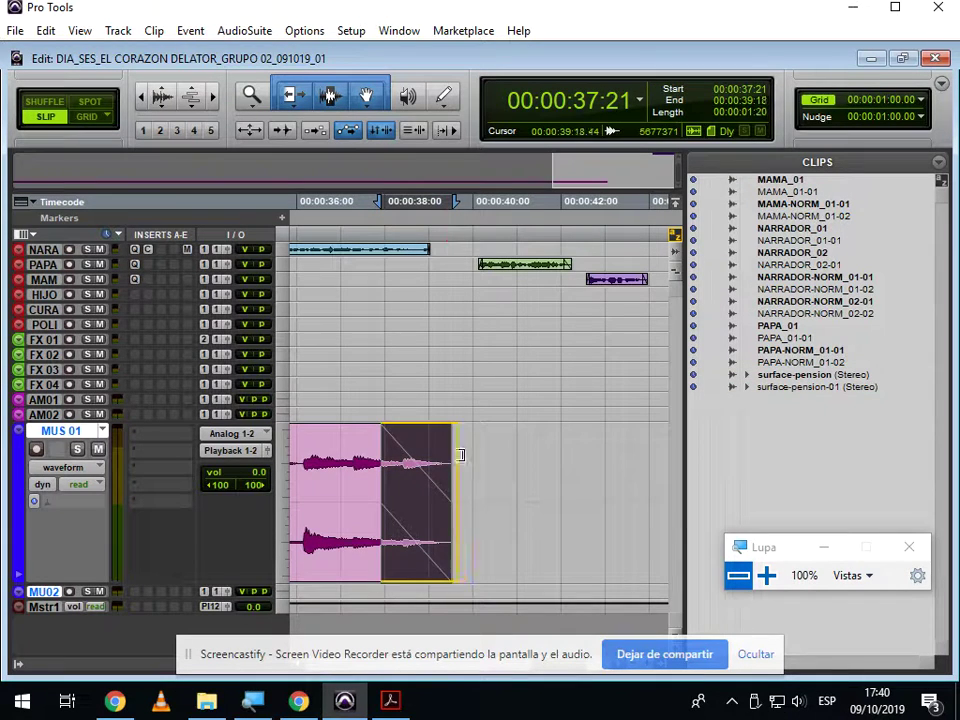
left_click_drag(461, 455, 479, 452)
Play the session from 00:00:36:11 to audition the music fade-out before the PAPA clip
left_click(315, 287)
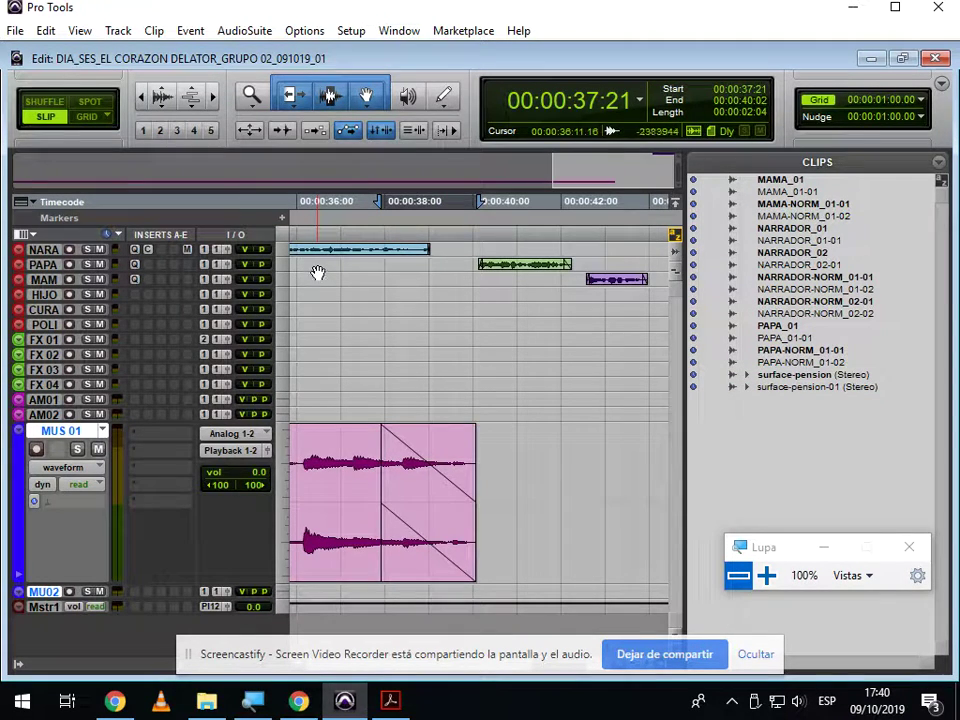
left_click(317, 273)
key("space")
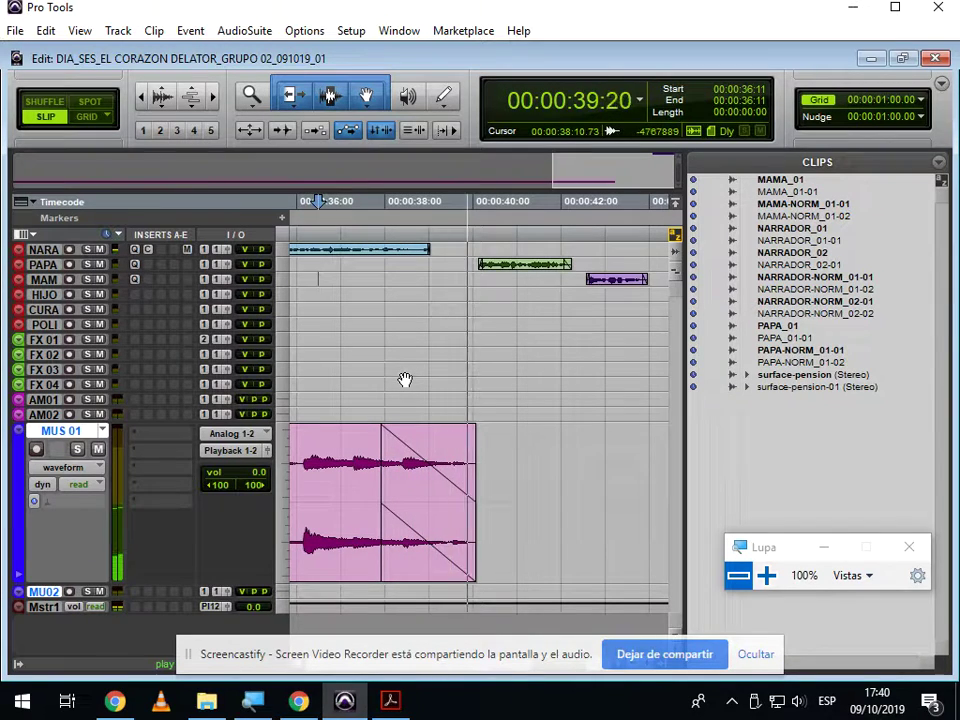
key("space")
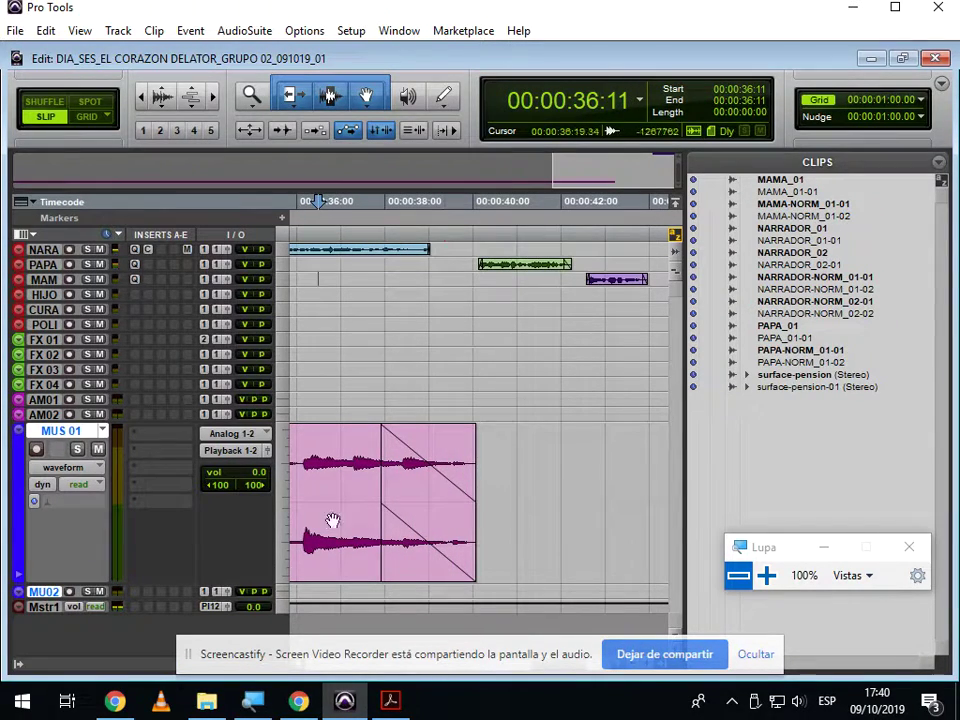
Switch to YouTube in Chrome and search for "RURAL AMBIENCE SOUND EFFECT"
left_click(298, 701)
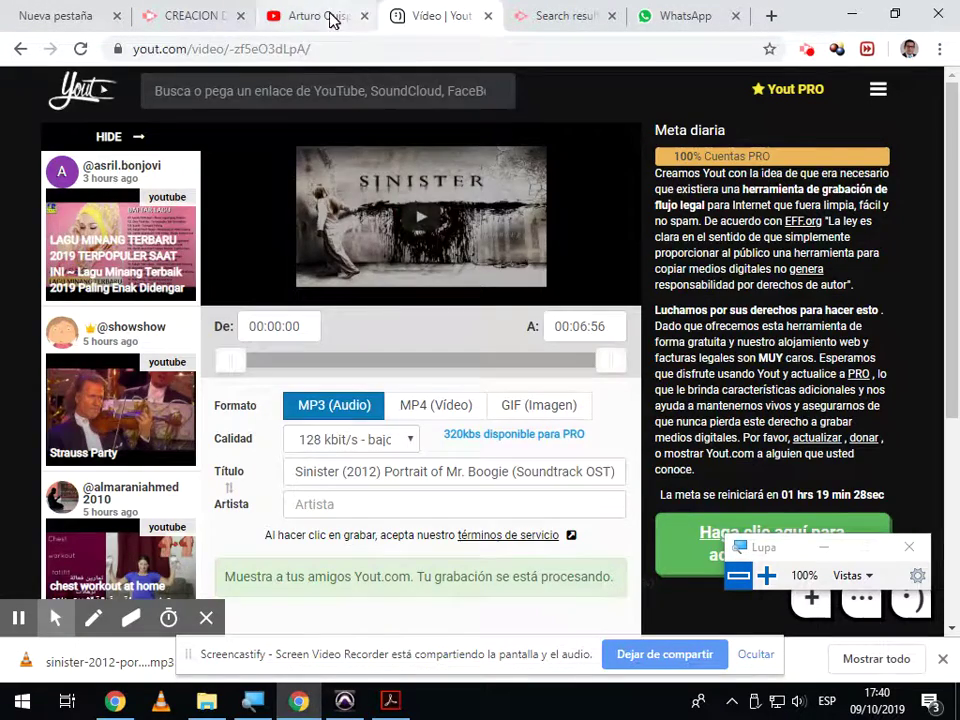
left_click(330, 17)
left_click(433, 92)
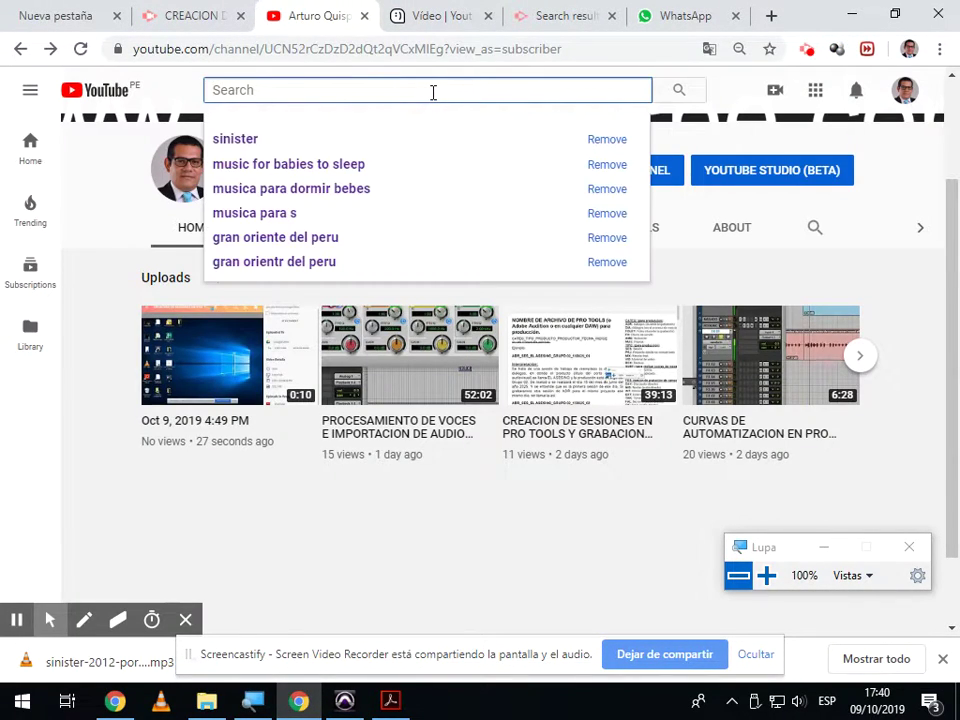
type("RURAL AMNIO")
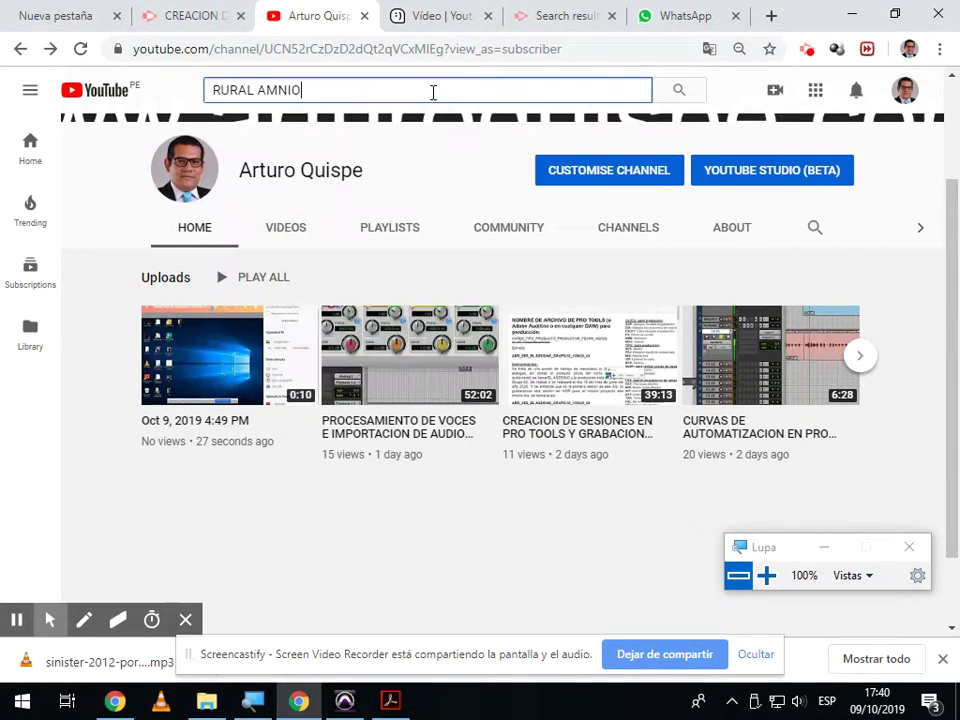
key("BackSpace")
key("BackSpace")
key("BackSpace")
type("BIENCE SOUND")
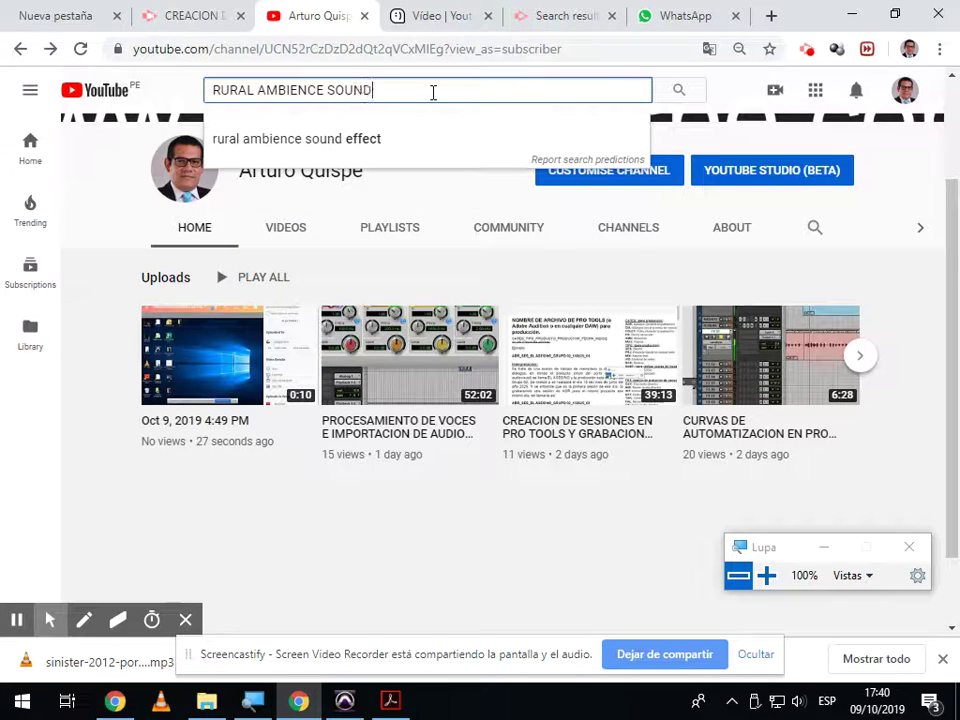
type(" EFFECT")
key("Return")
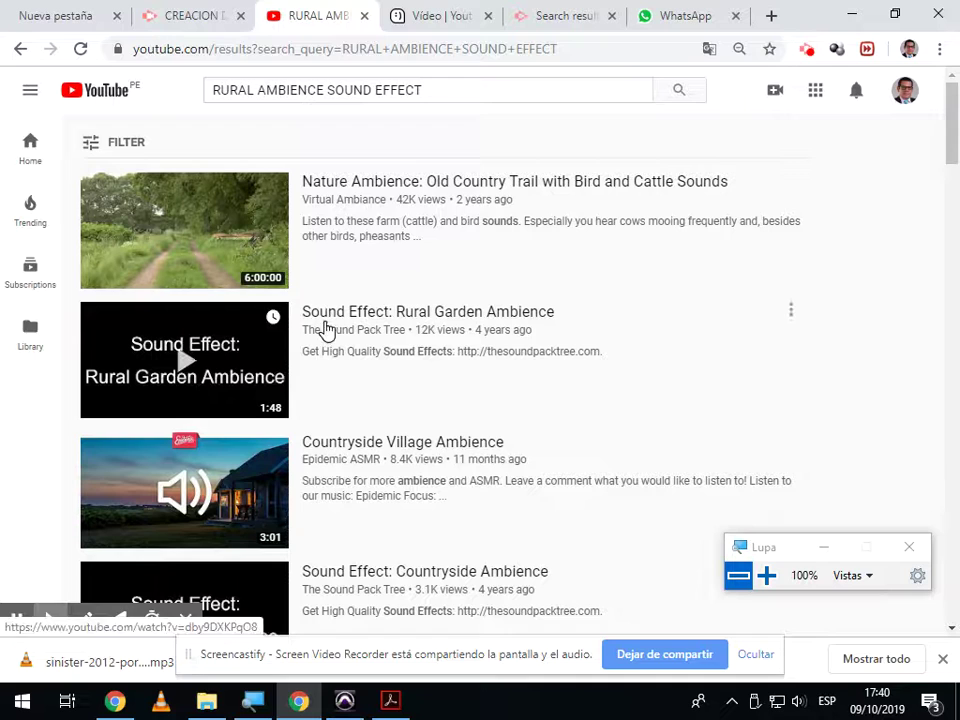
Preview the video "Sound Effect: Rural Garden Ambience" and record it as an MP3 through yout.com
left_click(192, 362)
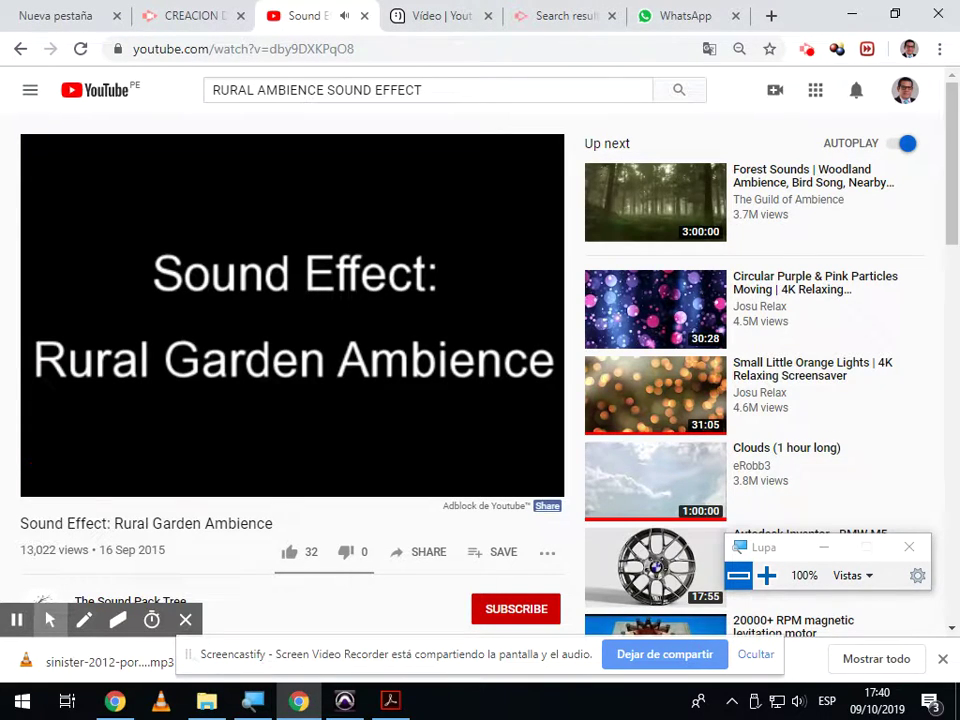
left_click(50, 482)
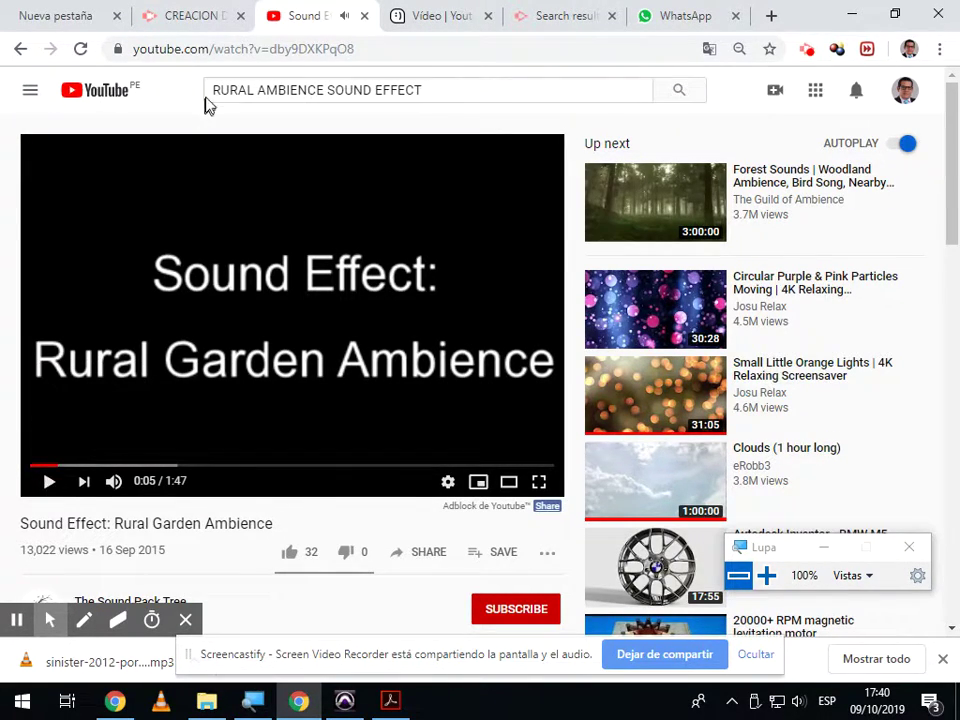
left_click(182, 58)
left_click(184, 54)
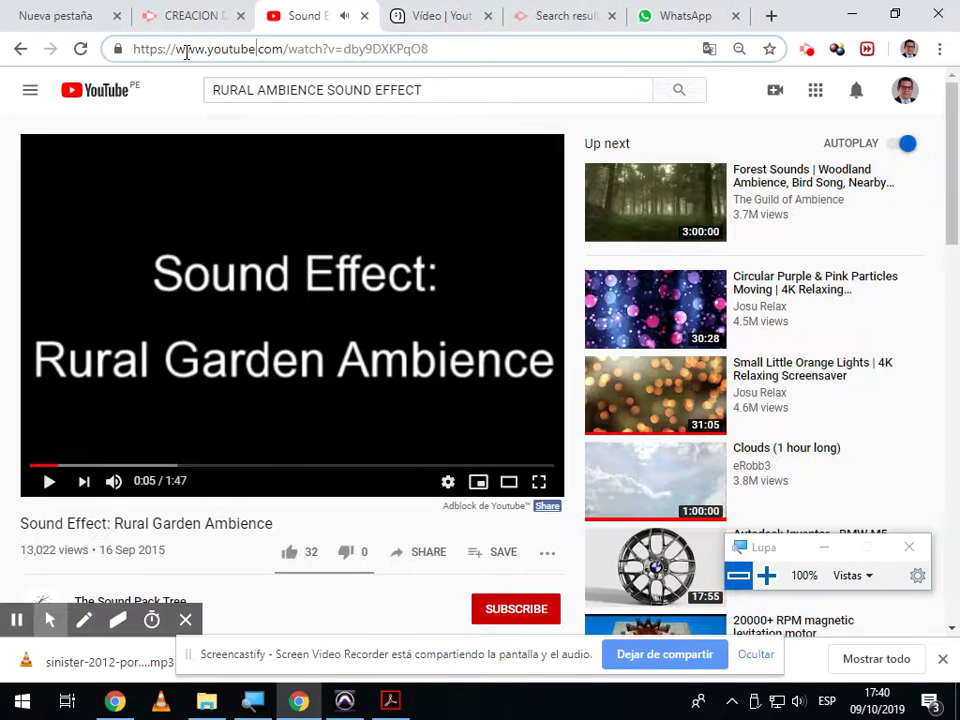
key("BackSpace")
key("BackSpace")
key("BackSpace")
key("Return")
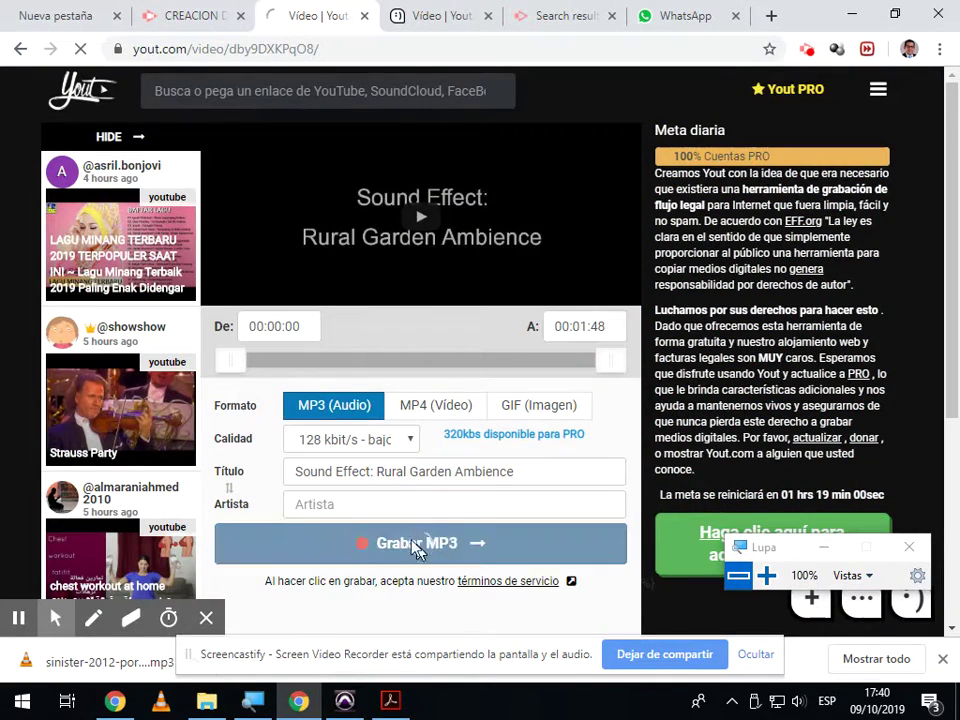
left_click(420, 548)
Switch to the 6000.pdf sound effects index in Acrobat Reader, dismiss the updater notice and search for CAT
left_click(208, 700)
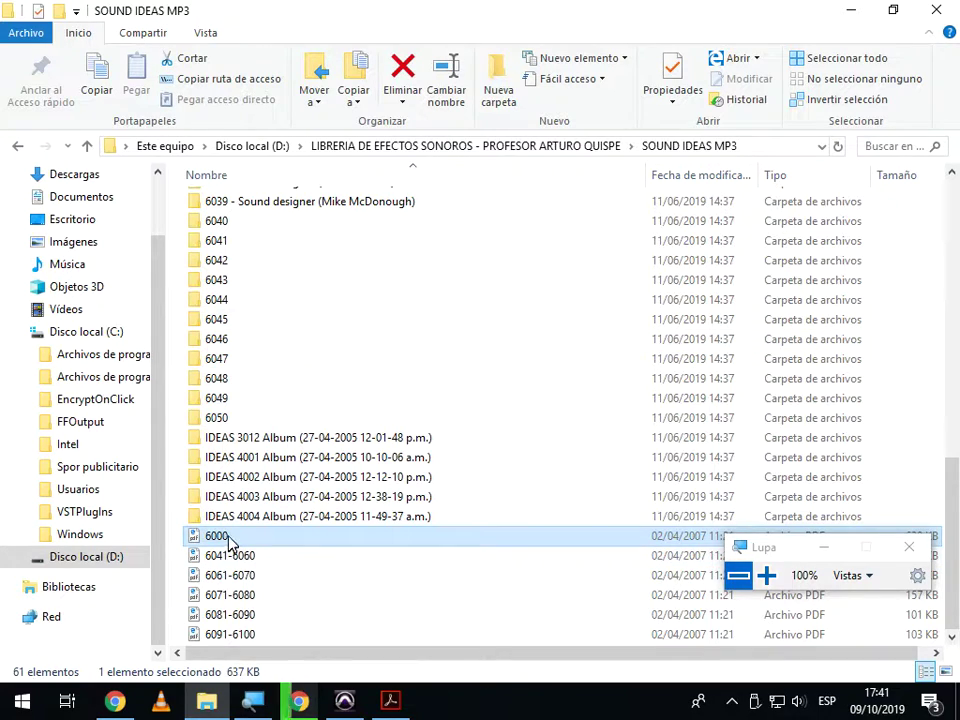
left_click(390, 700)
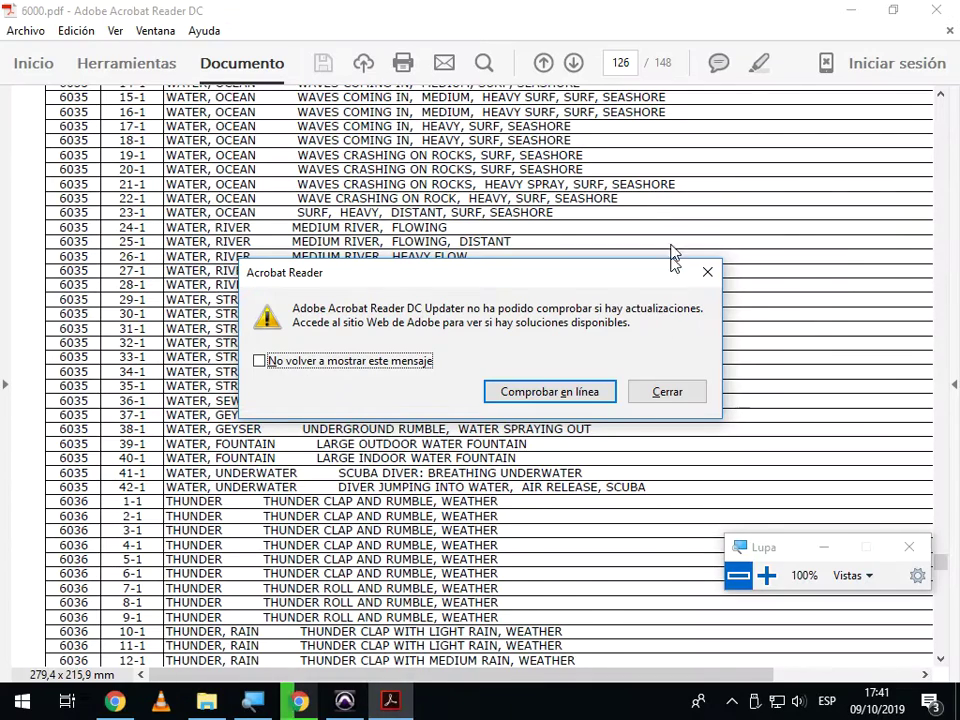
left_click(656, 394)
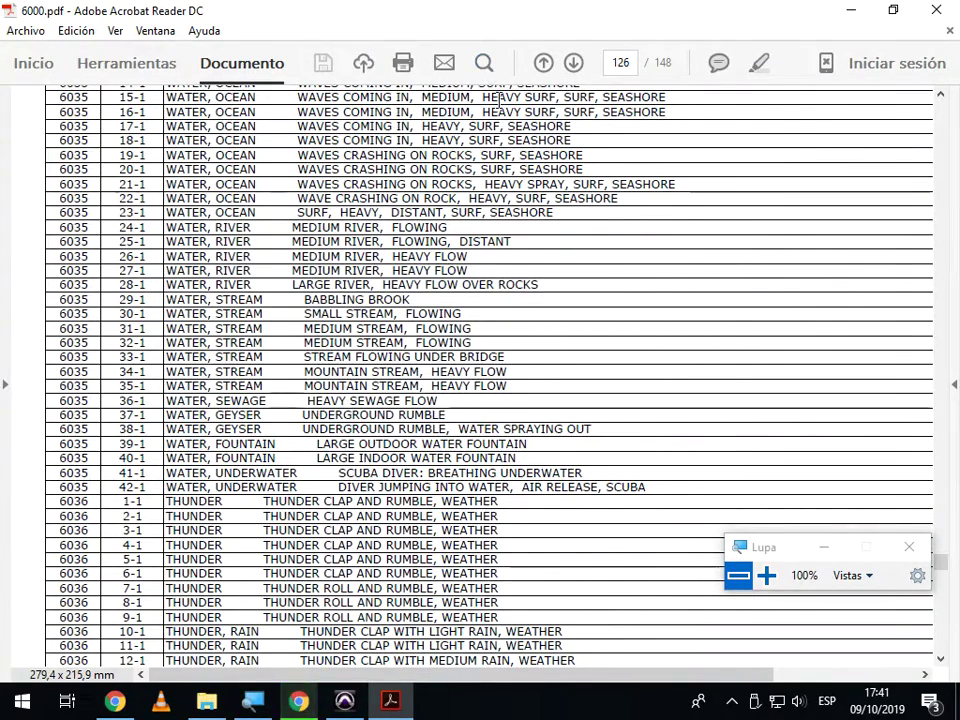
left_click(484, 62)
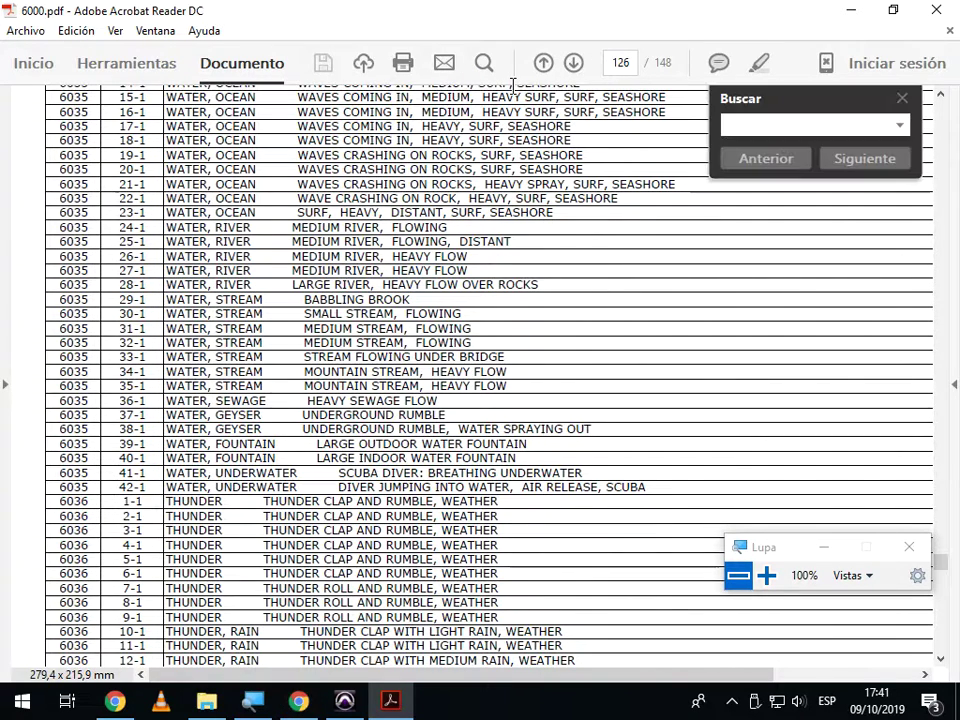
type("CAT")
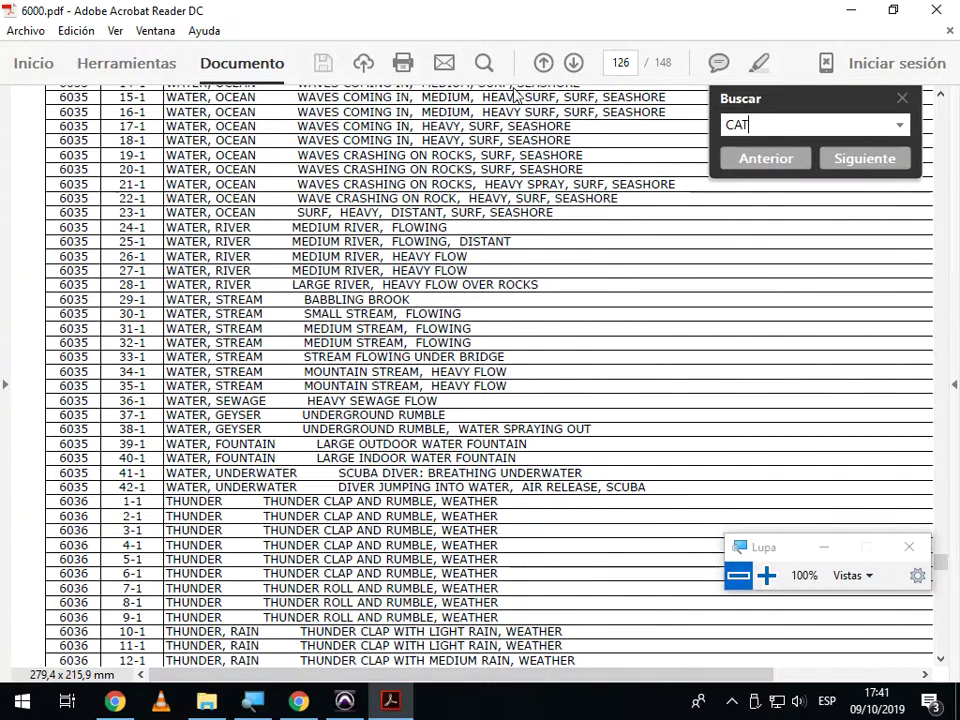
left_click(864, 162)
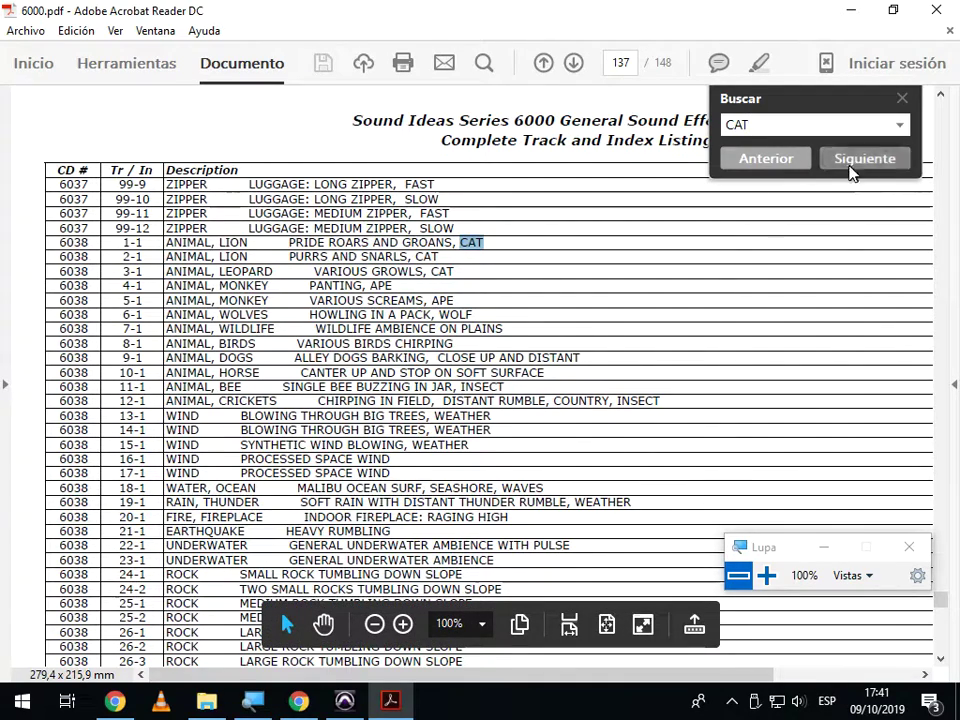
Zoom the index to 150% and step through the CAT matches to examine the domestic cat entries' CD and track numbers
left_click(403, 624)
left_click(403, 624)
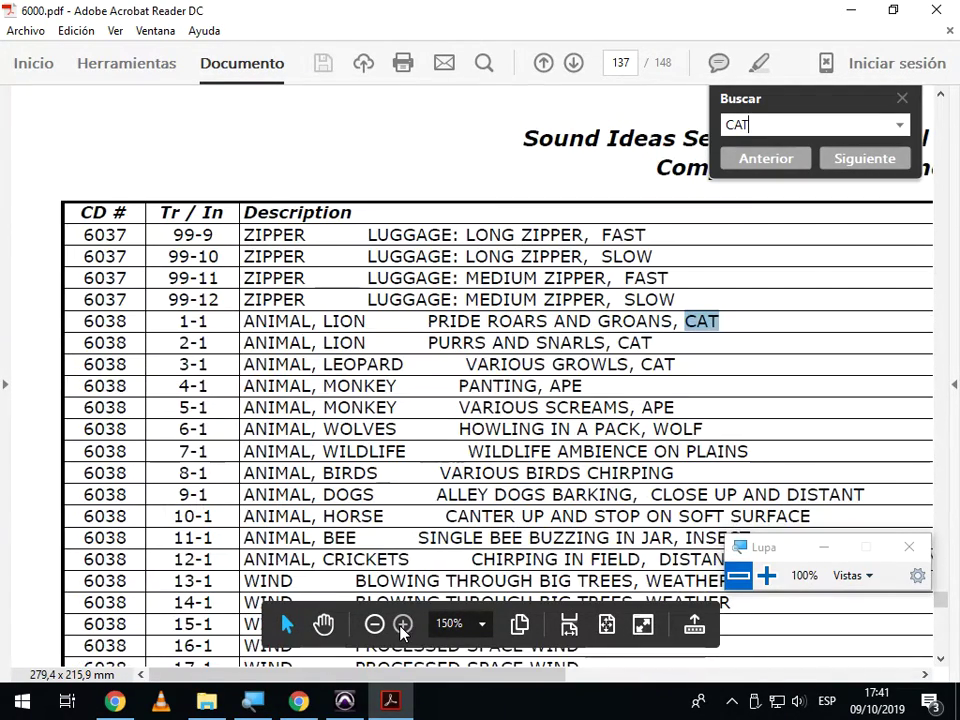
left_click(866, 162)
left_click(866, 162)
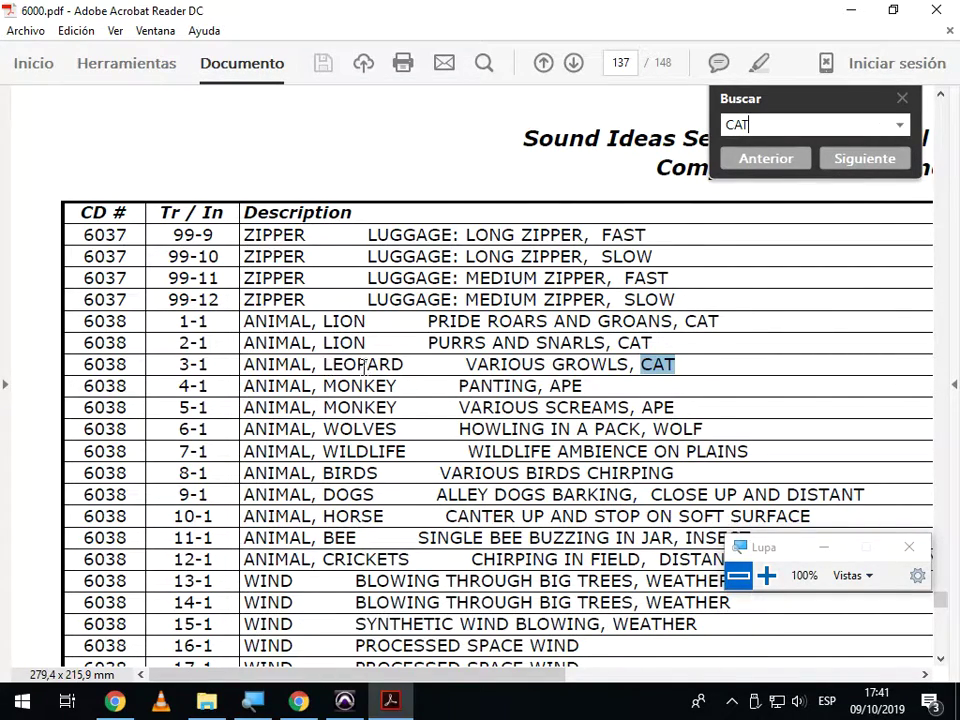
left_click(843, 172)
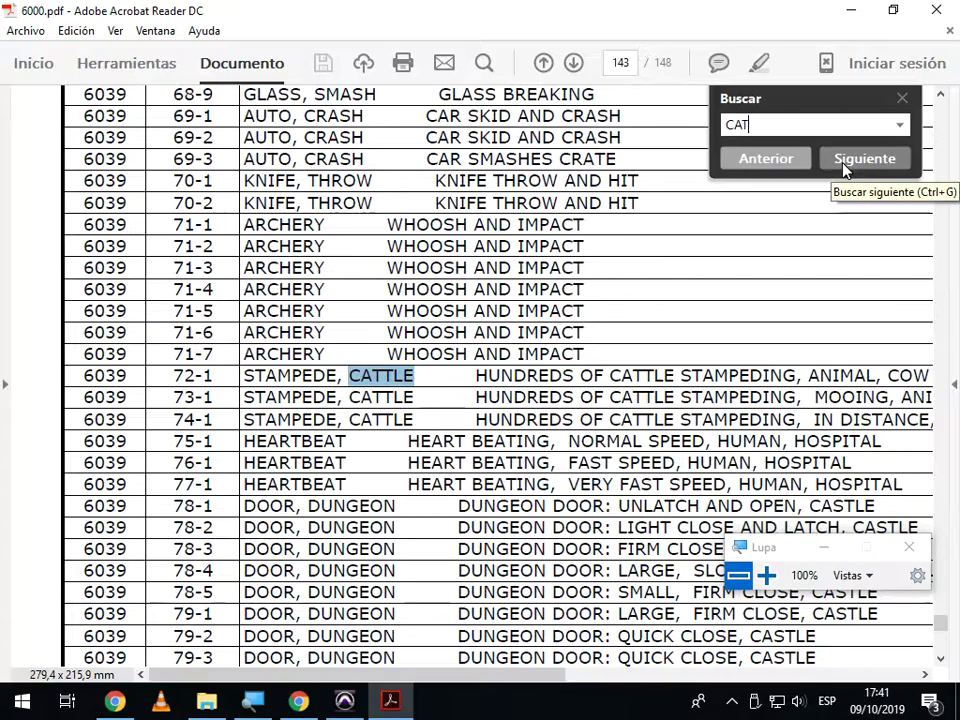
left_click(843, 168)
left_click(843, 168)
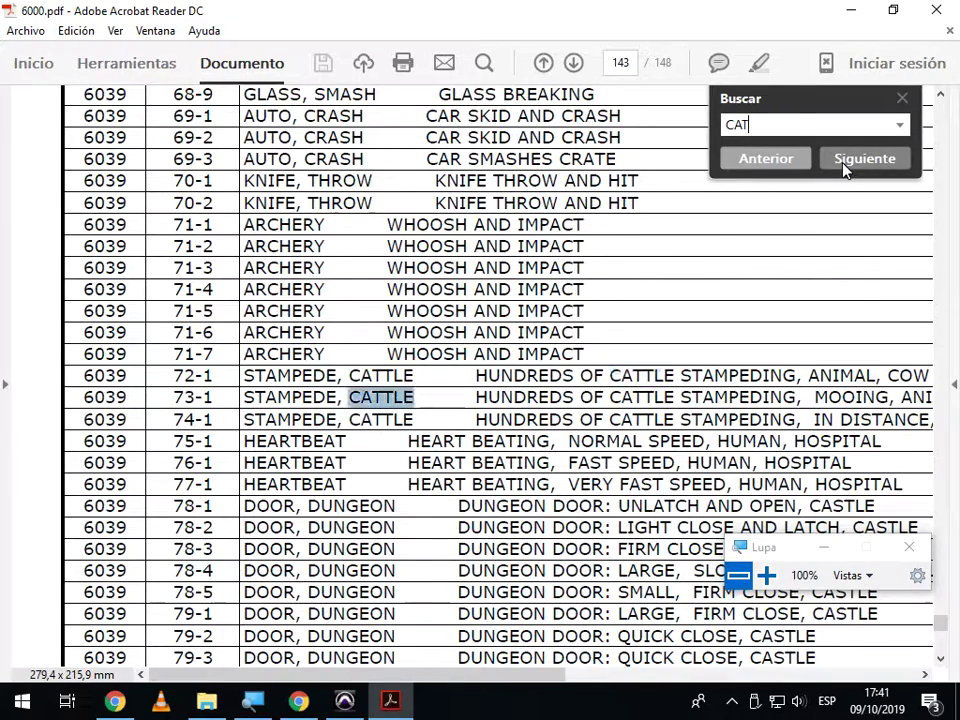
left_click(843, 168)
left_click(843, 168)
left_click(843, 168)
left_click(843, 168)
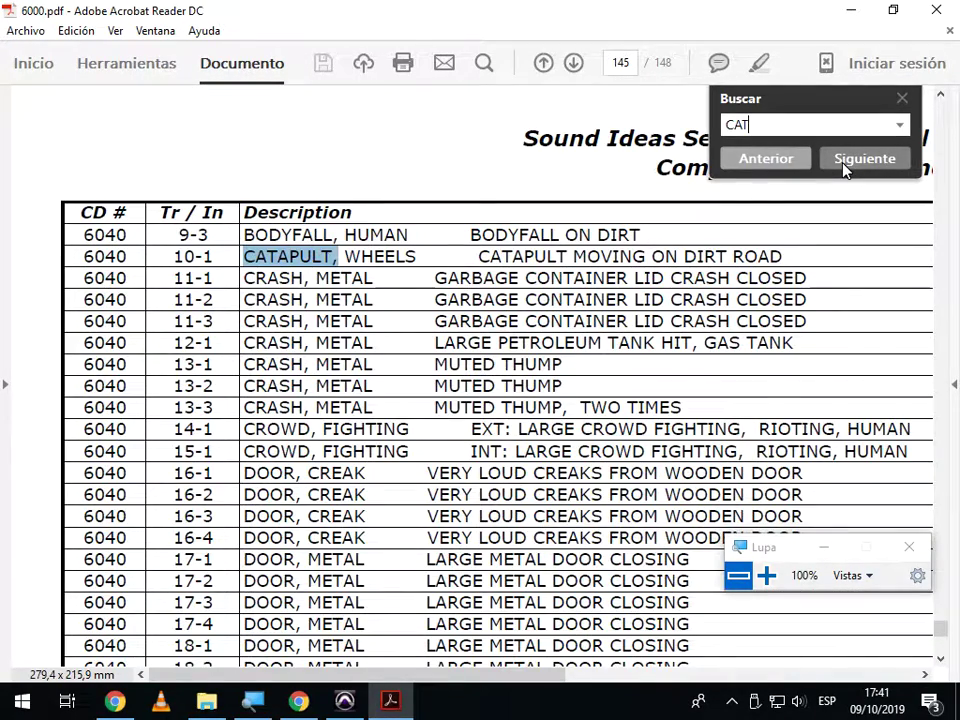
left_click(843, 168)
left_click(843, 168)
left_click(843, 168)
left_click(843, 168)
left_click(843, 168)
left_click(843, 168)
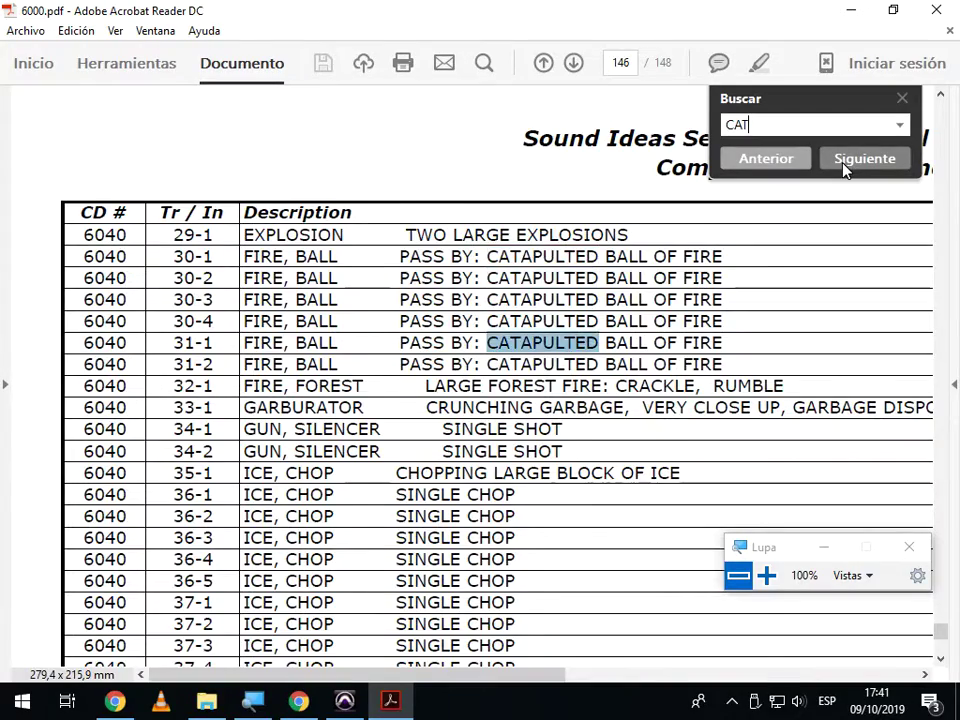
left_click(843, 168)
left_click(843, 168)
left_click(843, 168)
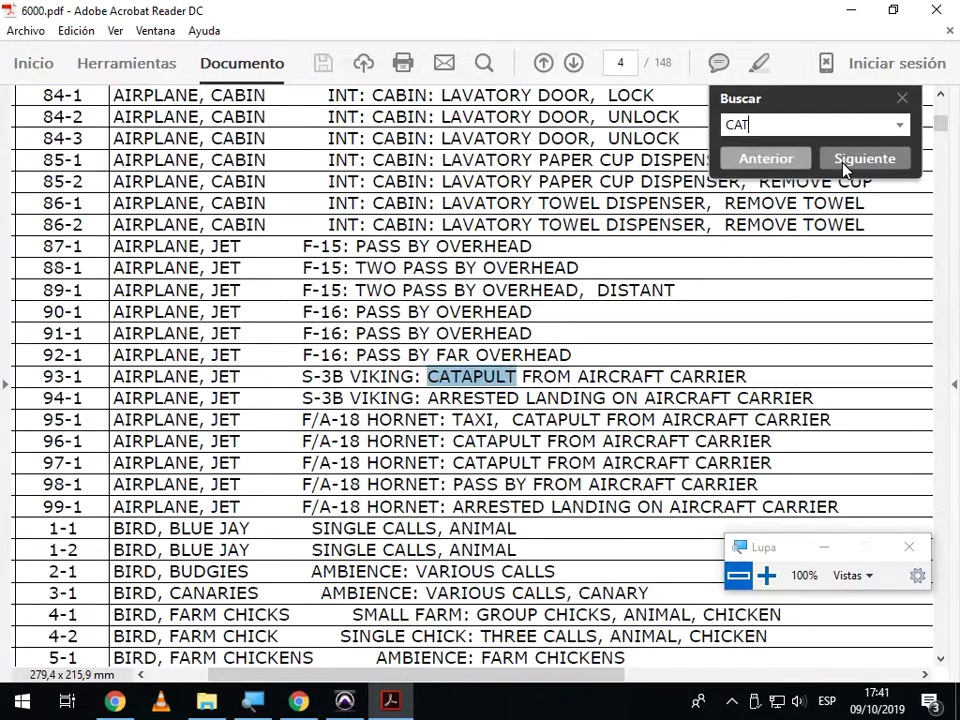
left_click(843, 168)
left_click(843, 168)
left_click(843, 168)
left_click(843, 168)
left_click(843, 168)
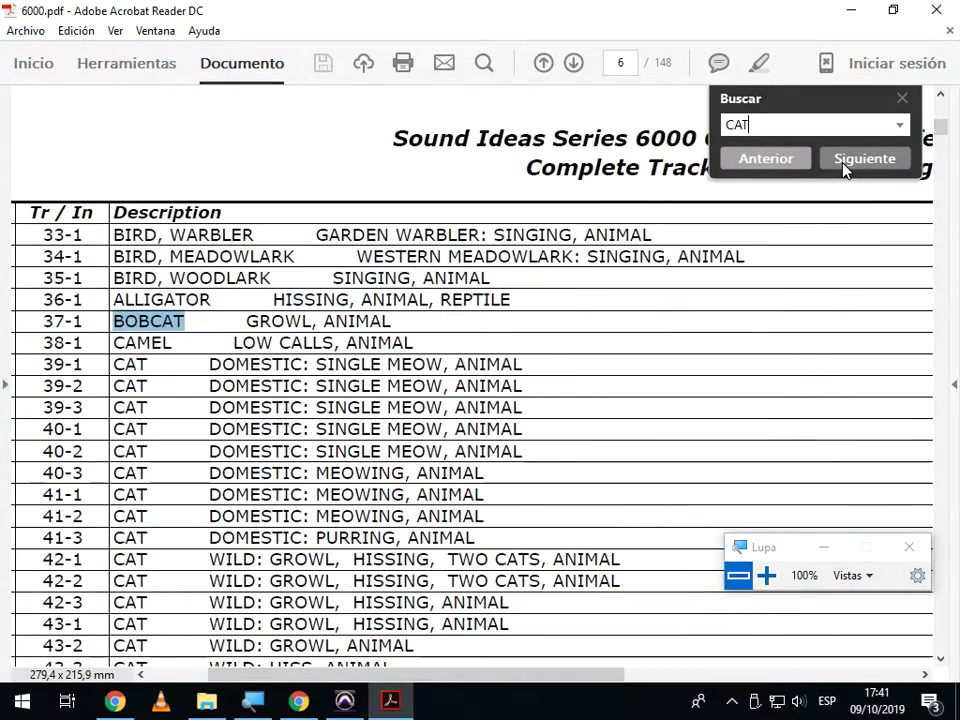
left_click(843, 168)
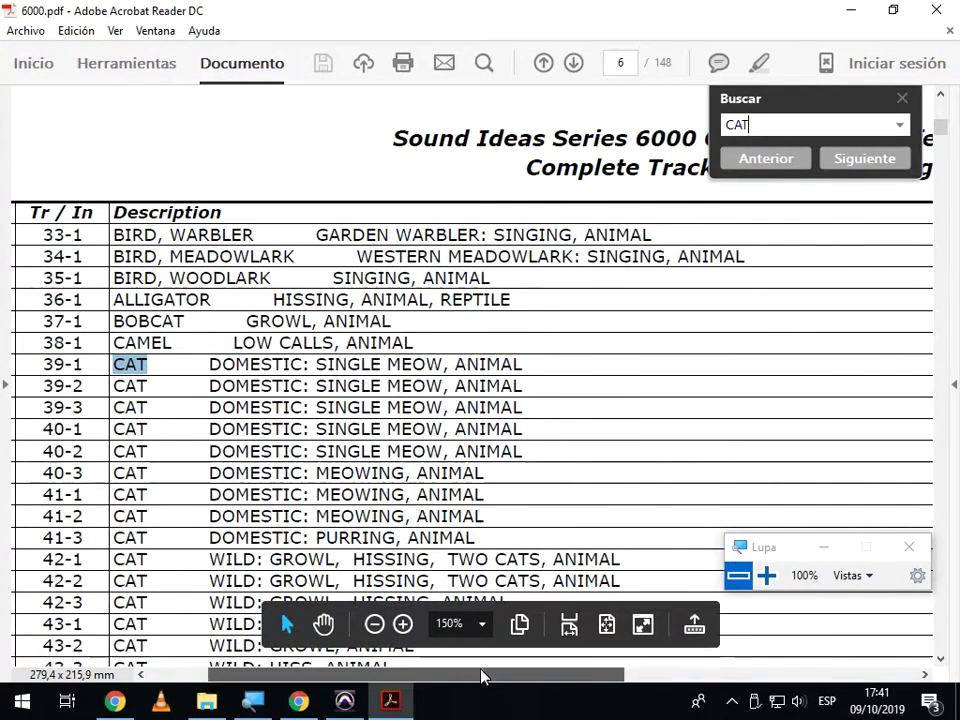
left_click_drag(481, 675, 439, 678)
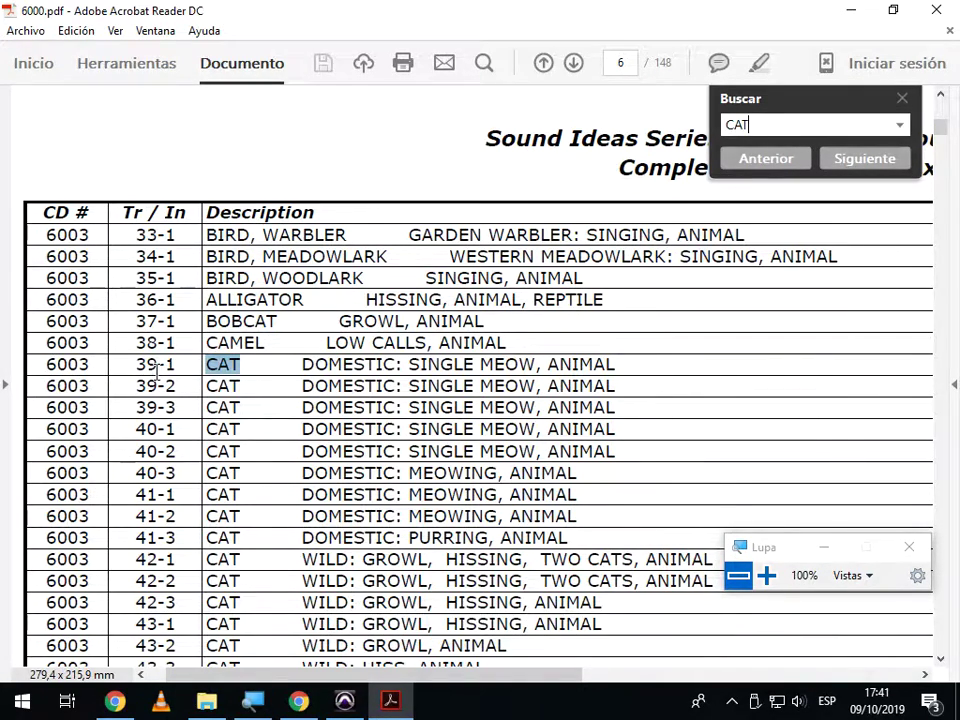
Switch to Pro Tools, place the edit cursor in the empty POLI track and open the audio import dialog
left_click(344, 700)
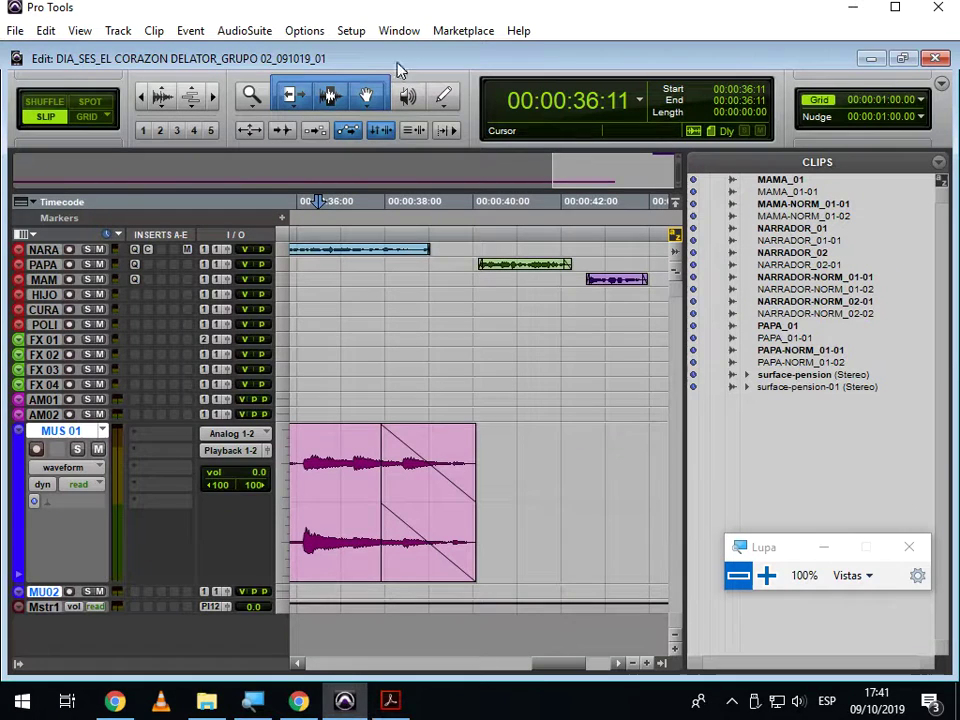
left_click(327, 93)
left_click(358, 323)
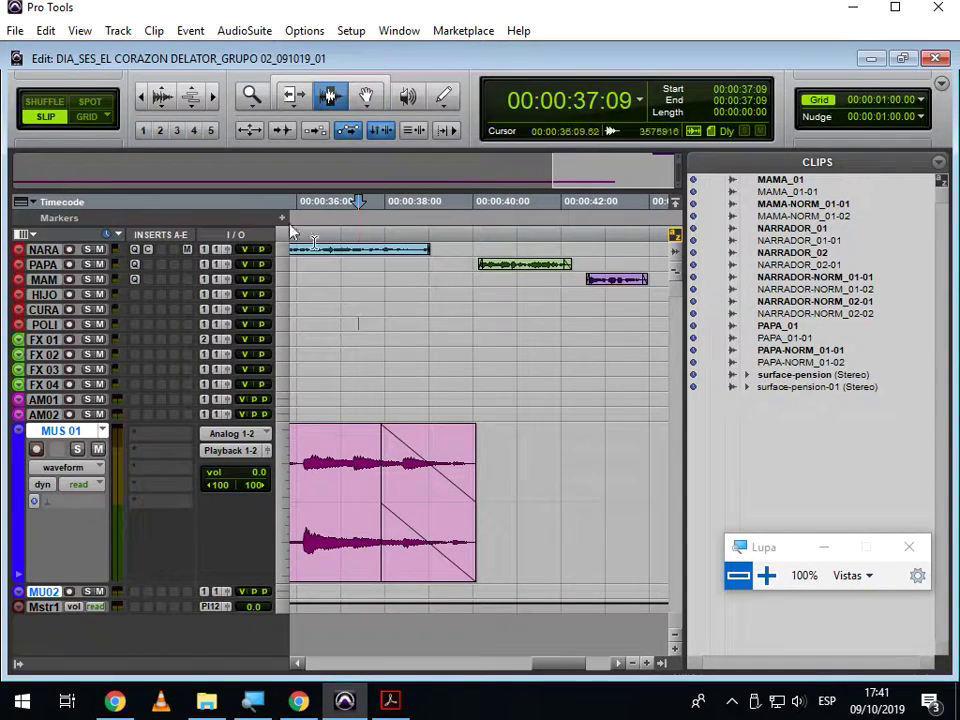
left_click(22, 33)
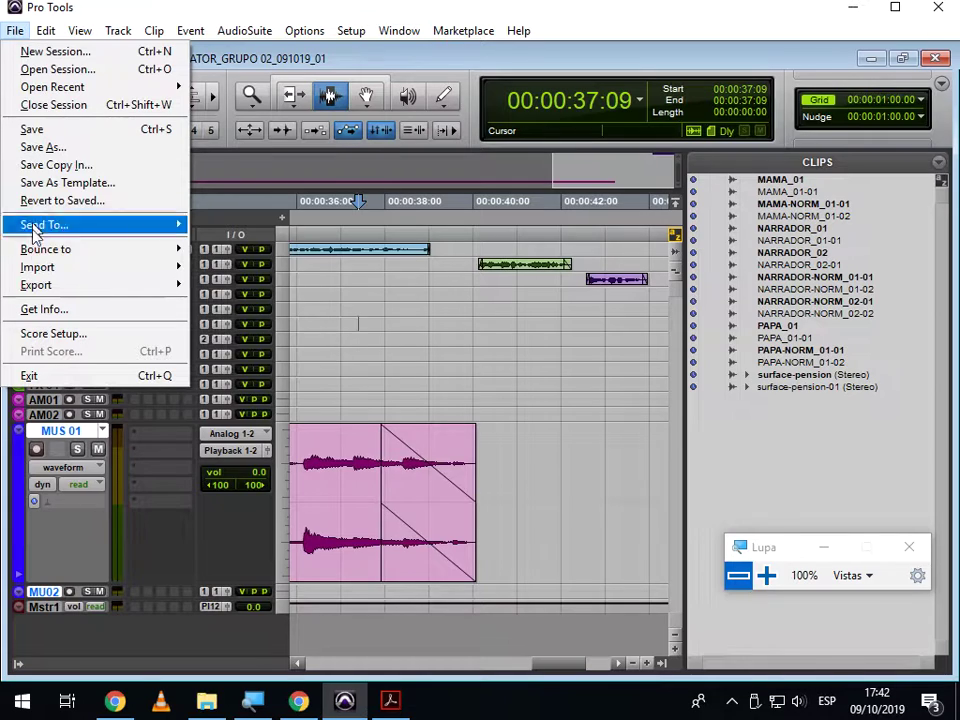
mouse_move(100, 267)
left_click(247, 292)
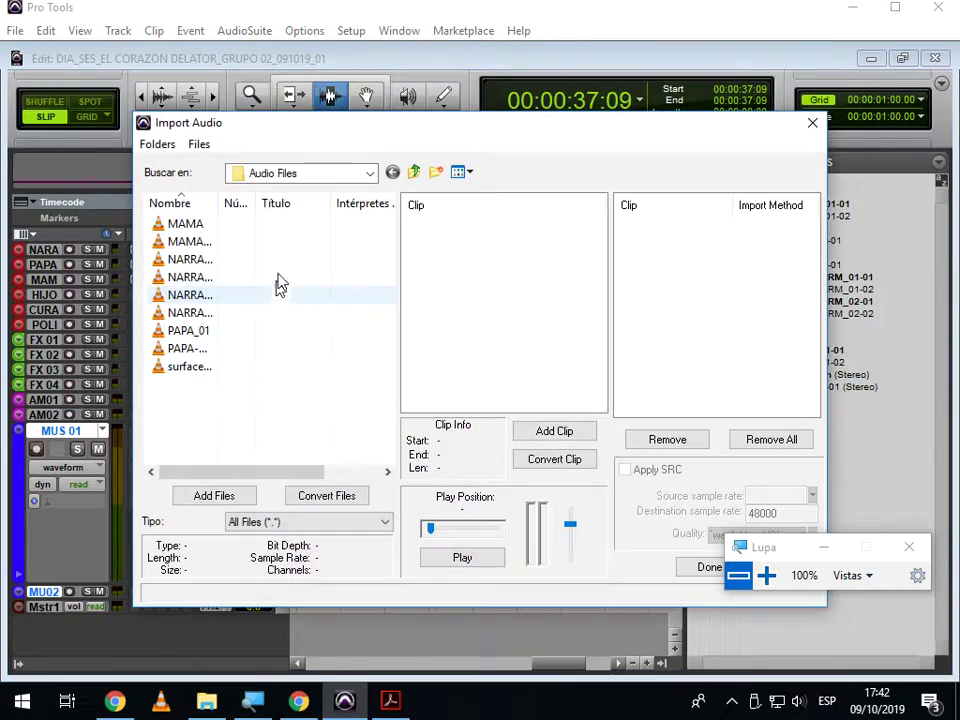
Browse drive D: to the sound effects library and open SOUND IDEAS MP3 > 6003 - Animals
left_click(276, 180)
left_click(300, 402)
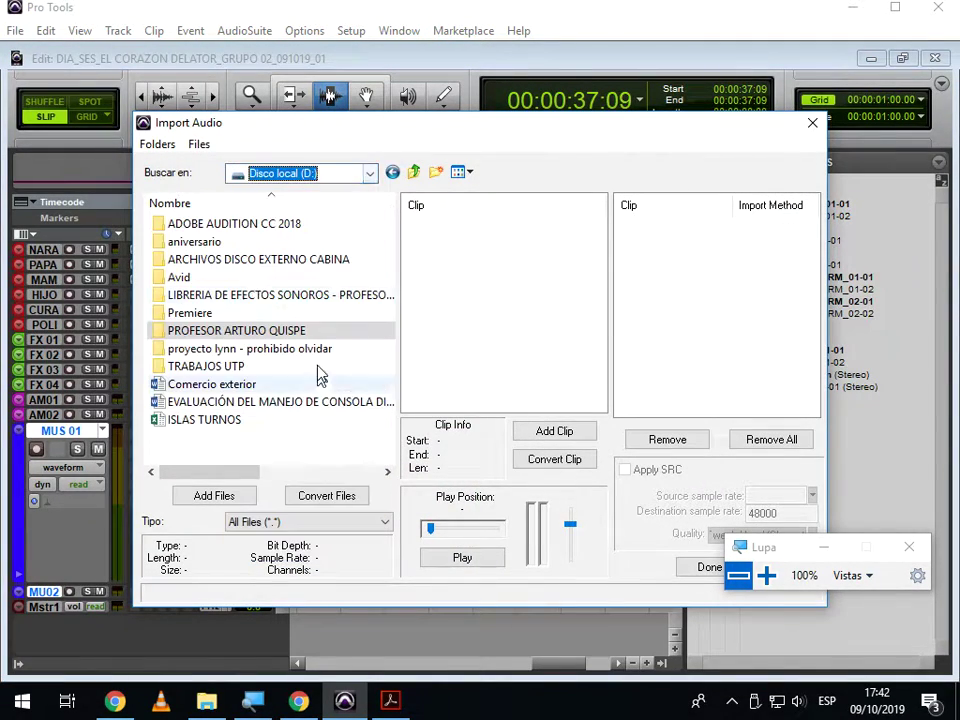
double_click(250, 305)
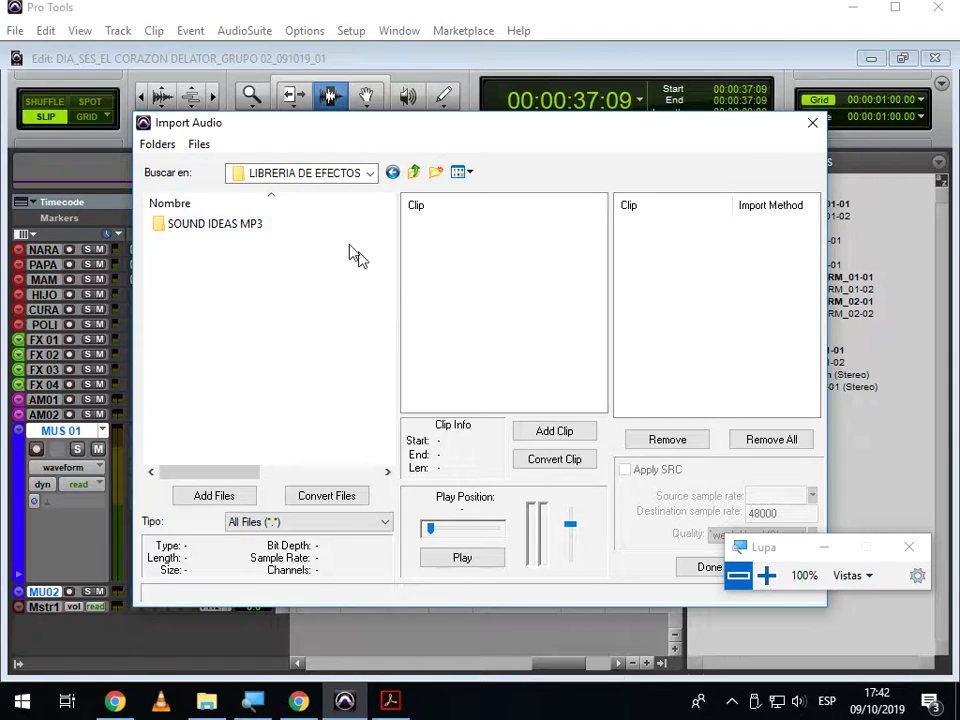
double_click(239, 228)
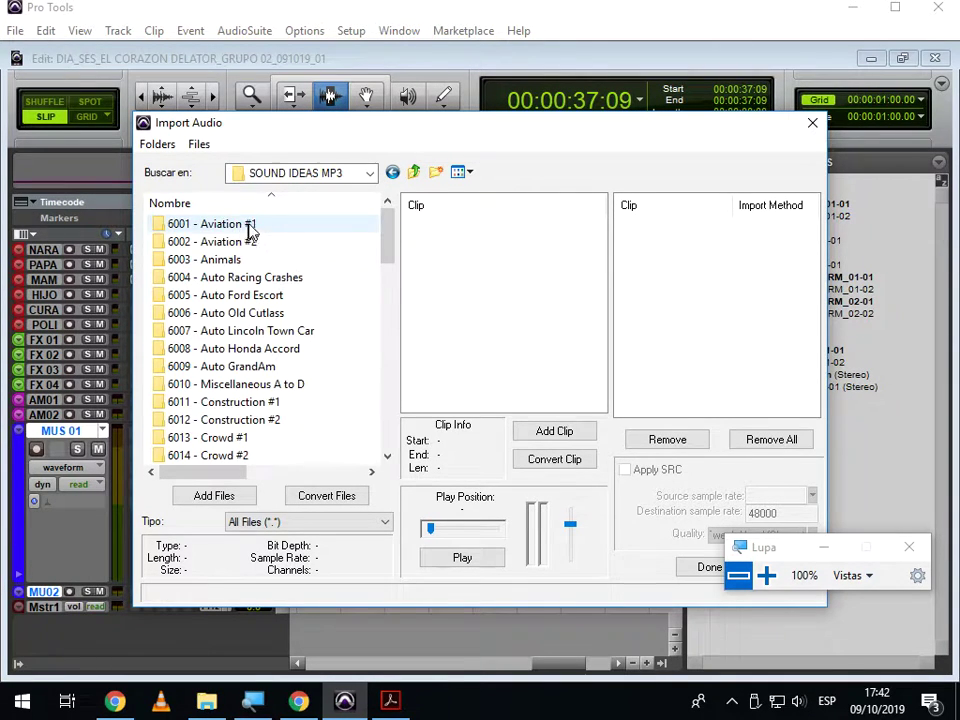
mouse_move(392, 237)
left_mouse_down()
mouse_move(380, 251)
mouse_move(386, 268)
mouse_move(385, 246)
left_mouse_up()
double_click(208, 228)
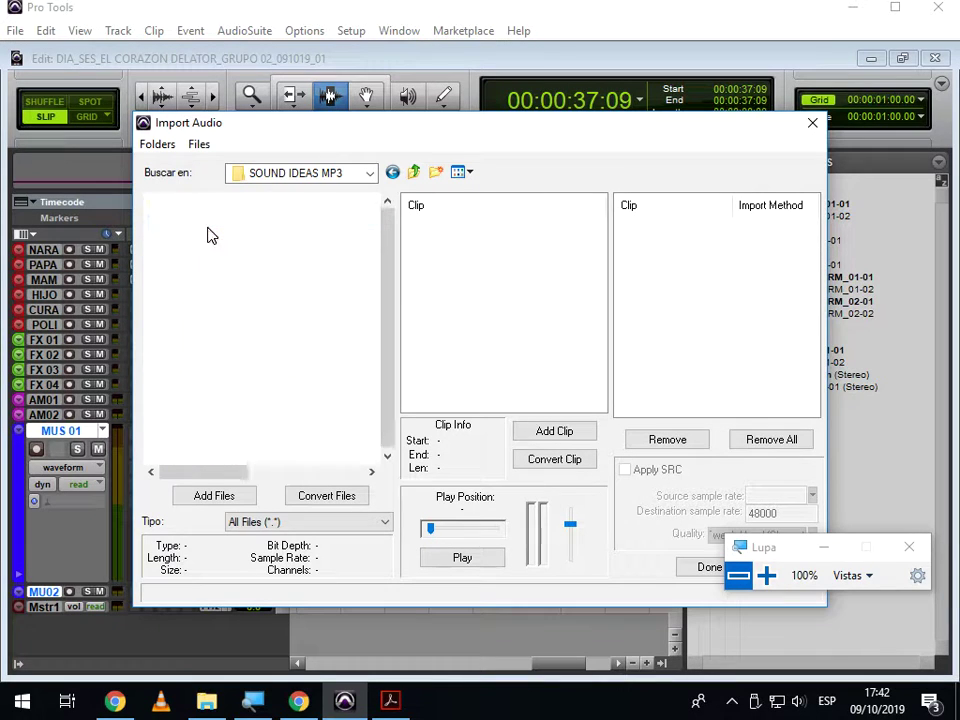
Find track 39 in the 6003 - Animals folder and preview it
scroll(383, 248, "down", 2)
scroll(386, 260, "down", 5)
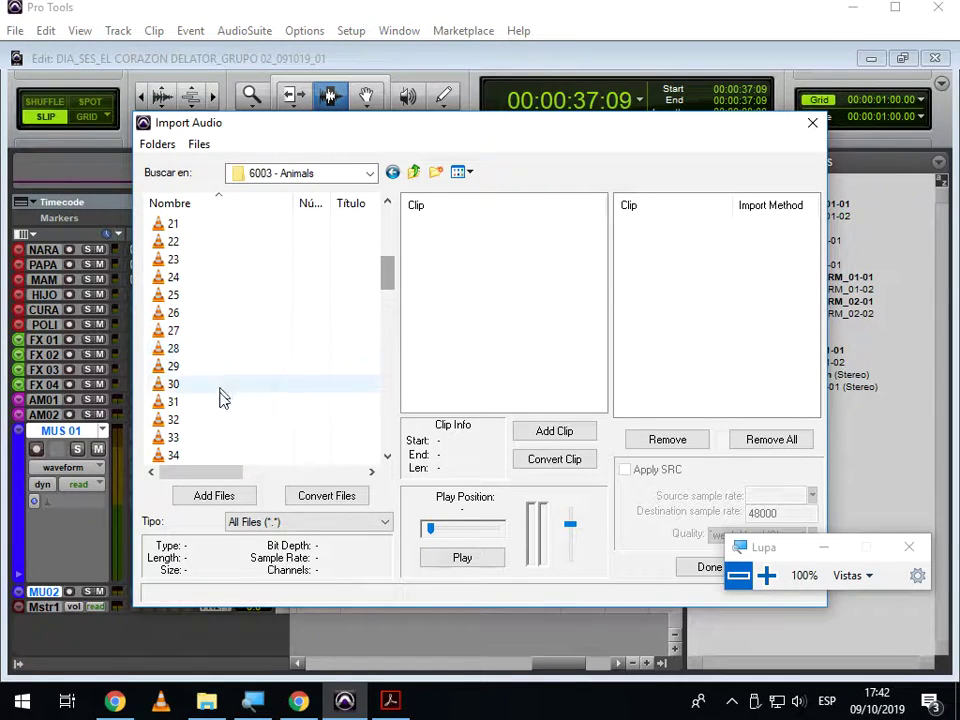
left_click(184, 462)
scroll(182, 458, "down", 2)
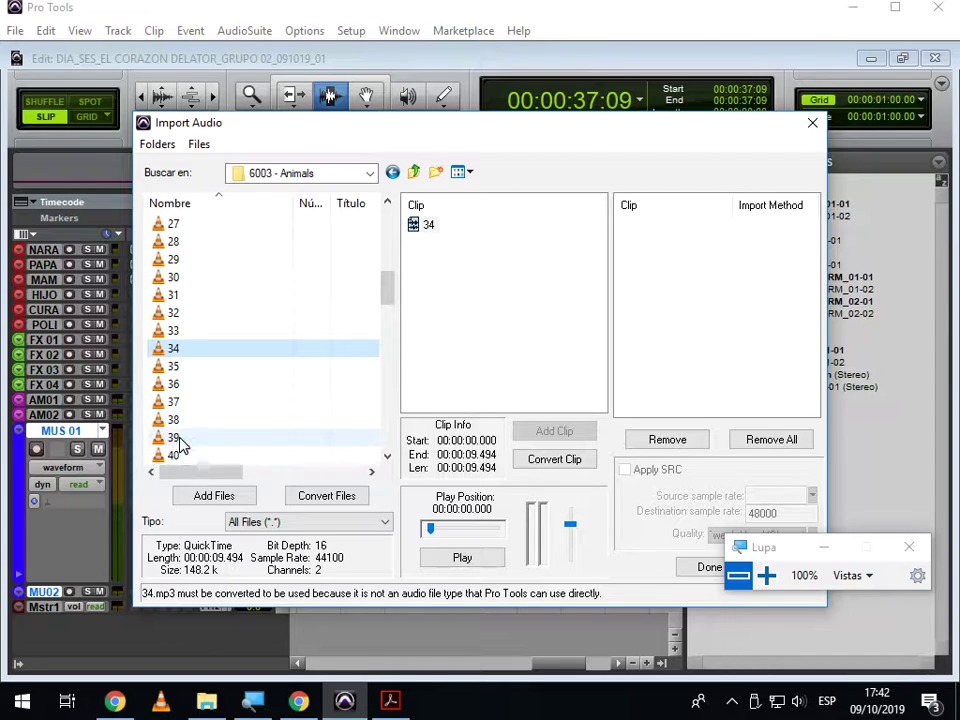
left_click(180, 438)
left_click(477, 562)
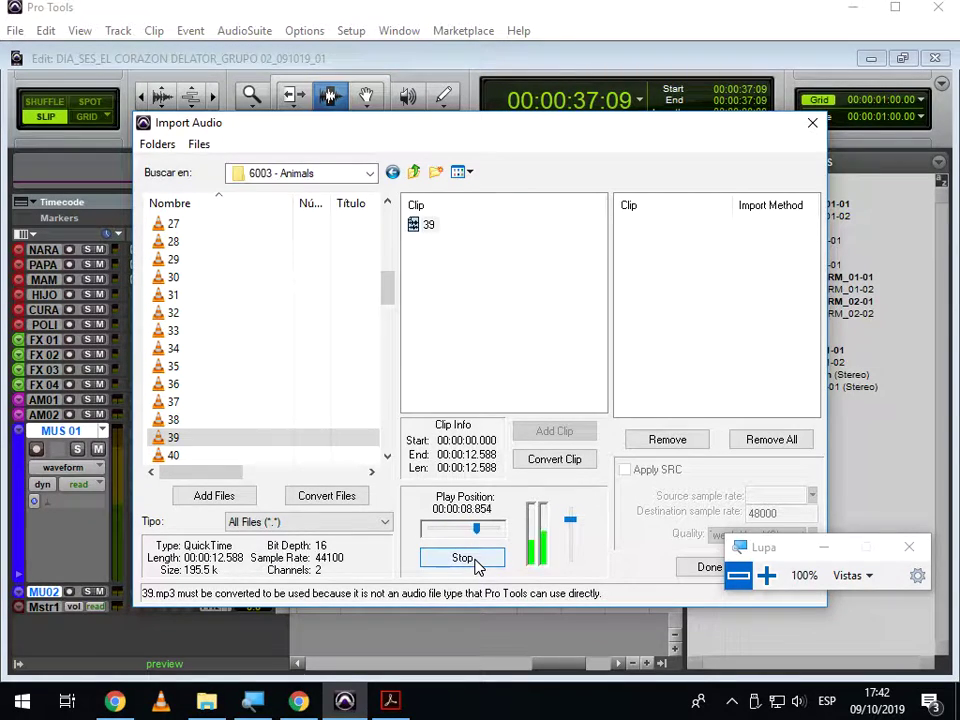
Convert file 39 into the session's Audio Files folder and import it to the Clip List
left_click(173, 440)
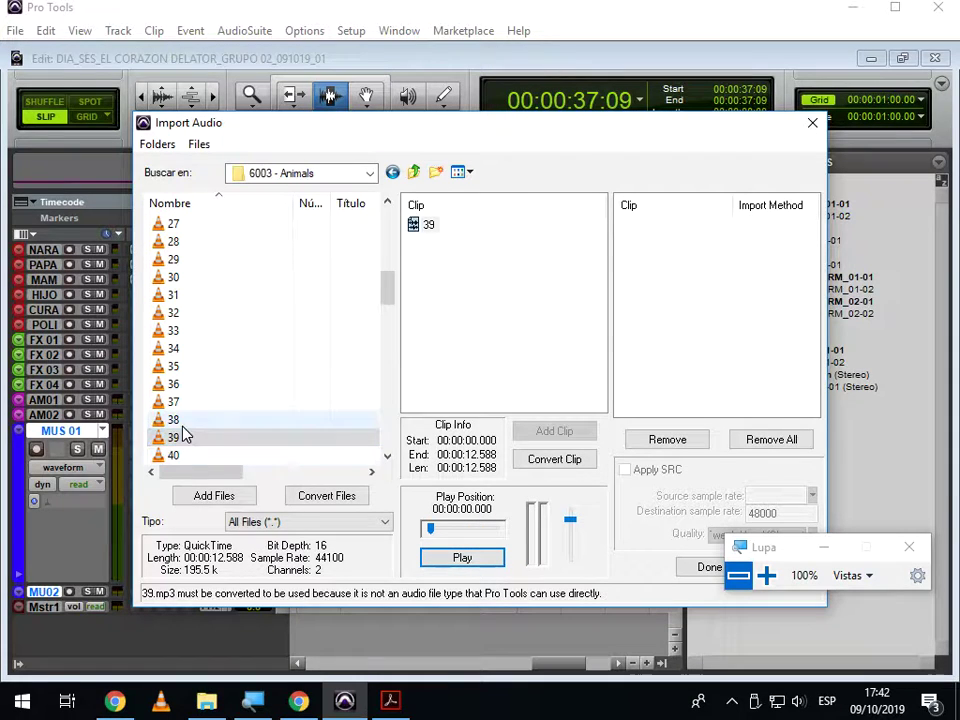
left_click(328, 496)
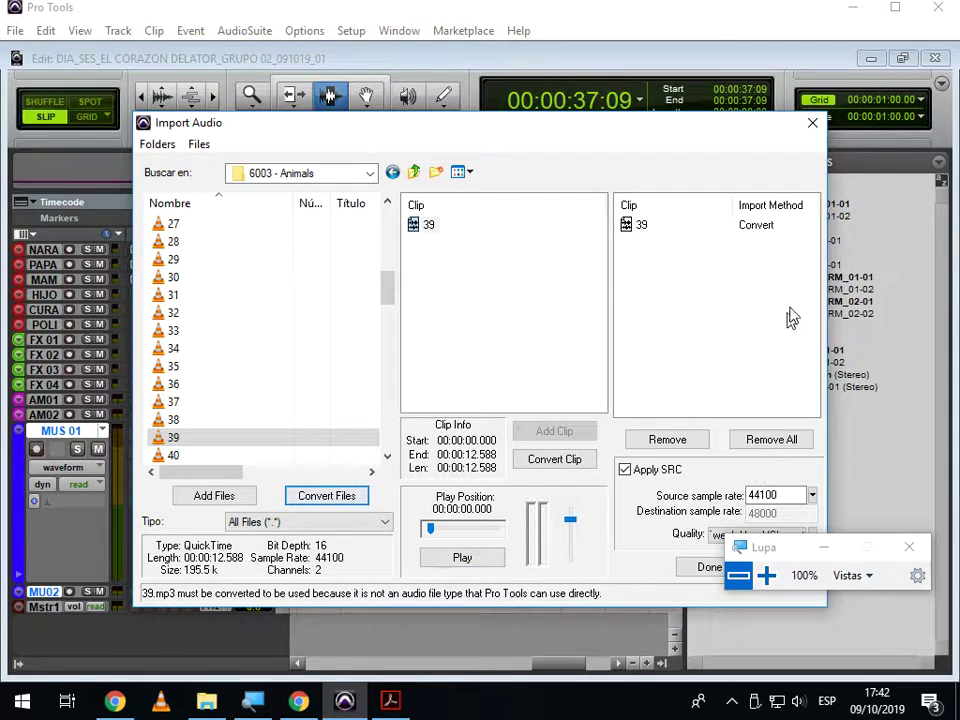
left_click(708, 568)
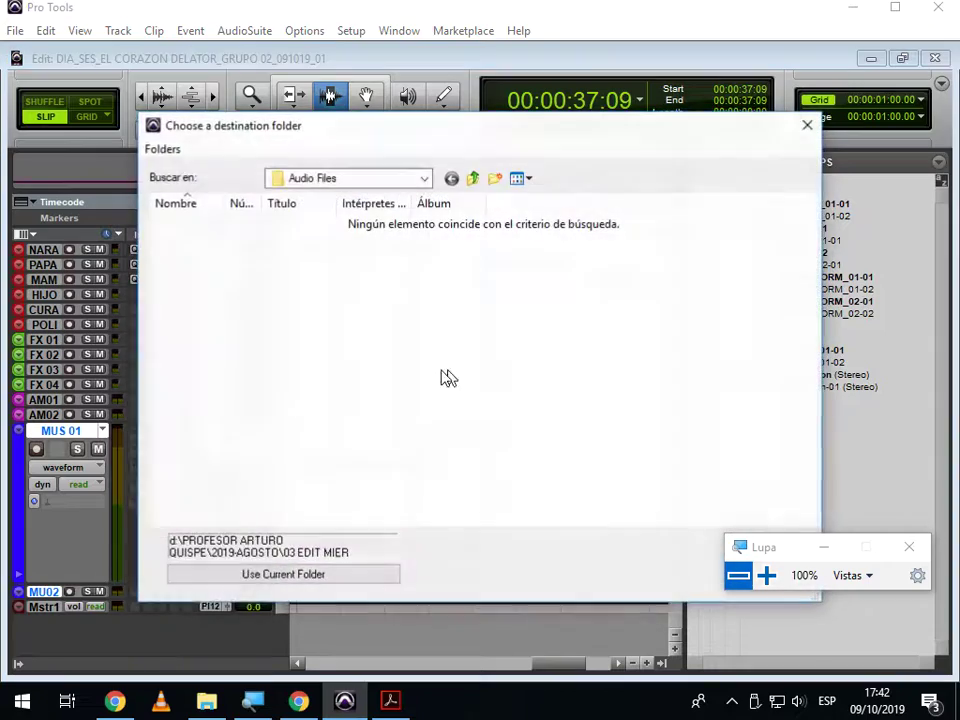
left_click(317, 577)
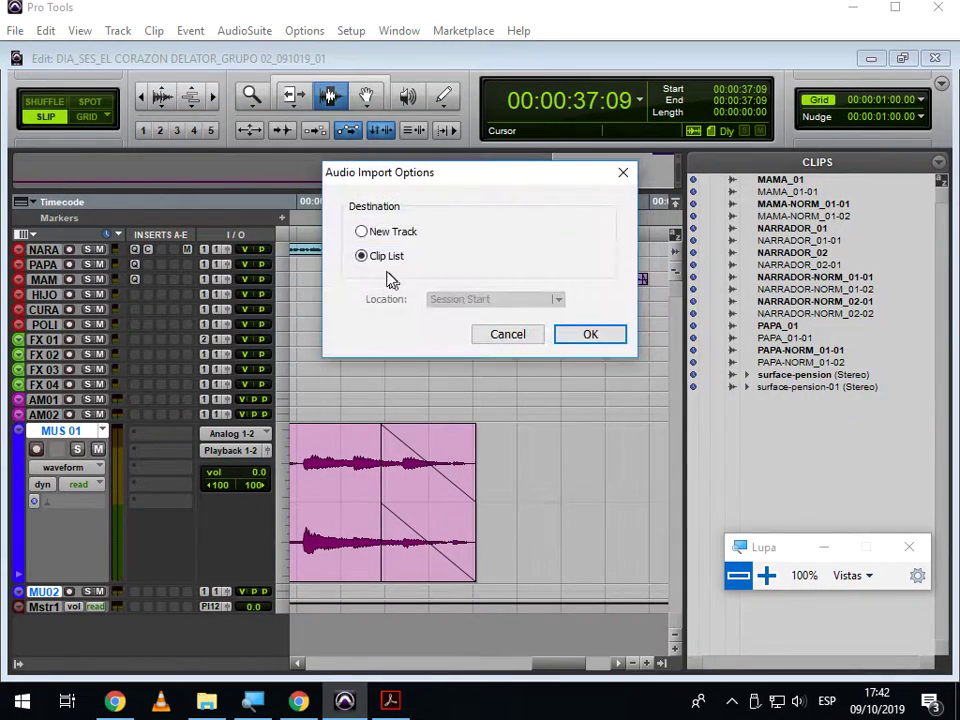
left_click(383, 236)
left_click(387, 258)
left_click(388, 236)
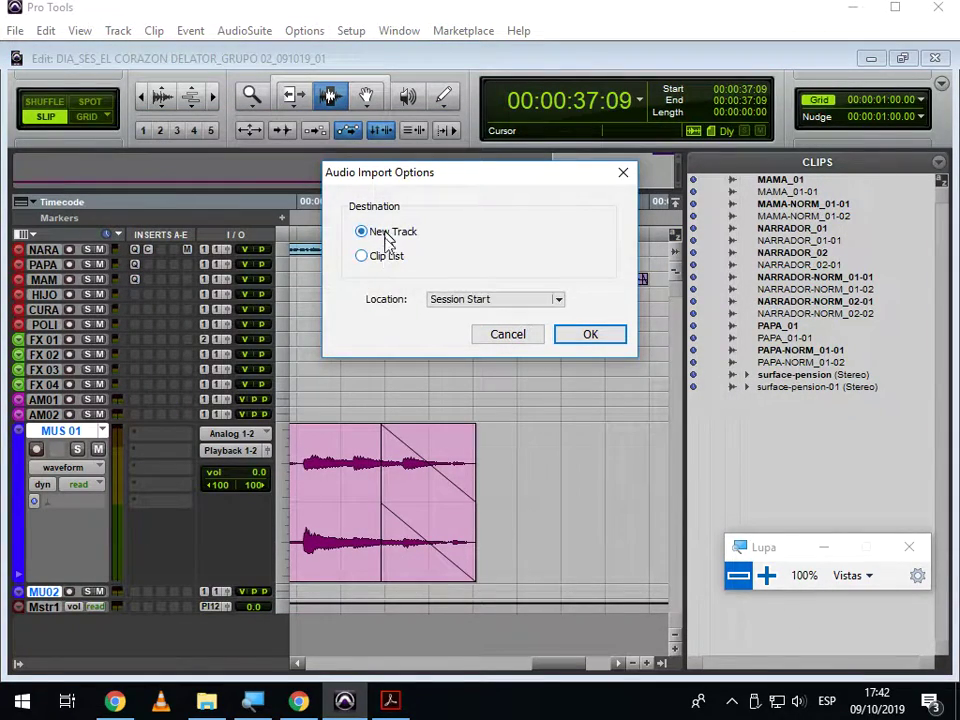
left_click(387, 257)
left_click(591, 335)
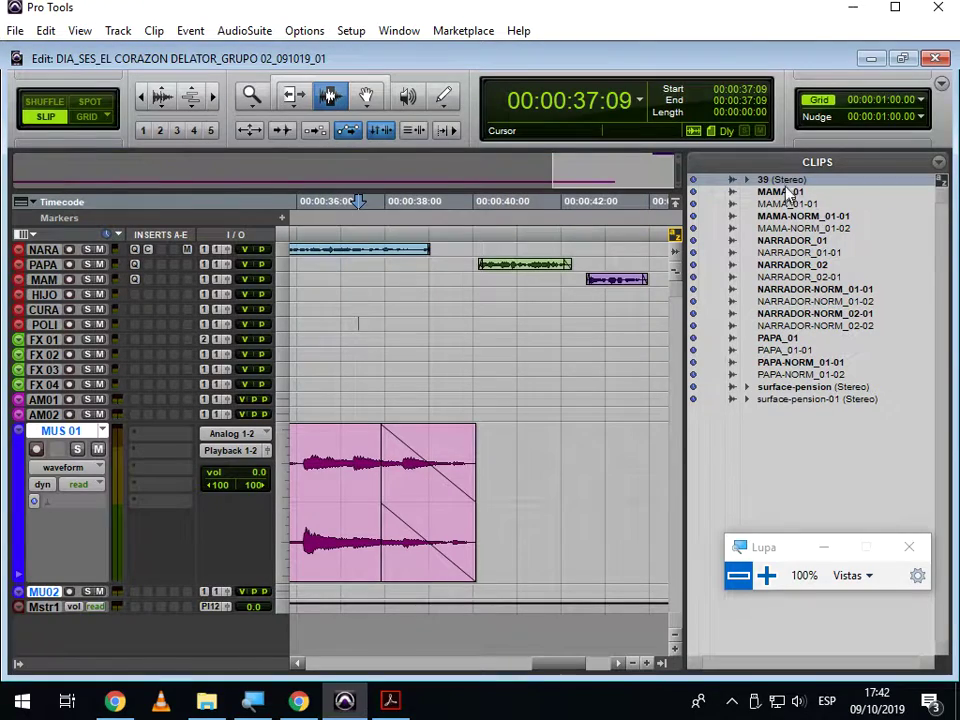
Magnify the screen to 200%, expand the 39 stereo clip and place its 39.L channel on the FX 01 track
left_click(769, 577)
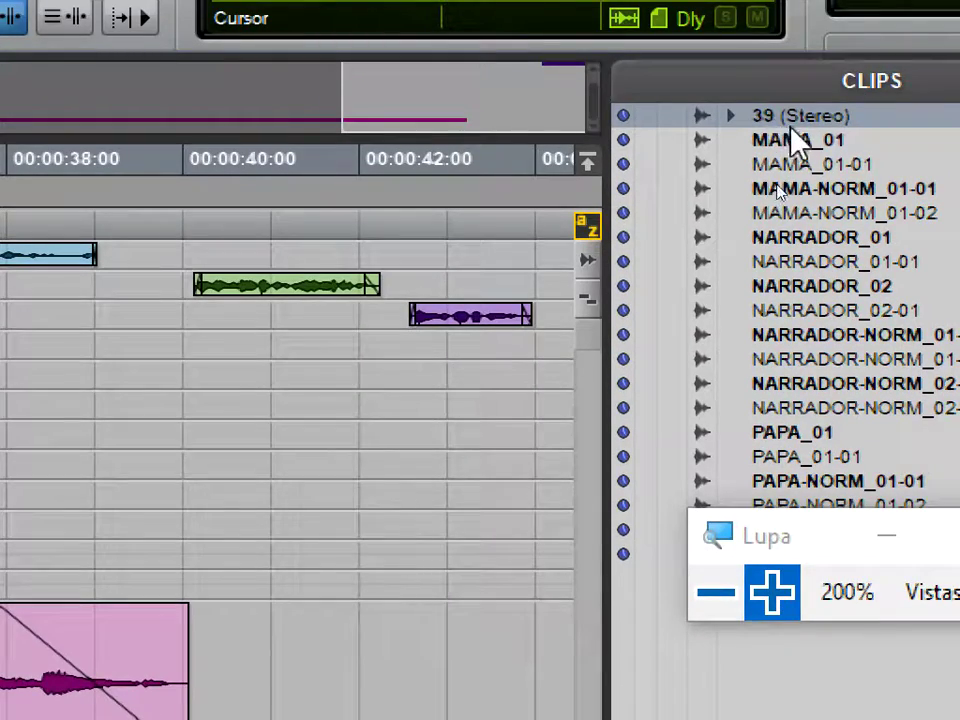
left_click(731, 117)
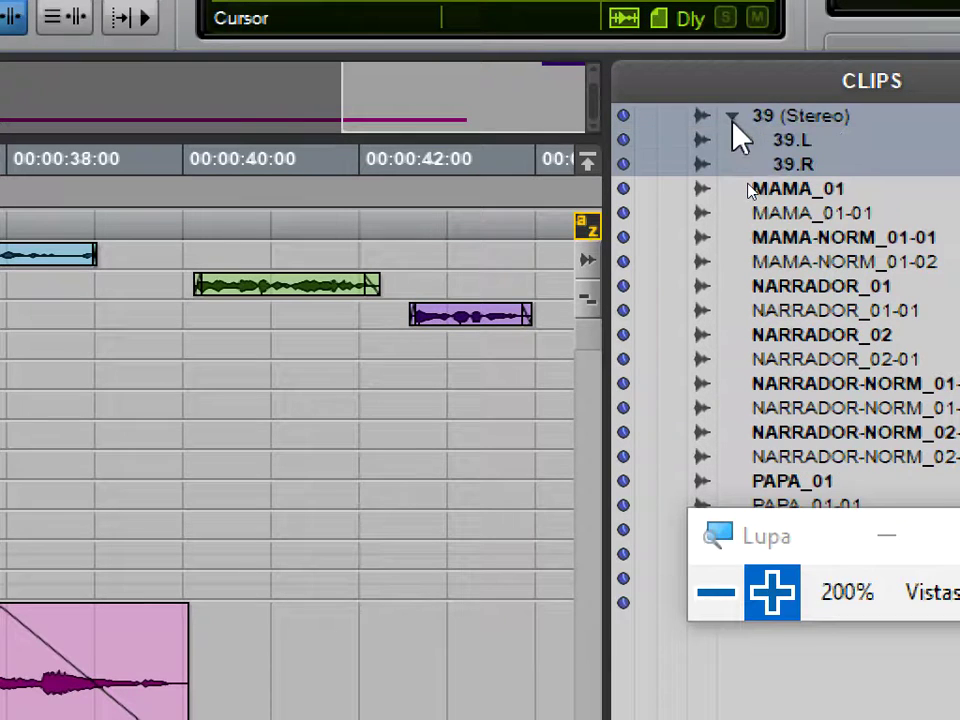
left_click(778, 262)
left_click(800, 140)
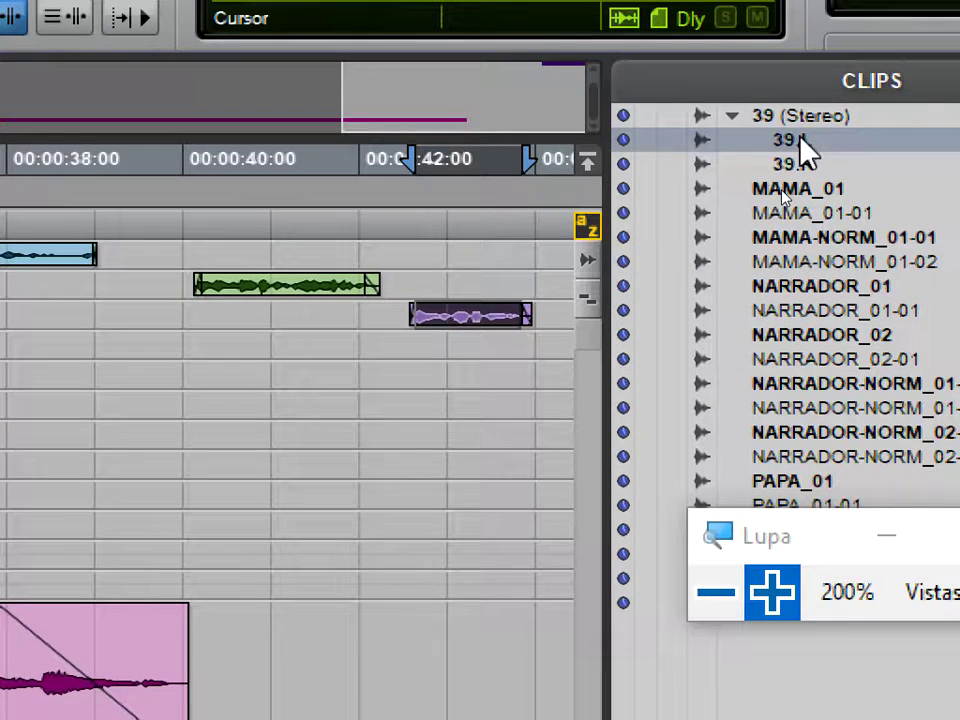
left_click_drag(793, 144, 615, 495)
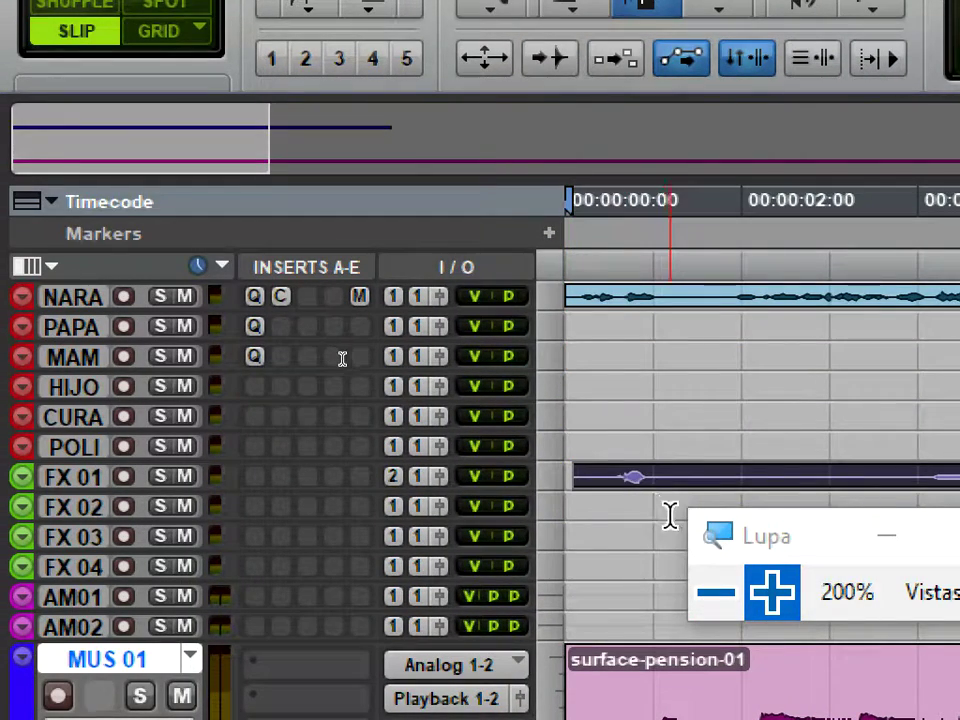
Enlarge the FX 01 track's height, return the magnifier to 100% and hide the Clips list
key("r")
key("r")
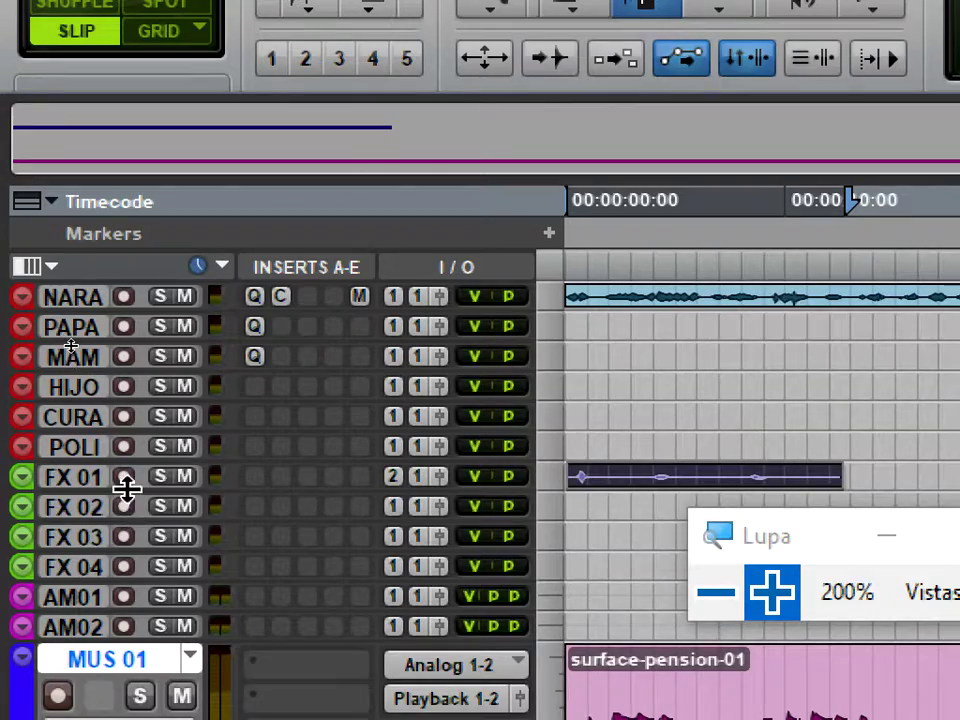
left_click_drag(126, 489, 126, 639)
left_click(725, 595)
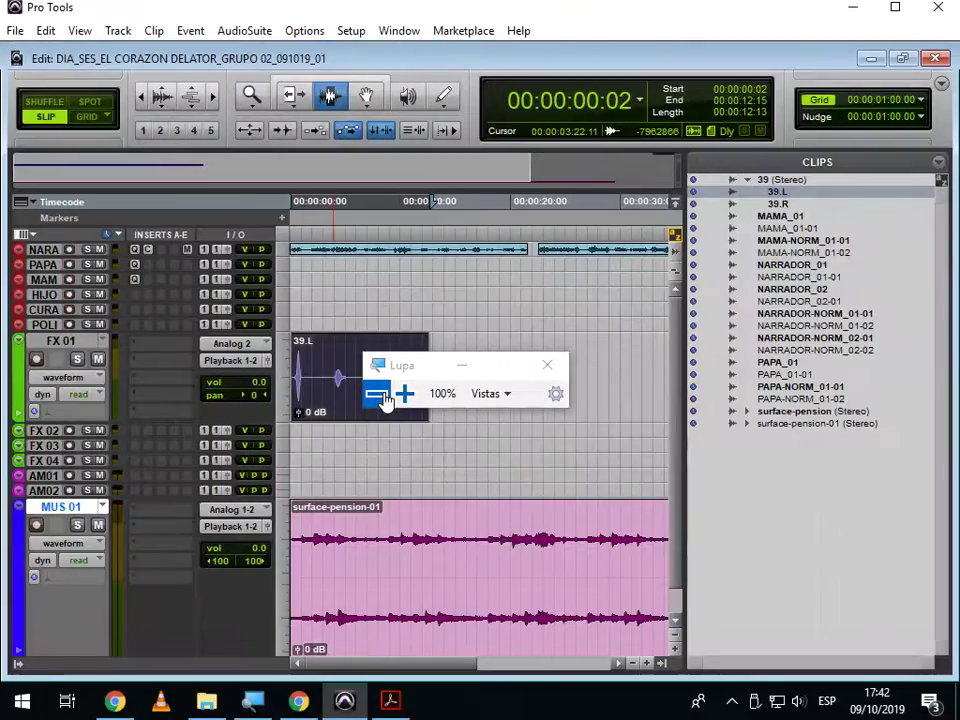
left_click(661, 663)
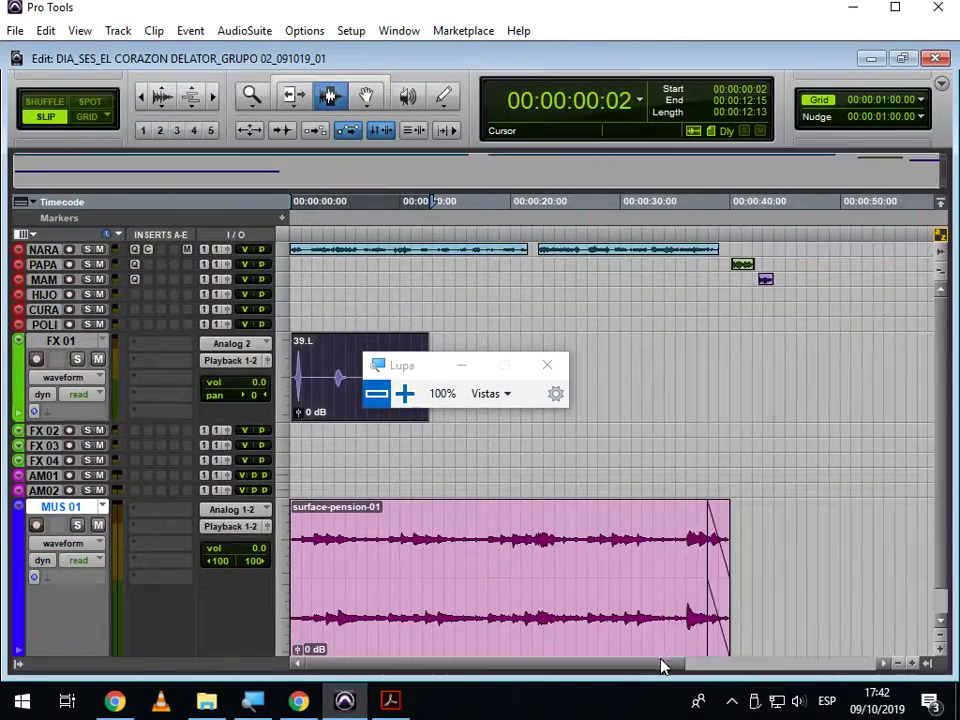
Move the magnifier window off the cat clip and shift clip 39.L on FX 01 to start at 00:00:17:13
left_click_drag(458, 378, 785, 415)
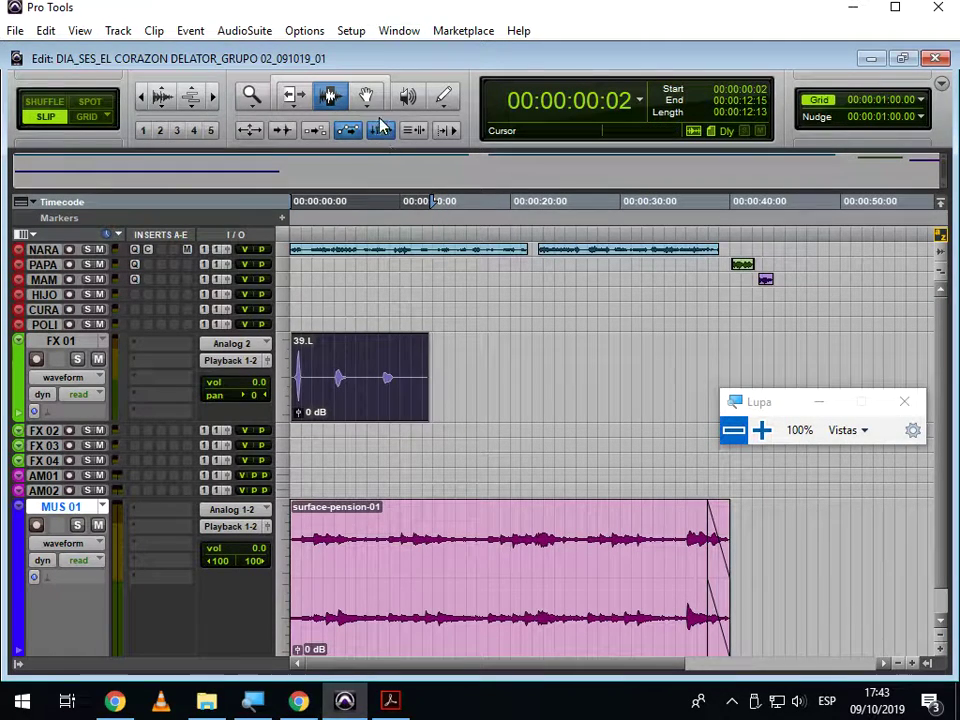
left_click(375, 96)
left_click_drag(357, 378, 523, 379)
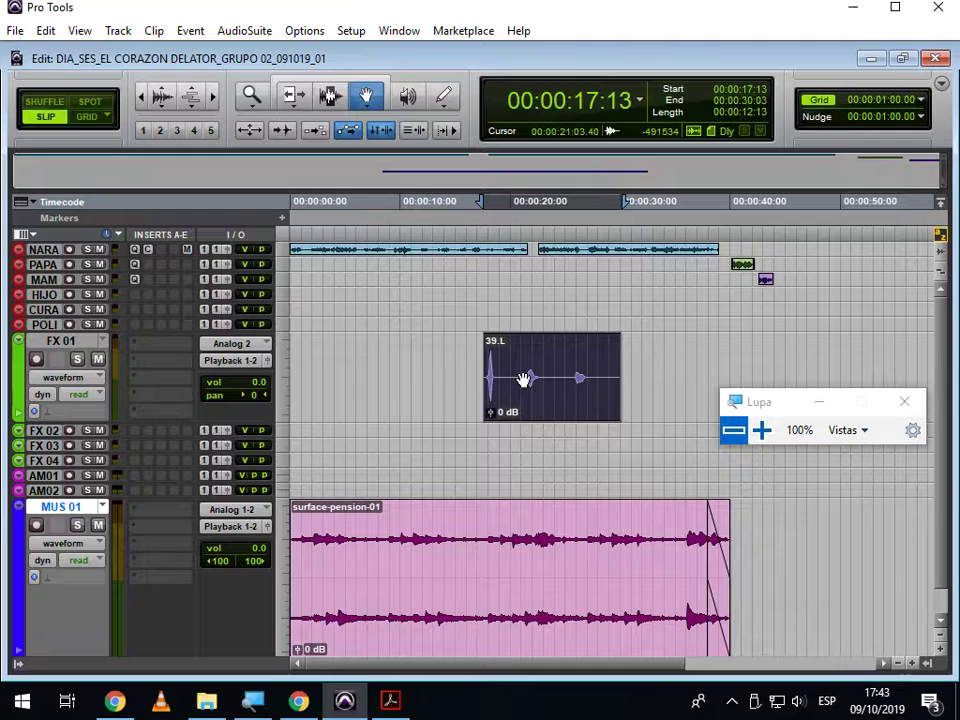
Solo the FX 01 track and play clip 39.L from 00:00:17:19 to audition the meows
left_click(332, 100)
left_click(374, 323)
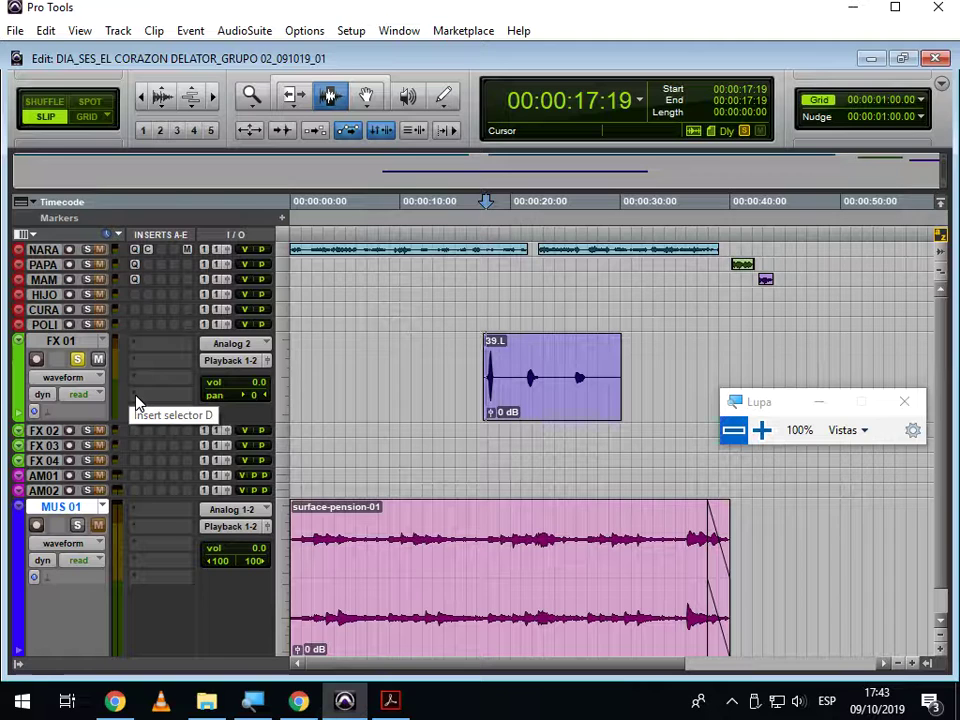
key("space")
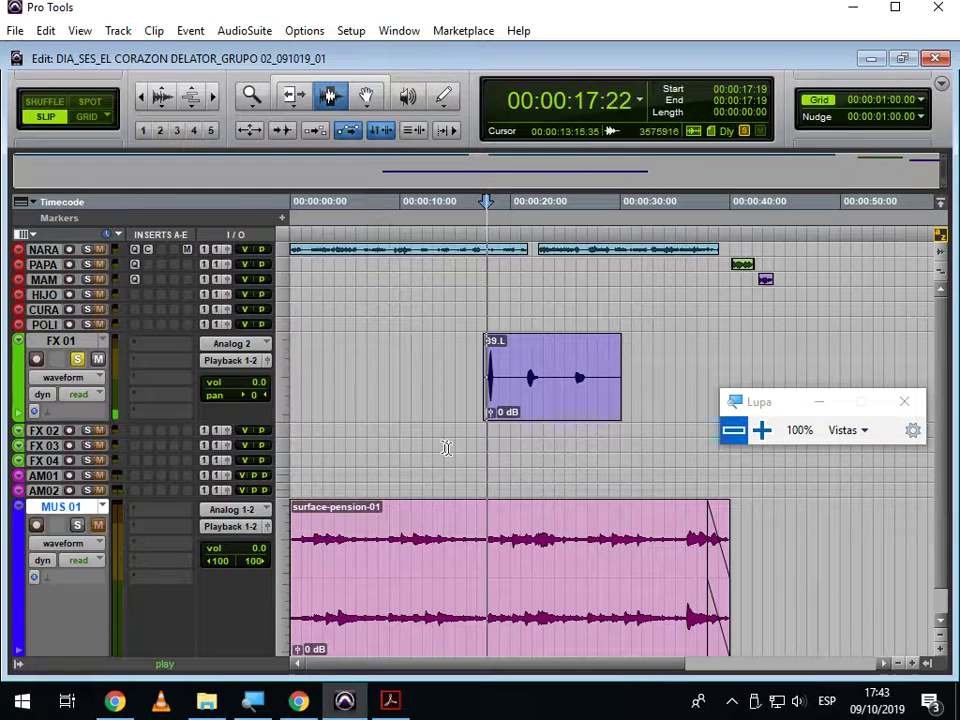
key("space")
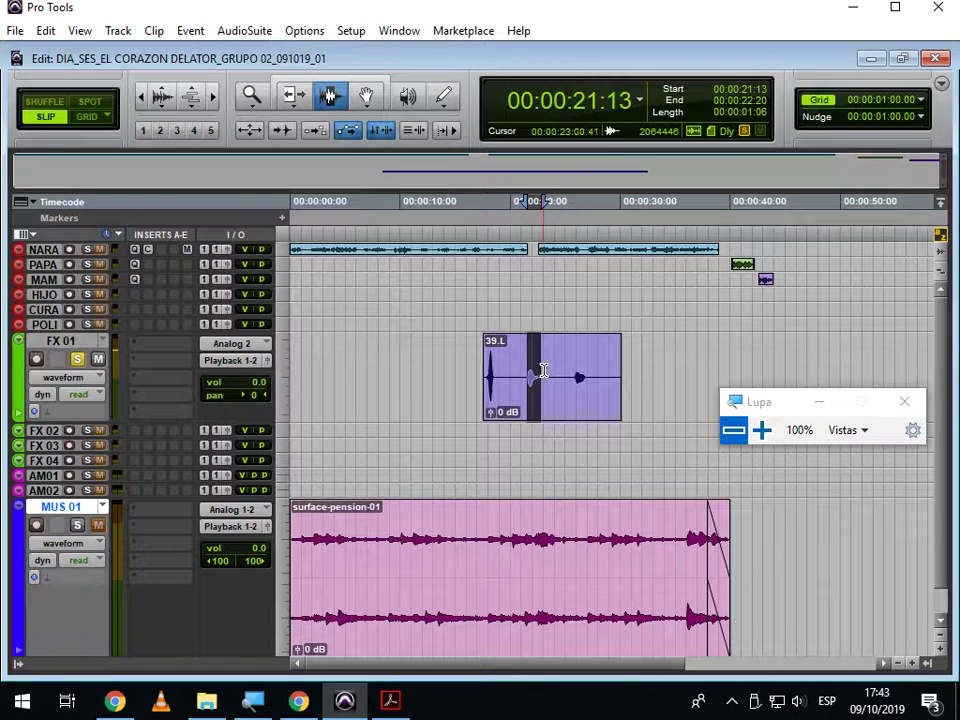
Trim clip 39.L to its second meow, 00:00:21:13 to 00:00:22:20, and move it across the gap between the PAPA and MAMA dialogue clips
key("ctrl+t")
key("F8")
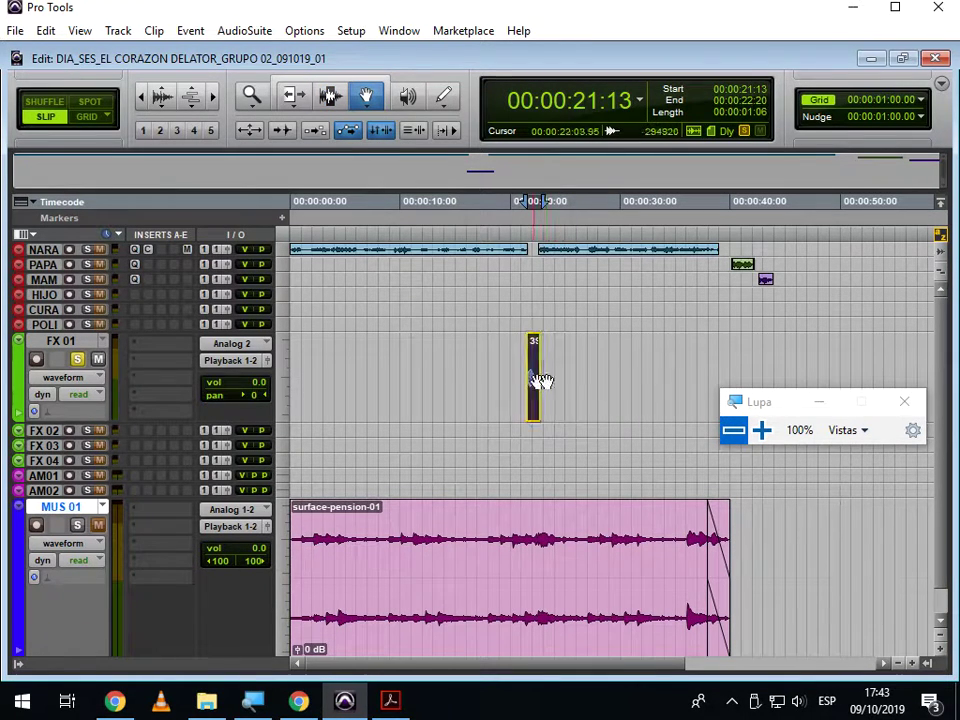
left_click_drag(540, 380, 750, 385)
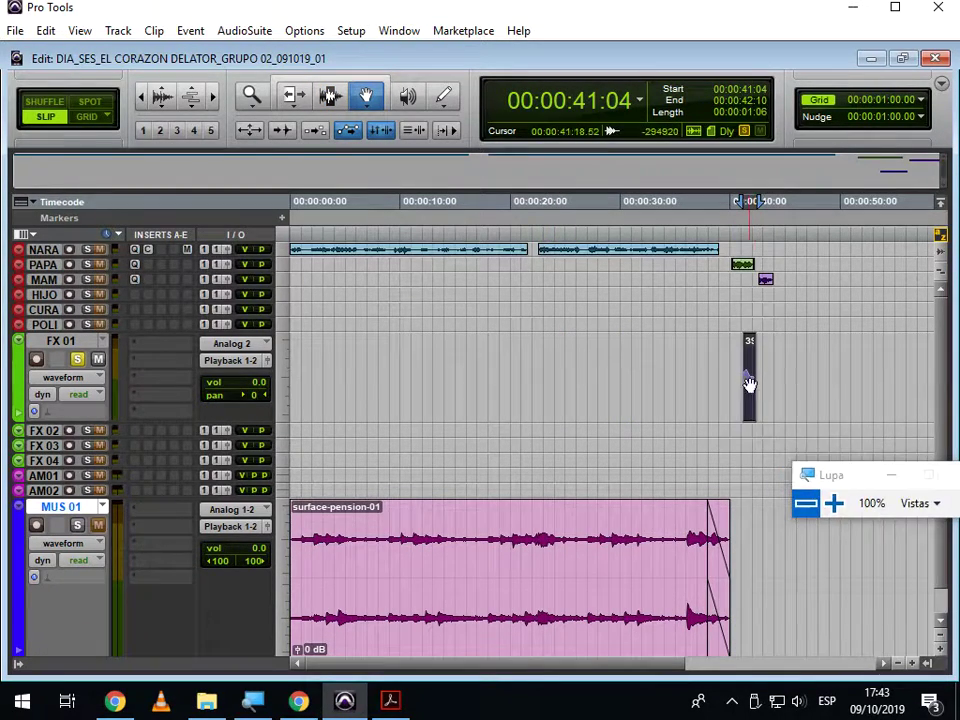
key("t")
key("t")
left_click_drag(651, 384, 582, 374)
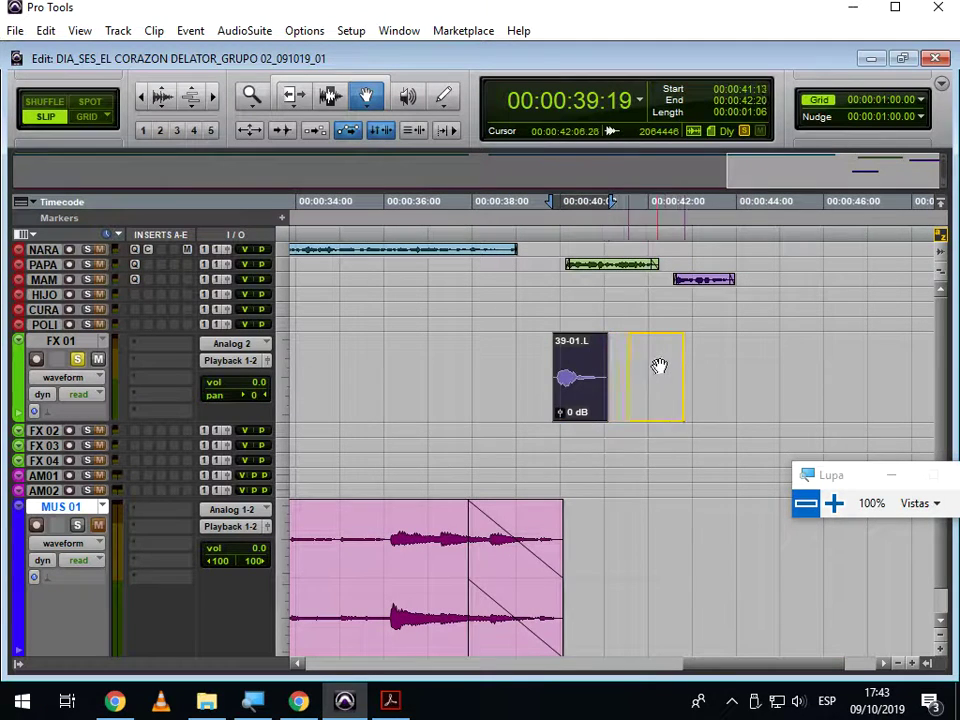
left_click_drag(659, 366, 669, 364)
Play the soloed FX 01 track from 00:00:41:09 to check the meow in its new position
key("F7")
left_click(621, 327)
key("space")
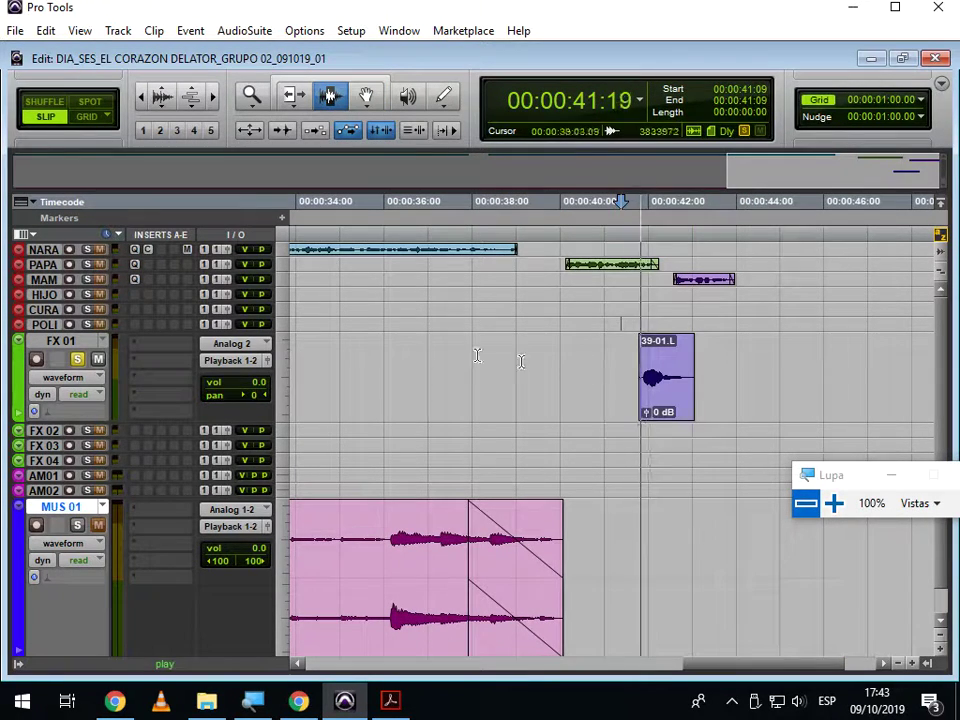
key("space")
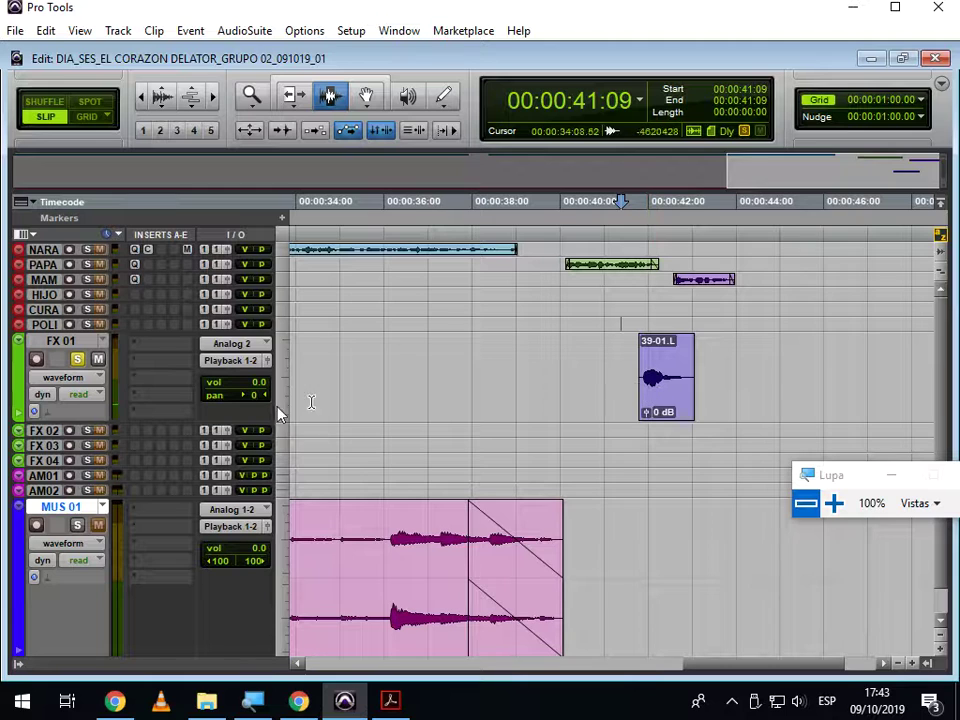
key("space")
key("space")
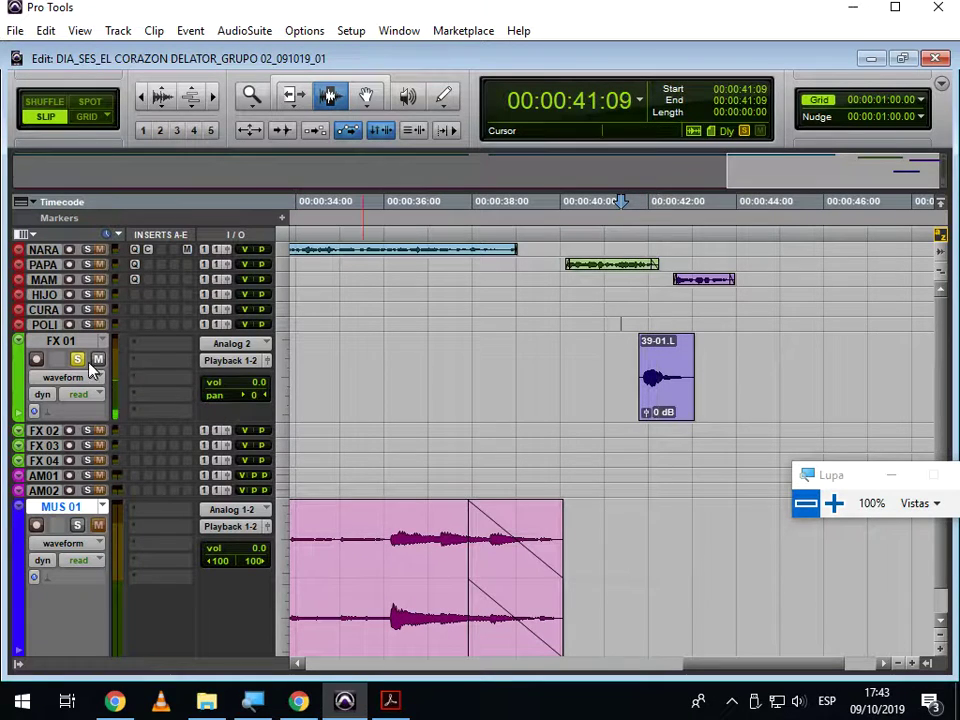
Unsolo the FX 01 track and move clip 39-01.L to start at 00:00:42:00
key("space")
key("space")
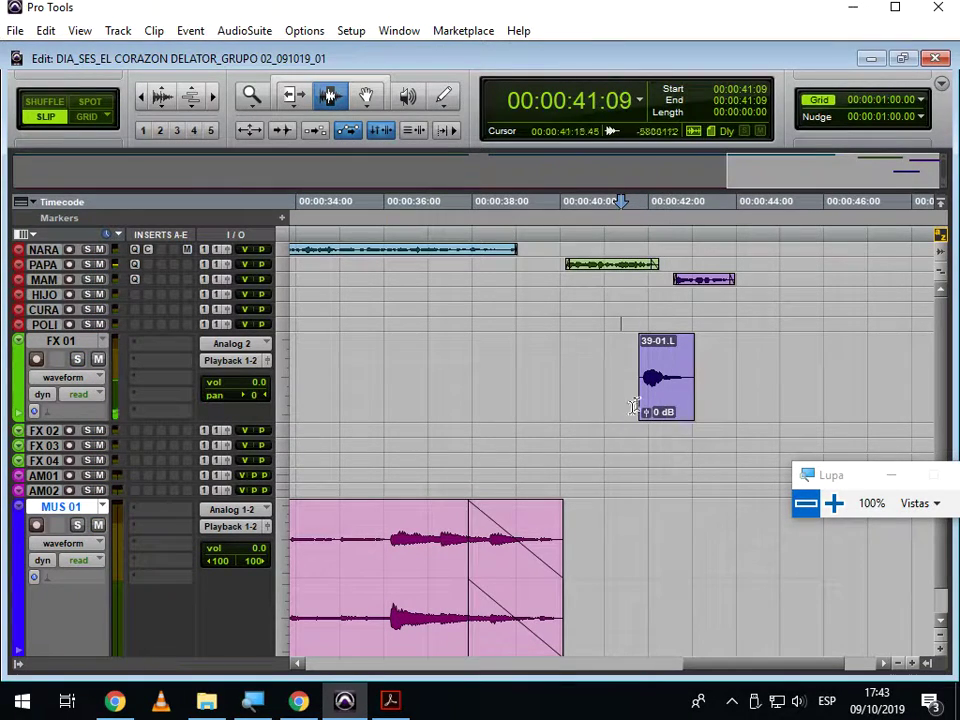
left_click_drag(652, 396, 662, 398)
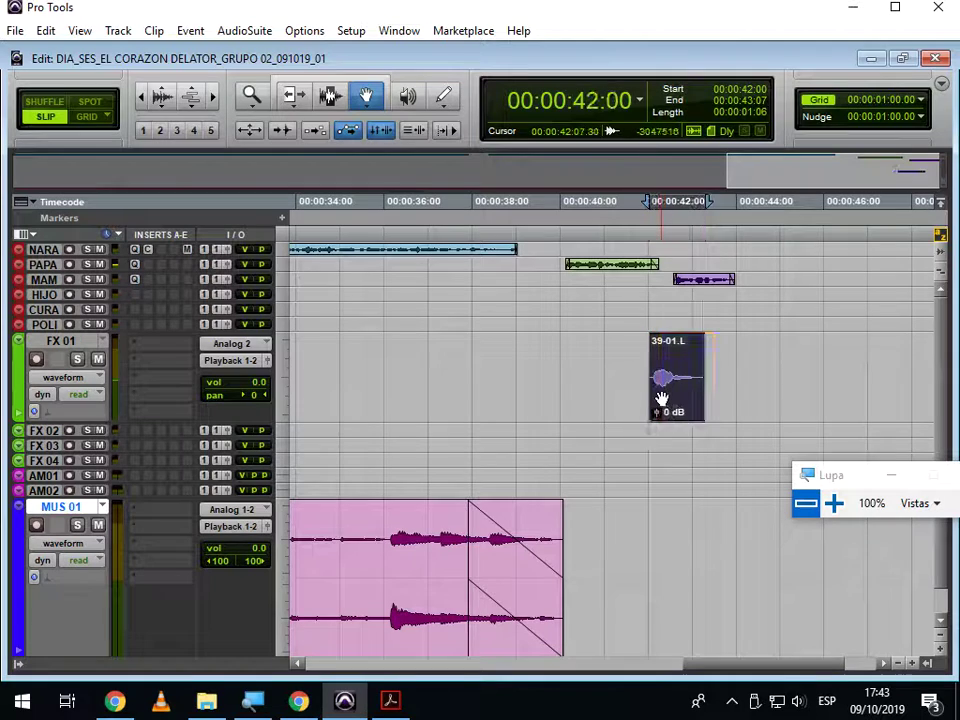
Play the full mix from 00:00:39:17 to check the meow against the PAPA and MAMA dialogue
left_click(549, 346)
key("space")
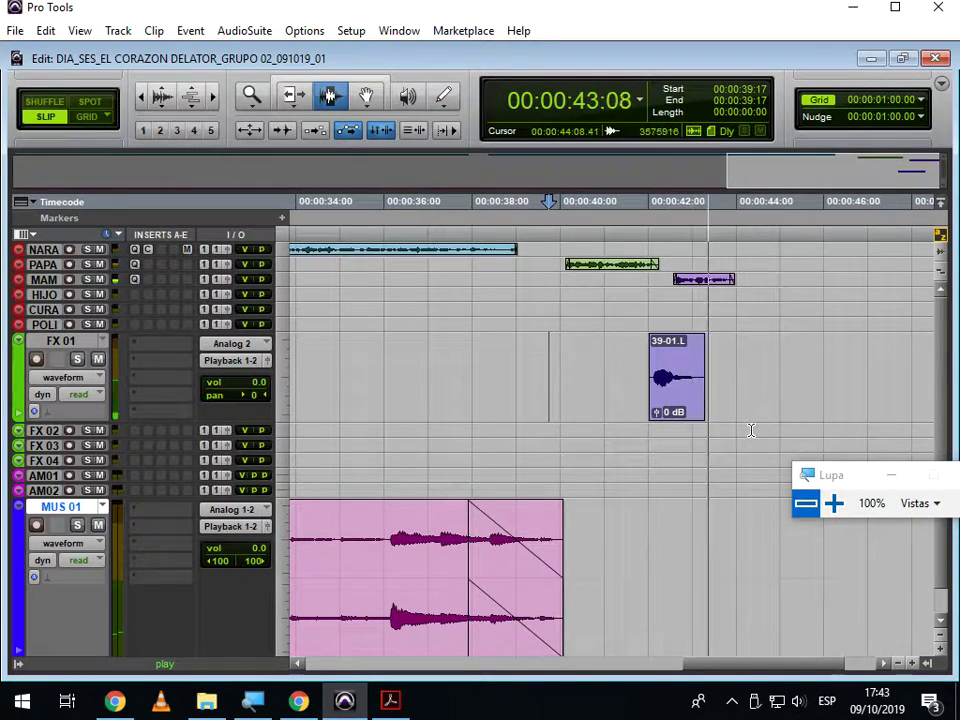
key("space")
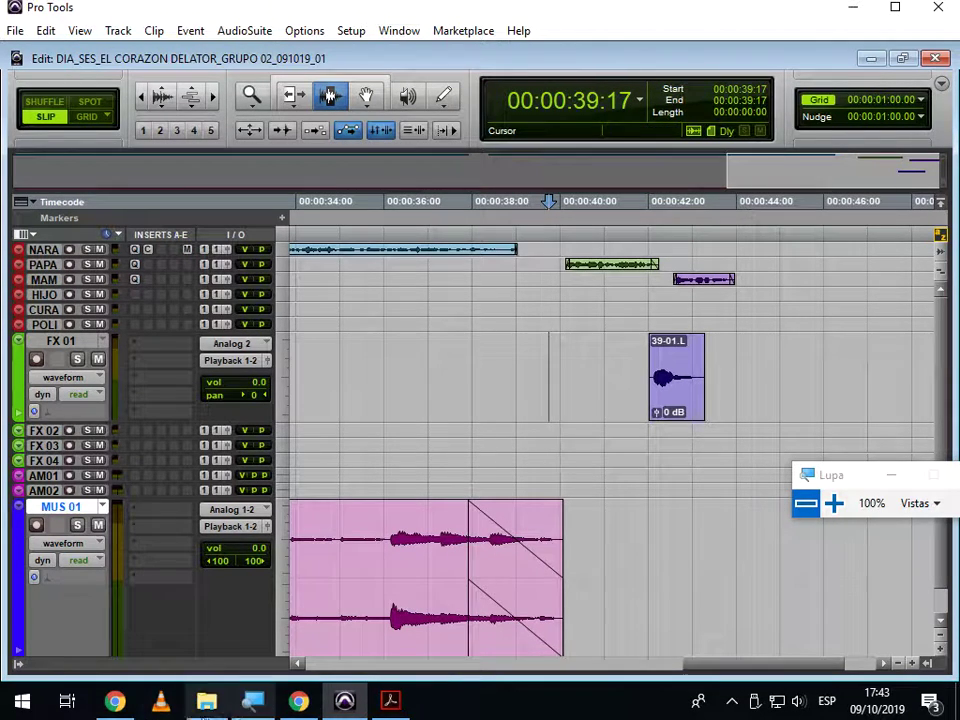
Import sound-effect-rural-garden-ambience from the Descargas folder into the Clip List, converting the file for the session
left_click(15, 30)
mouse_move(50, 267)
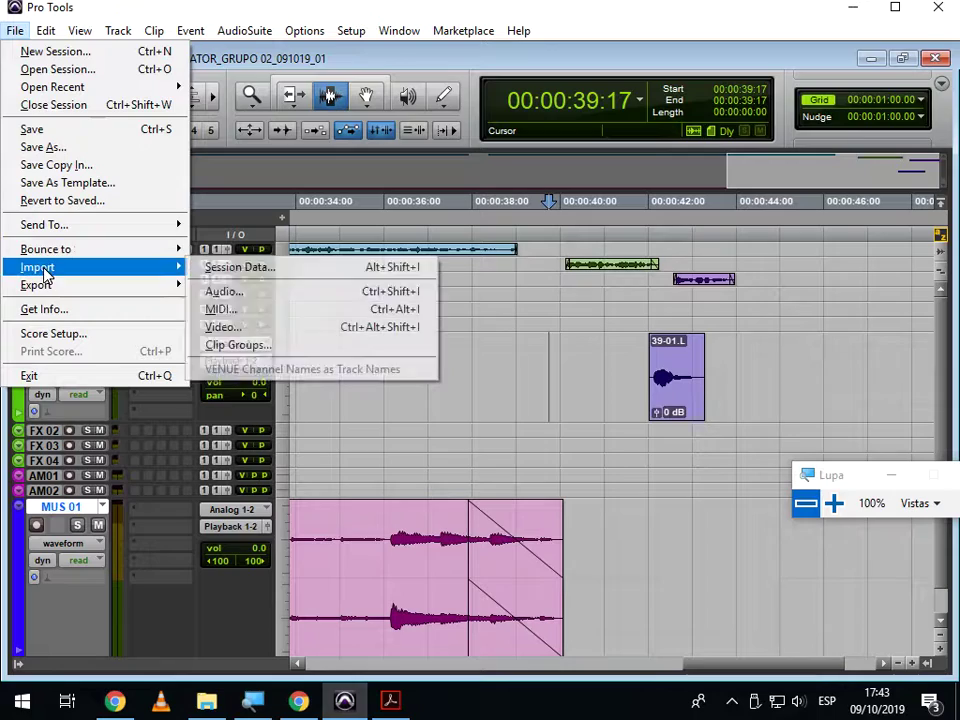
left_click(222, 293)
left_click(275, 173)
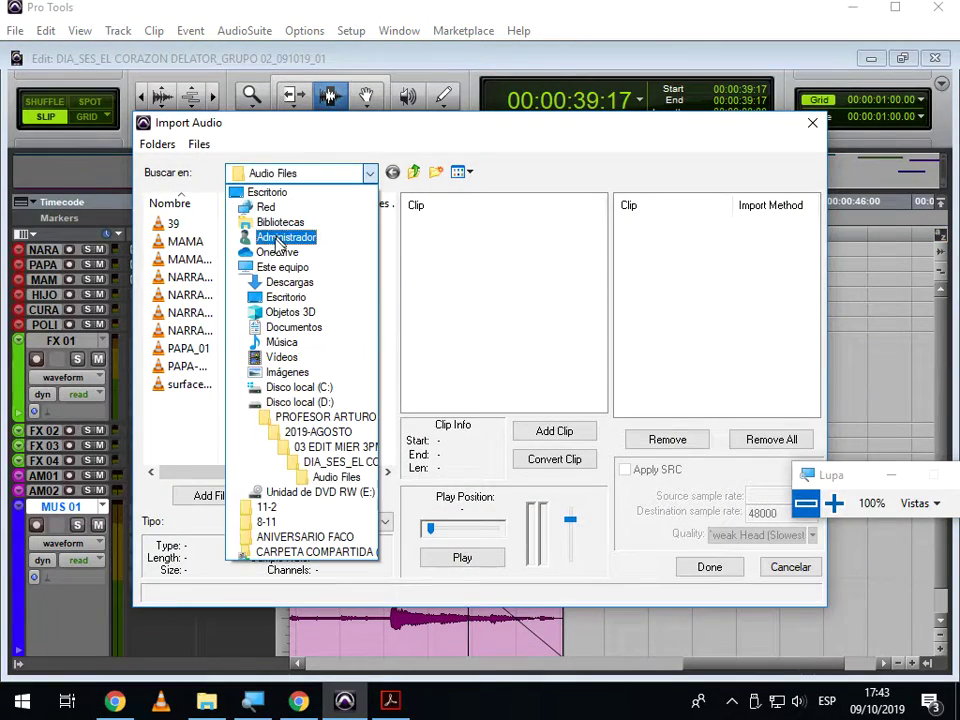
left_click(285, 282)
left_click(200, 224)
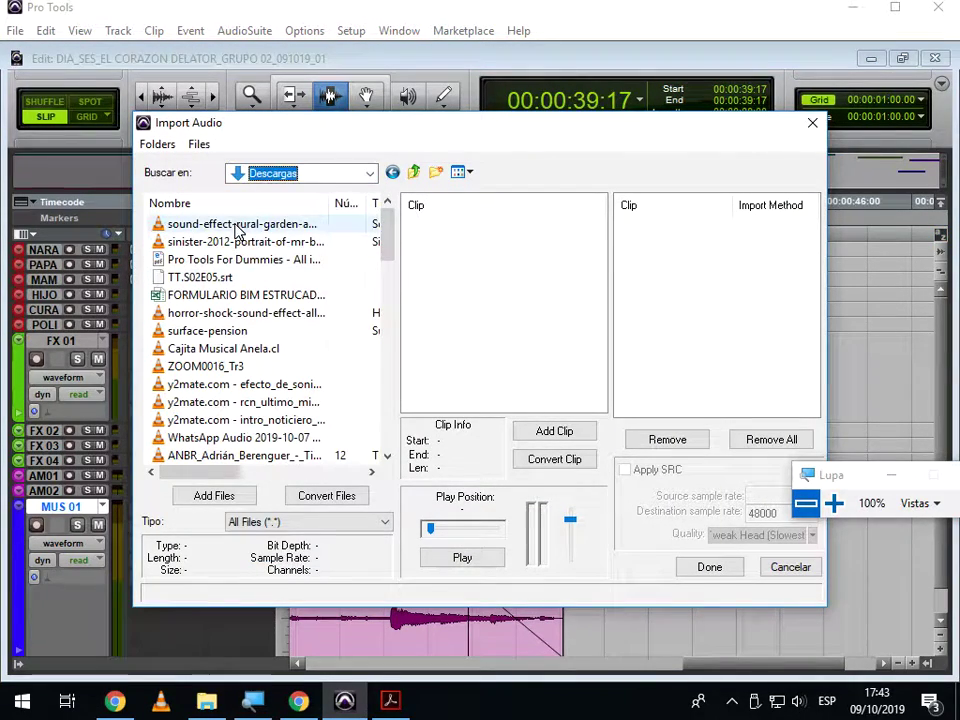
left_click(448, 562)
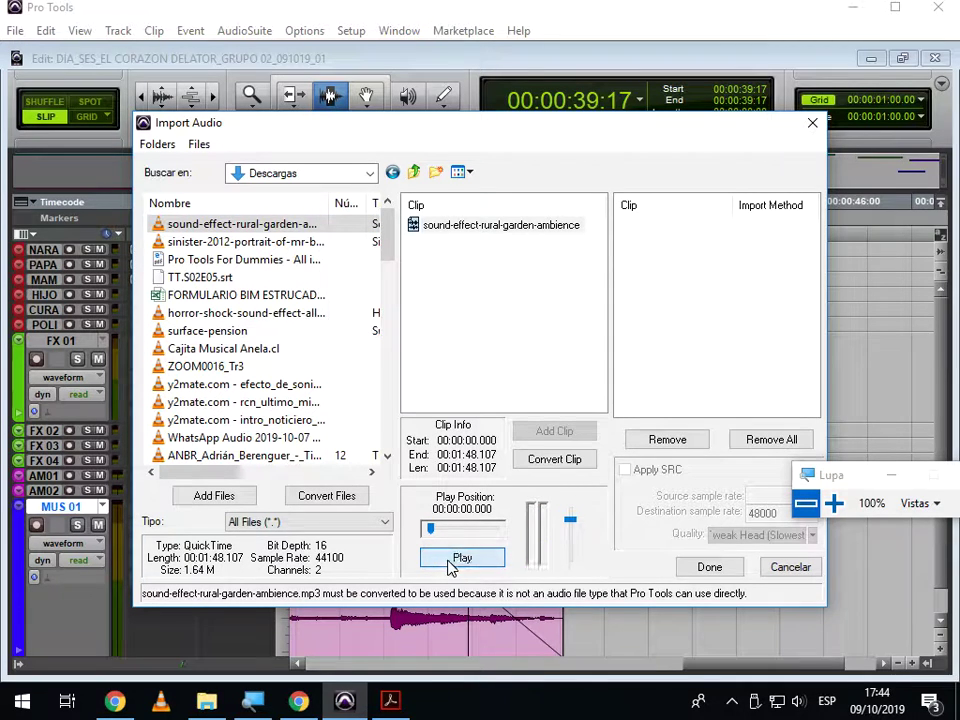
left_click(333, 500)
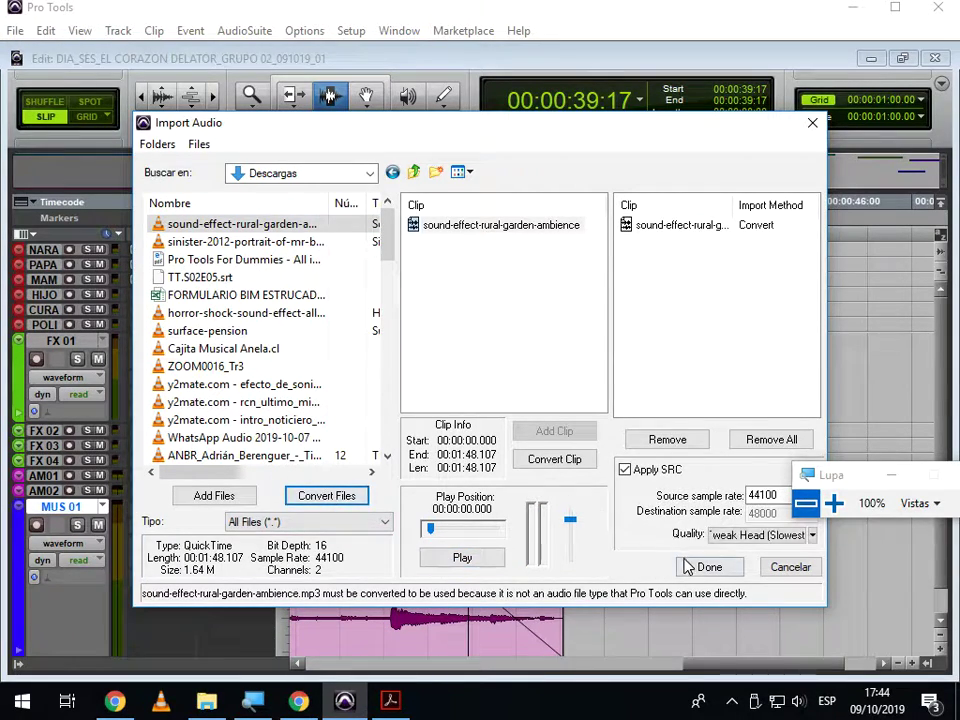
left_click(690, 566)
left_click(339, 574)
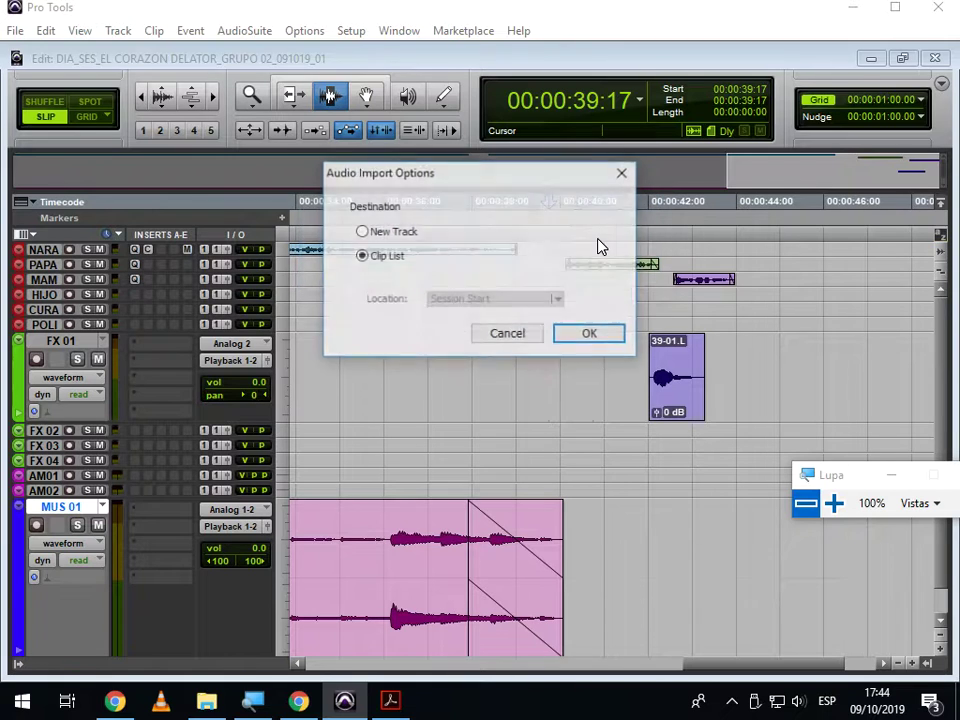
left_click(591, 335)
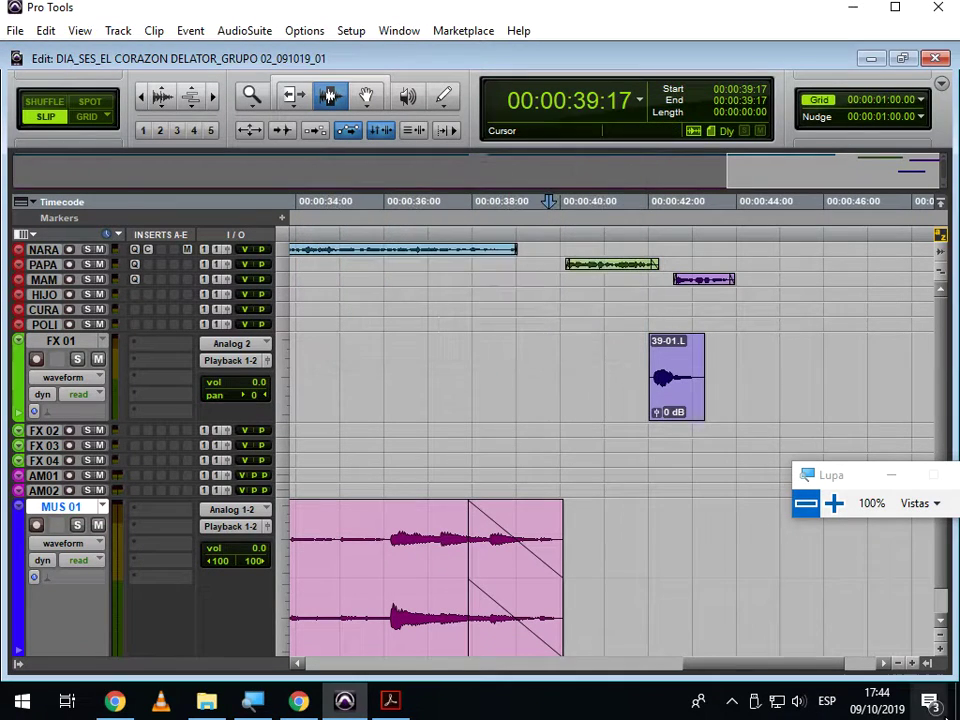
Show the session's clip list and place the rural garden ambience on AM01, starting just after the second NARRADOR clip ends
left_click(927, 664)
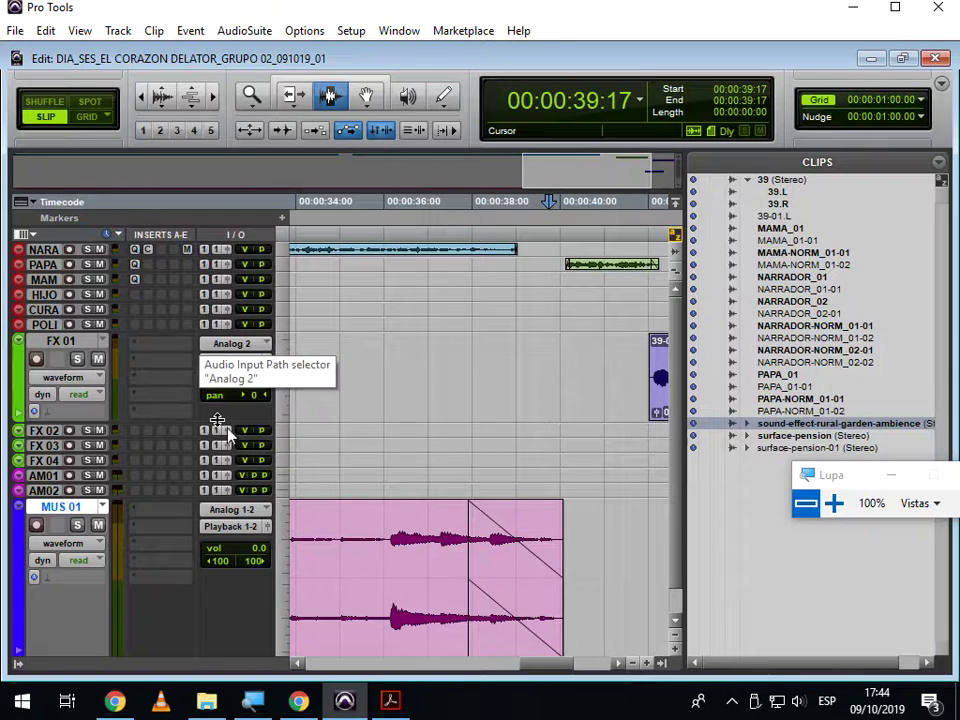
left_click_drag(787, 430, 587, 481)
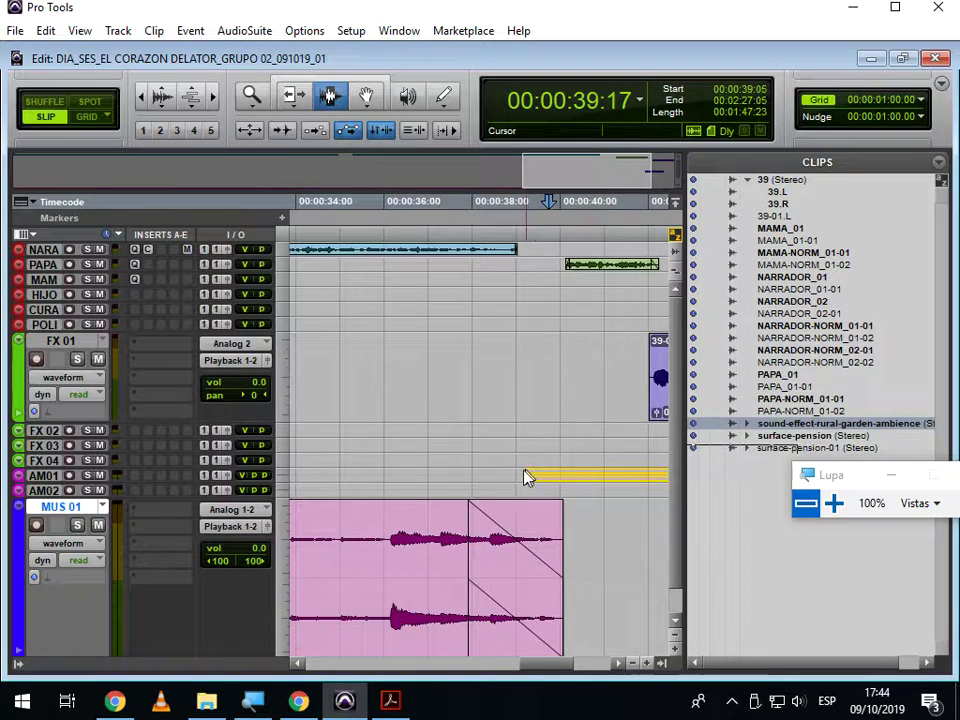
left_click_drag(525, 471, 520, 474)
Play from 00:00:38:19 to check the ambience under the dialogue, narrowing the clip list to give the timeline more room
left_click(508, 430)
key("space")
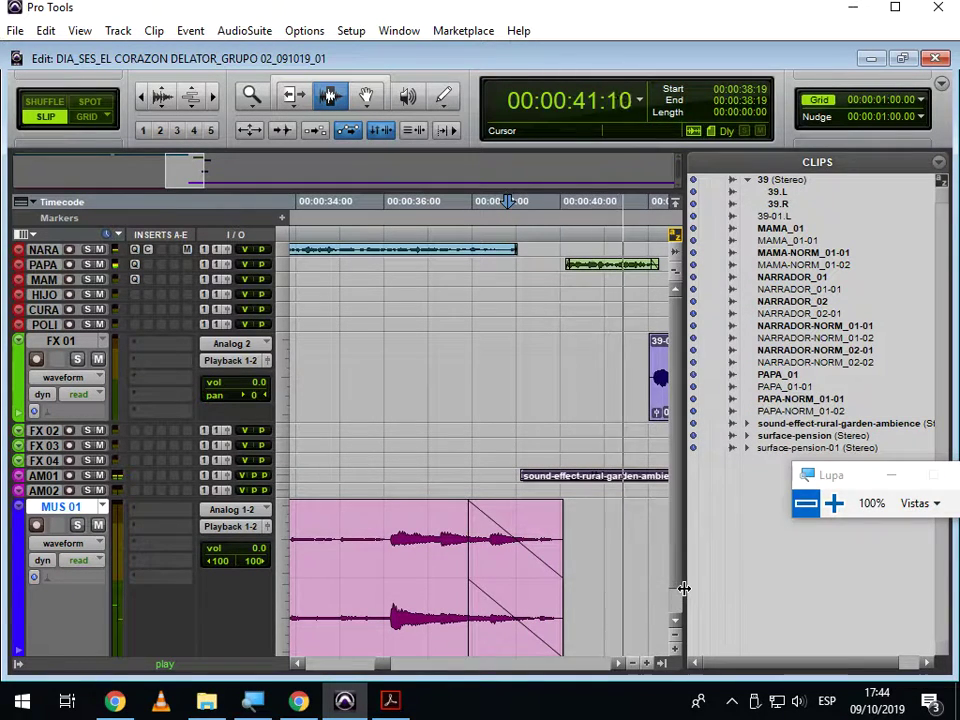
left_click_drag(683, 588, 793, 583)
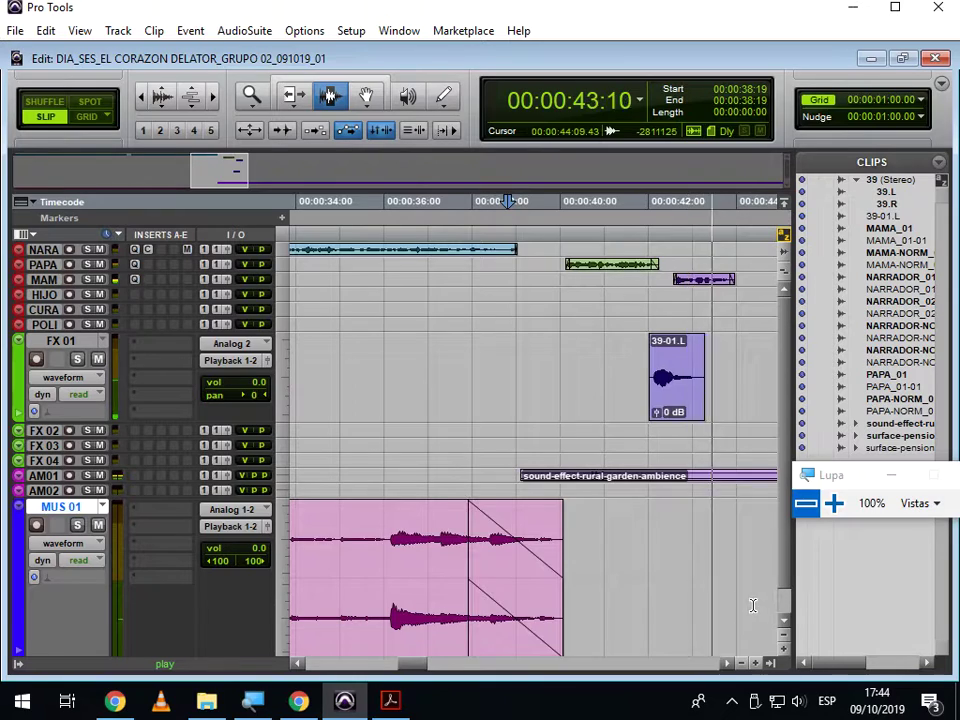
key("r")
key("r")
key("r")
key("t")
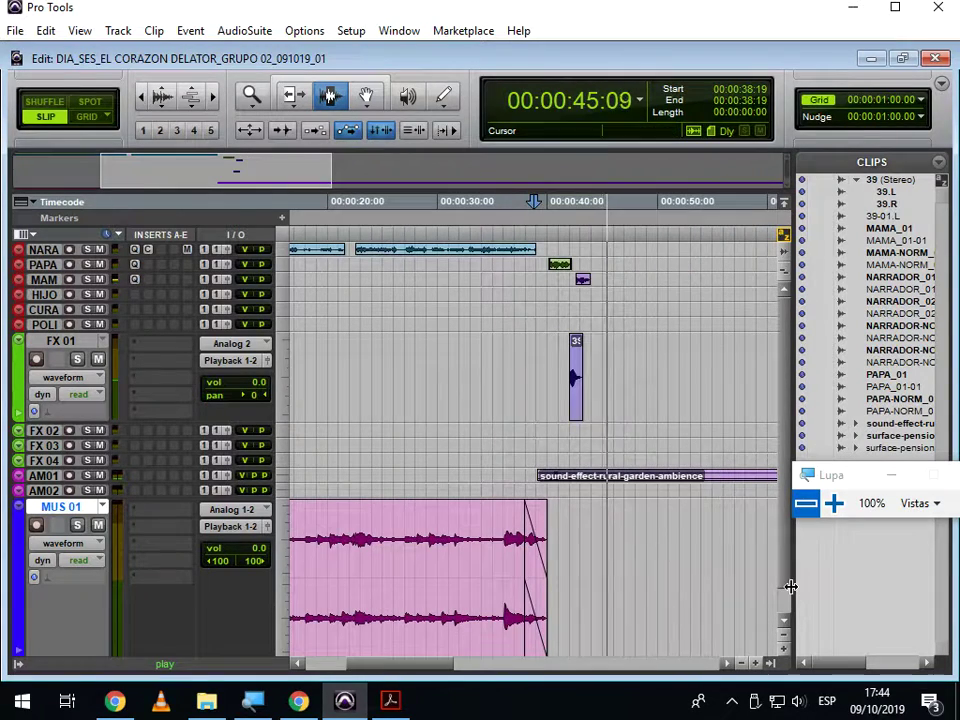
Stop playback, return to the session start and play the mix from 00:00:00:00
key("space")
key("Return")
key("space")
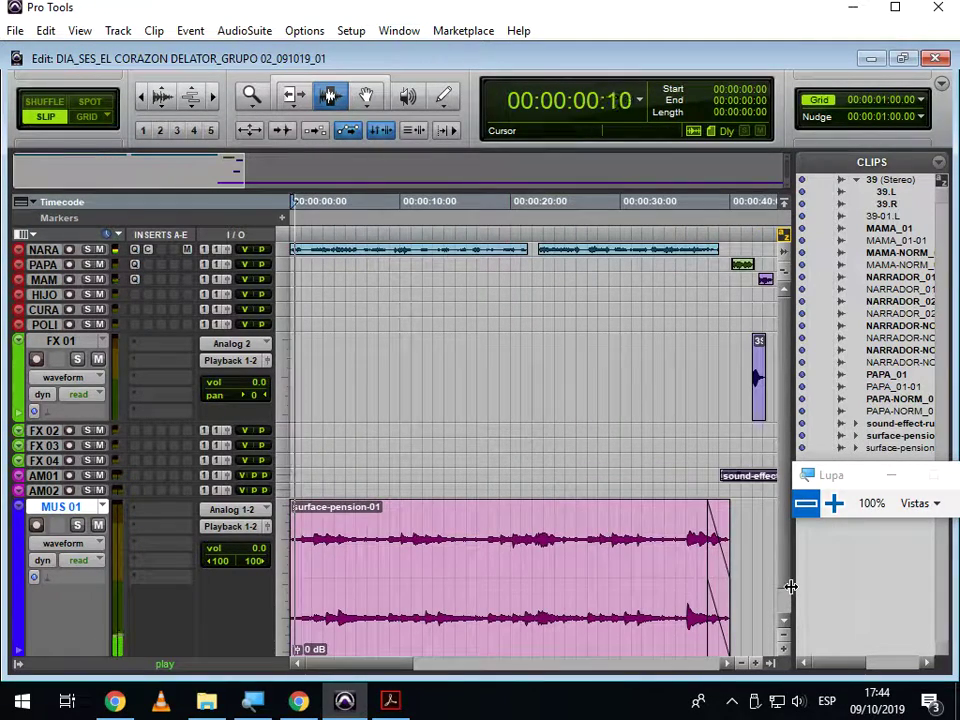
Enlarge the NARRADOR track and lower the clip gain of its second clip to -2.9 dB
key("r")
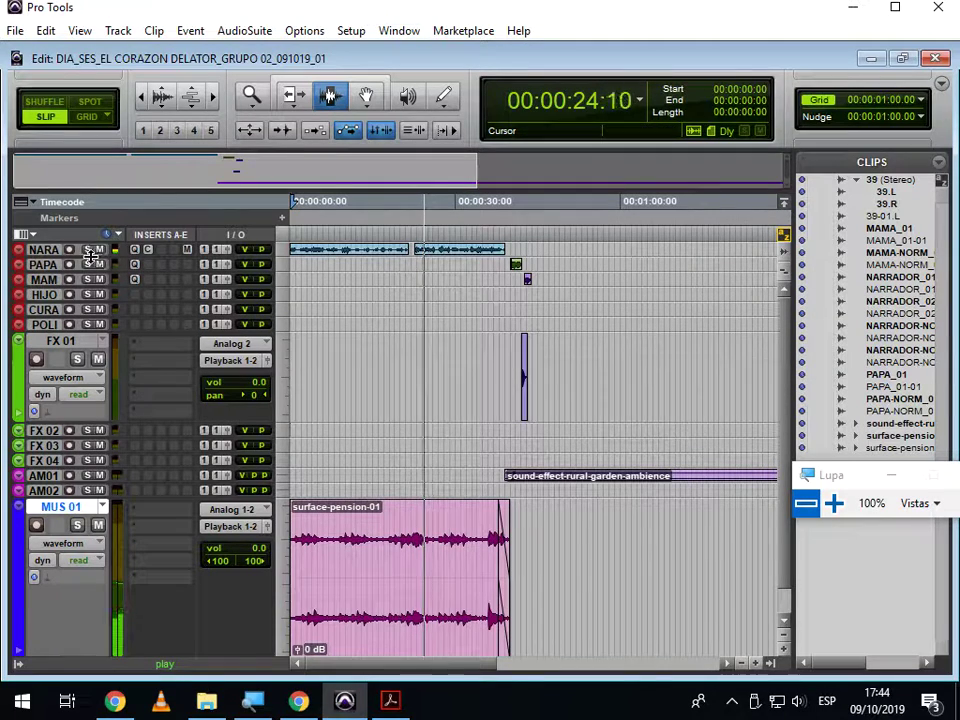
left_click_drag(94, 257, 94, 388)
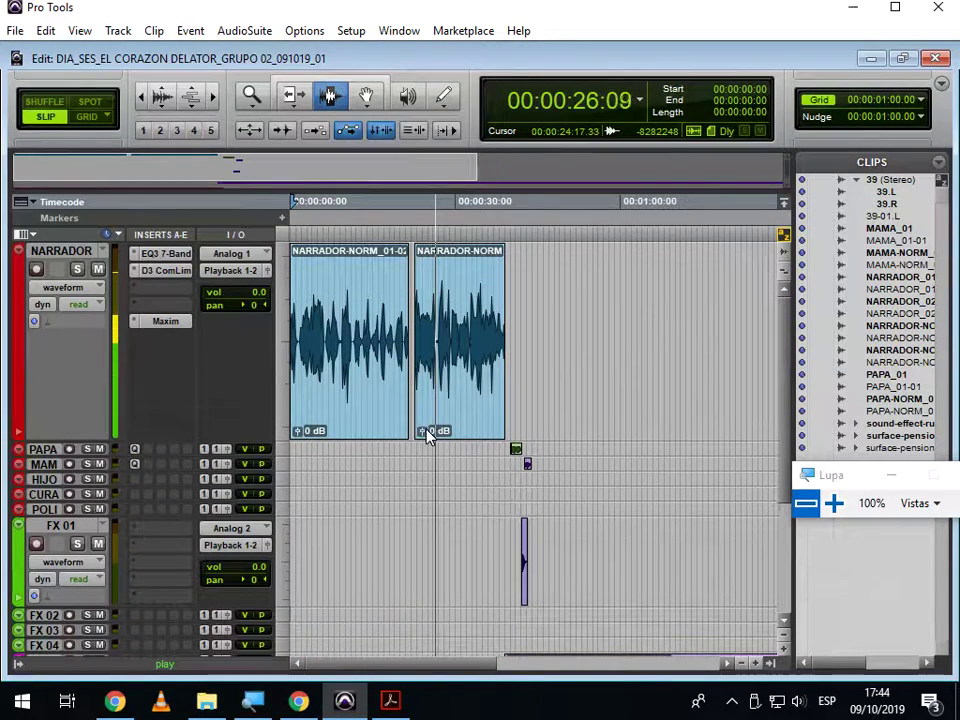
left_click_drag(422, 431, 424, 443)
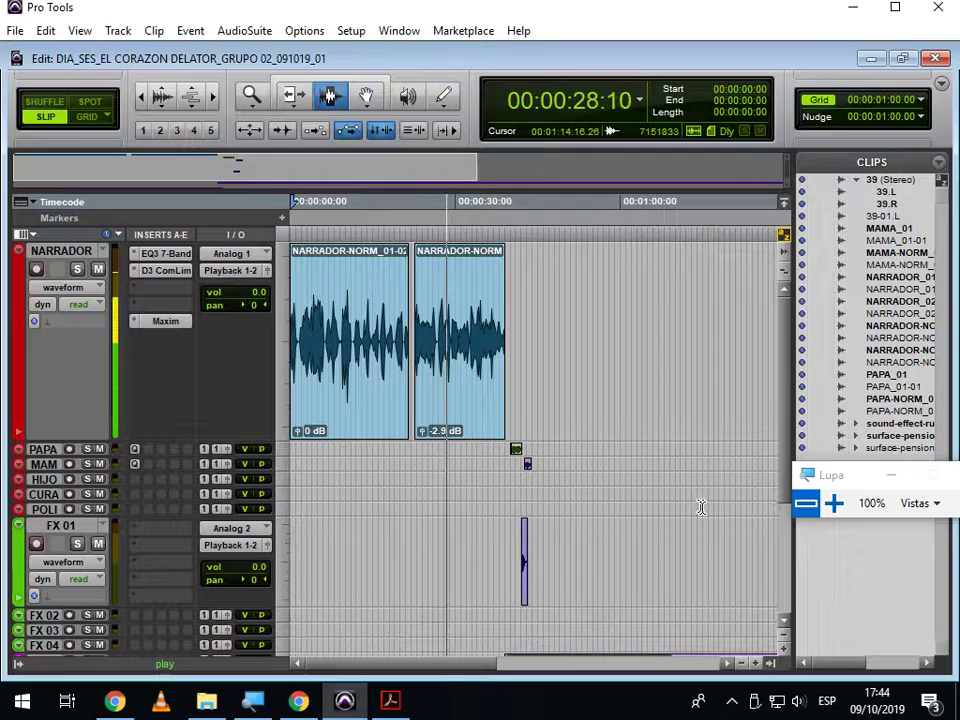
Look over the dialogue, effects, ambience and music tracks while the mix plays, and stop playback
scroll(785, 450, "down", 3)
scroll(785, 475, "up", 2)
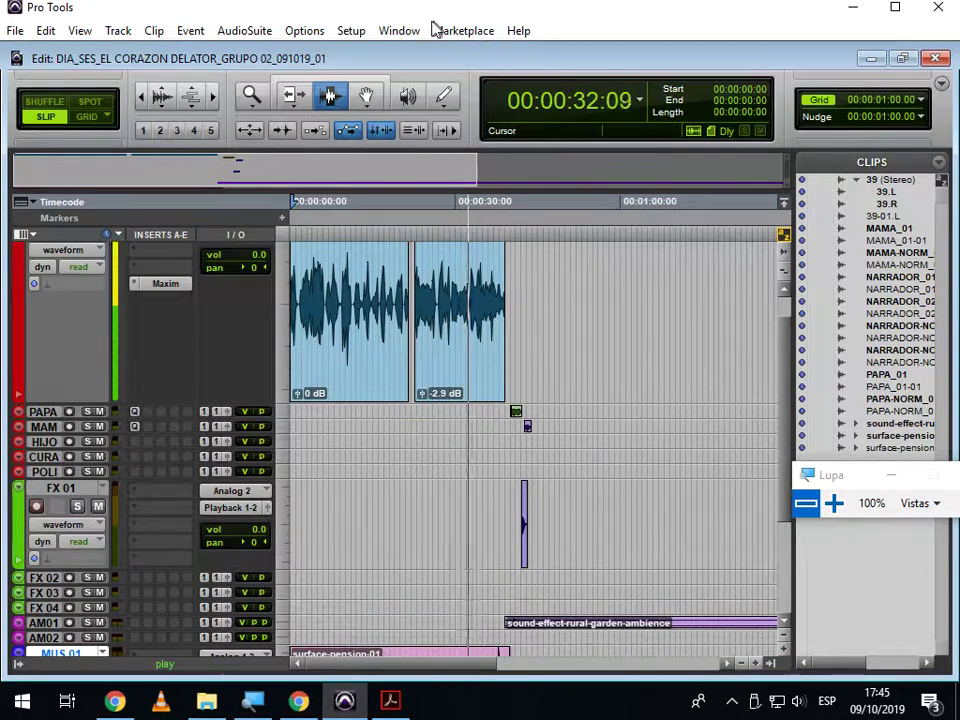
left_click(400, 30)
mouse_move(463, 30)
left_click(405, 30)
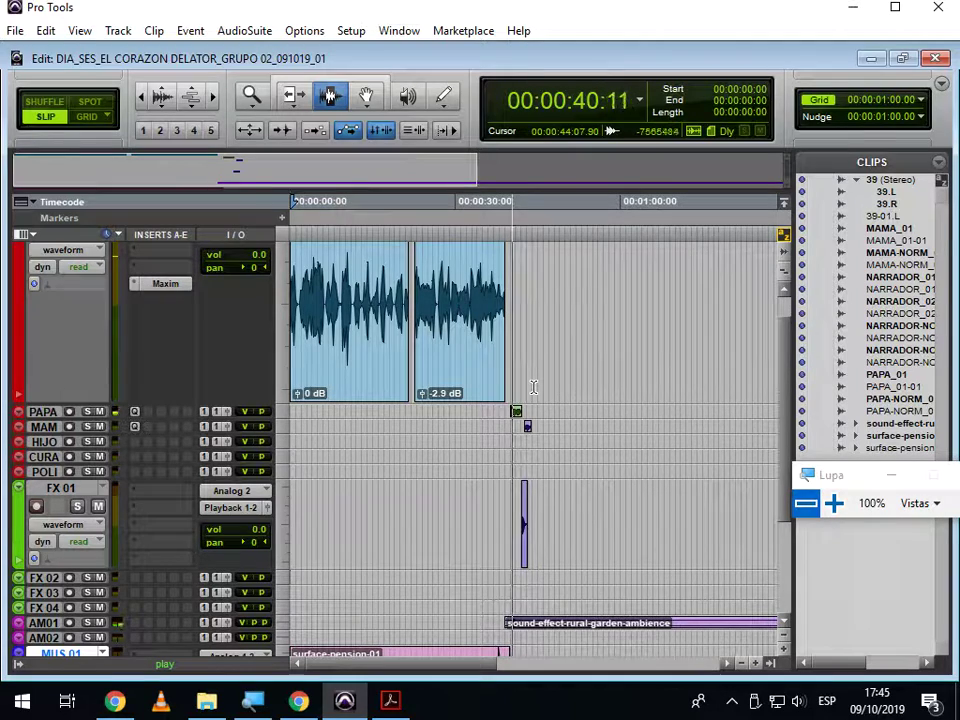
scroll(560, 420, "down", 5)
scroll(615, 476, "up", 5)
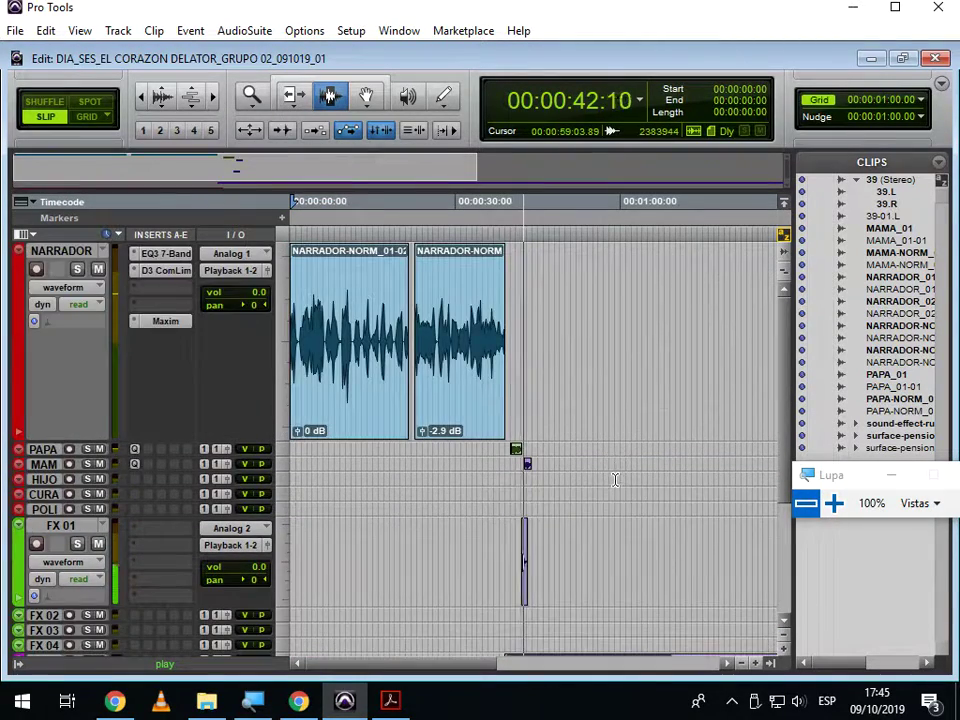
scroll(615, 480, "down", 5)
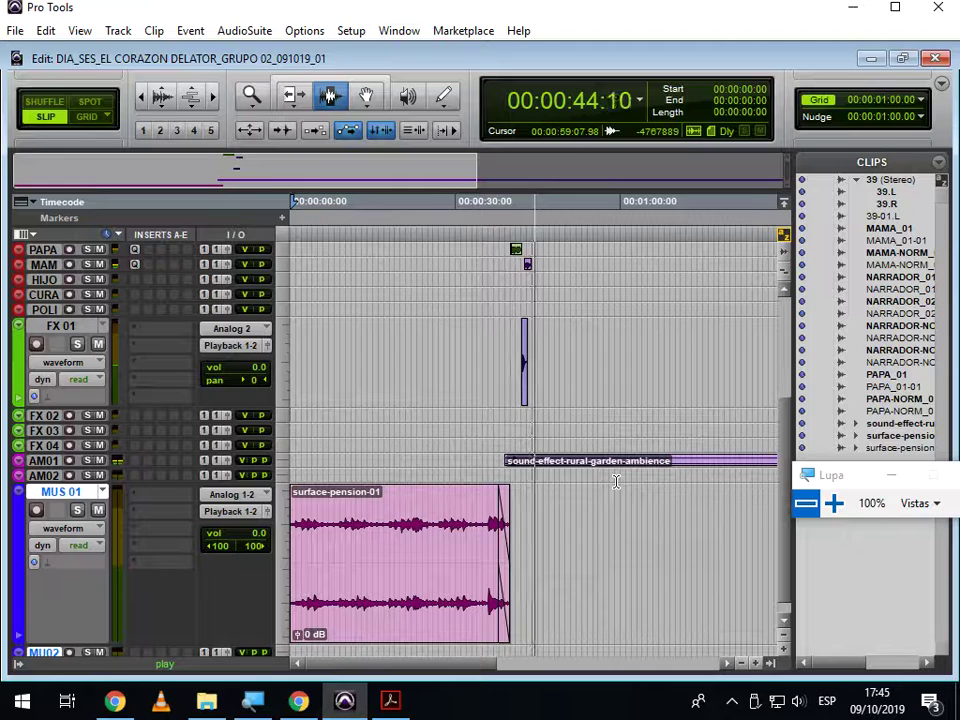
key("space")
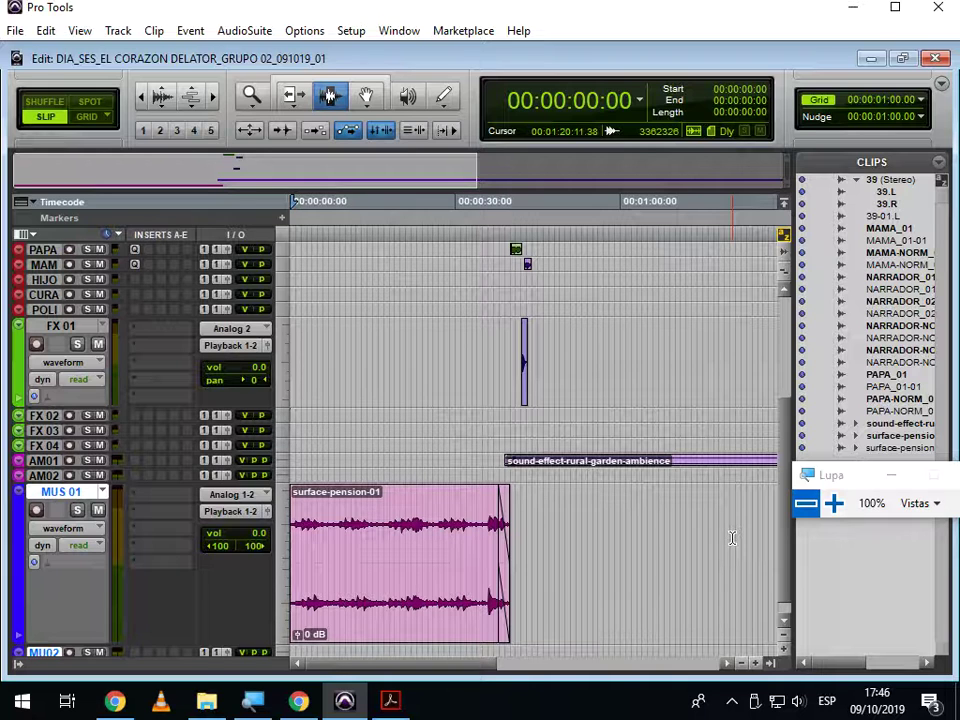
Switch to Chrome, where the Yout page for the rural garden ambience is open
left_click(308, 704)
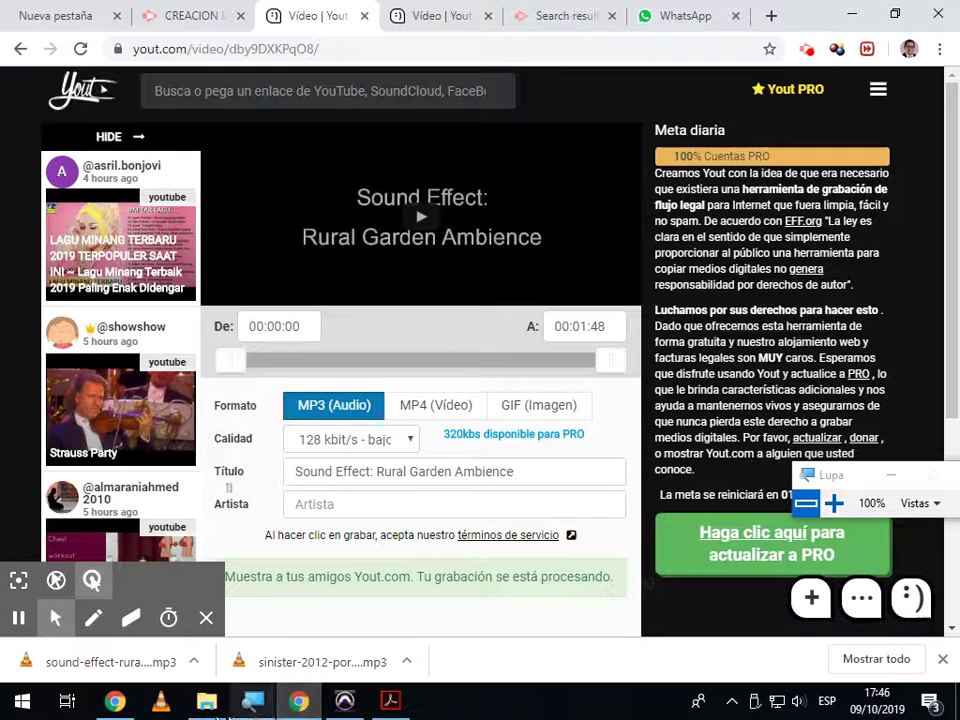